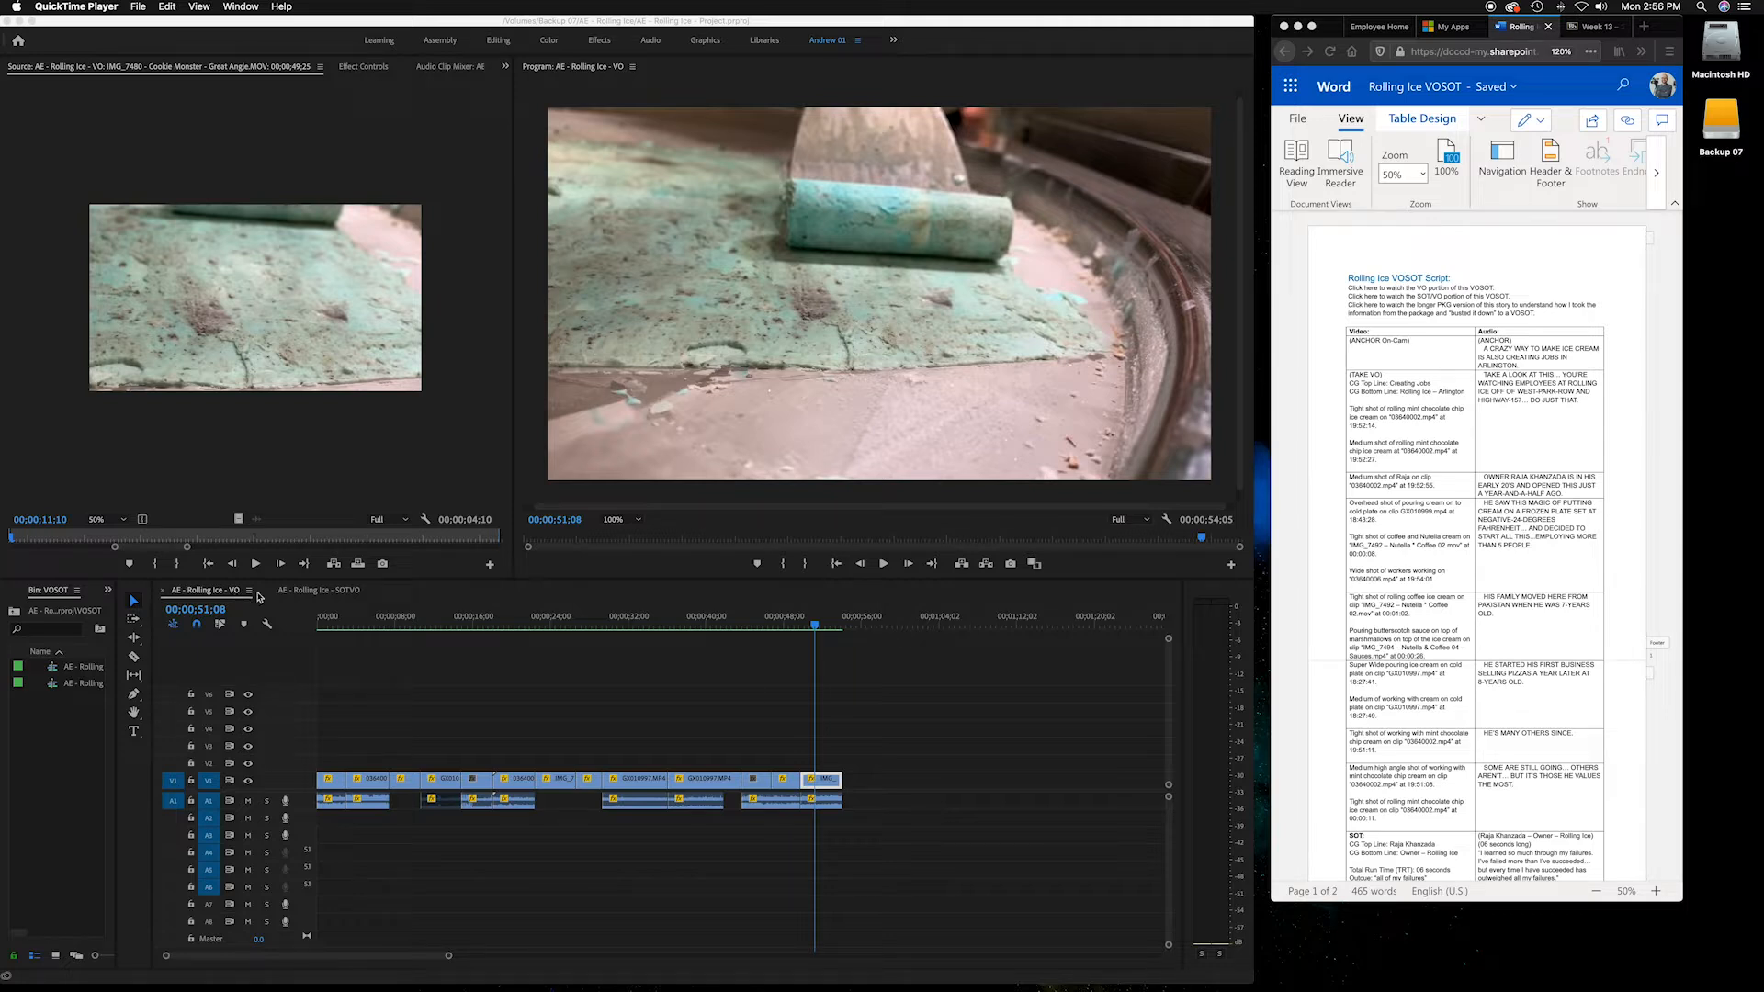
Switch between the "AE - Rolling Ice - VO" and "AE - Rolling Ice - SOTVO" sequences, scrubbing each timeline's playhead
{"action": "left_click", "coordinate": [313, 595]}
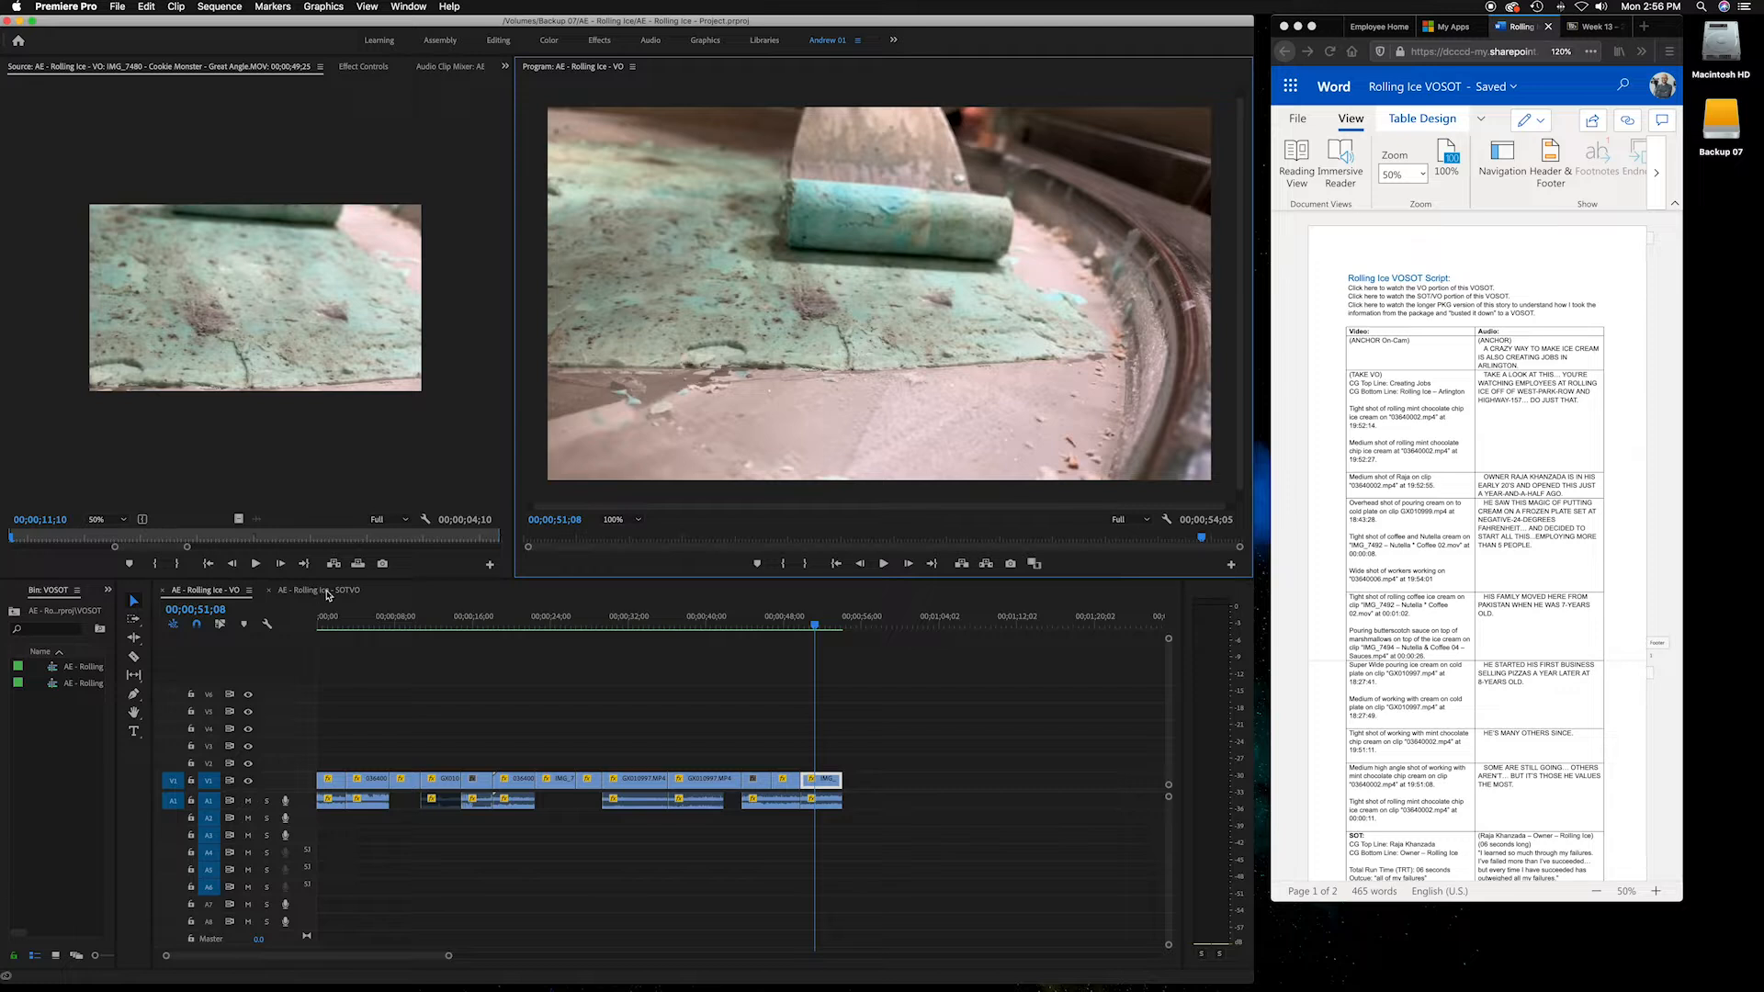
{"action": "left_click", "coordinate": [329, 594]}
{"action": "left_click_drag", "start_coordinate": [336, 624], "coordinate": [386, 625]}
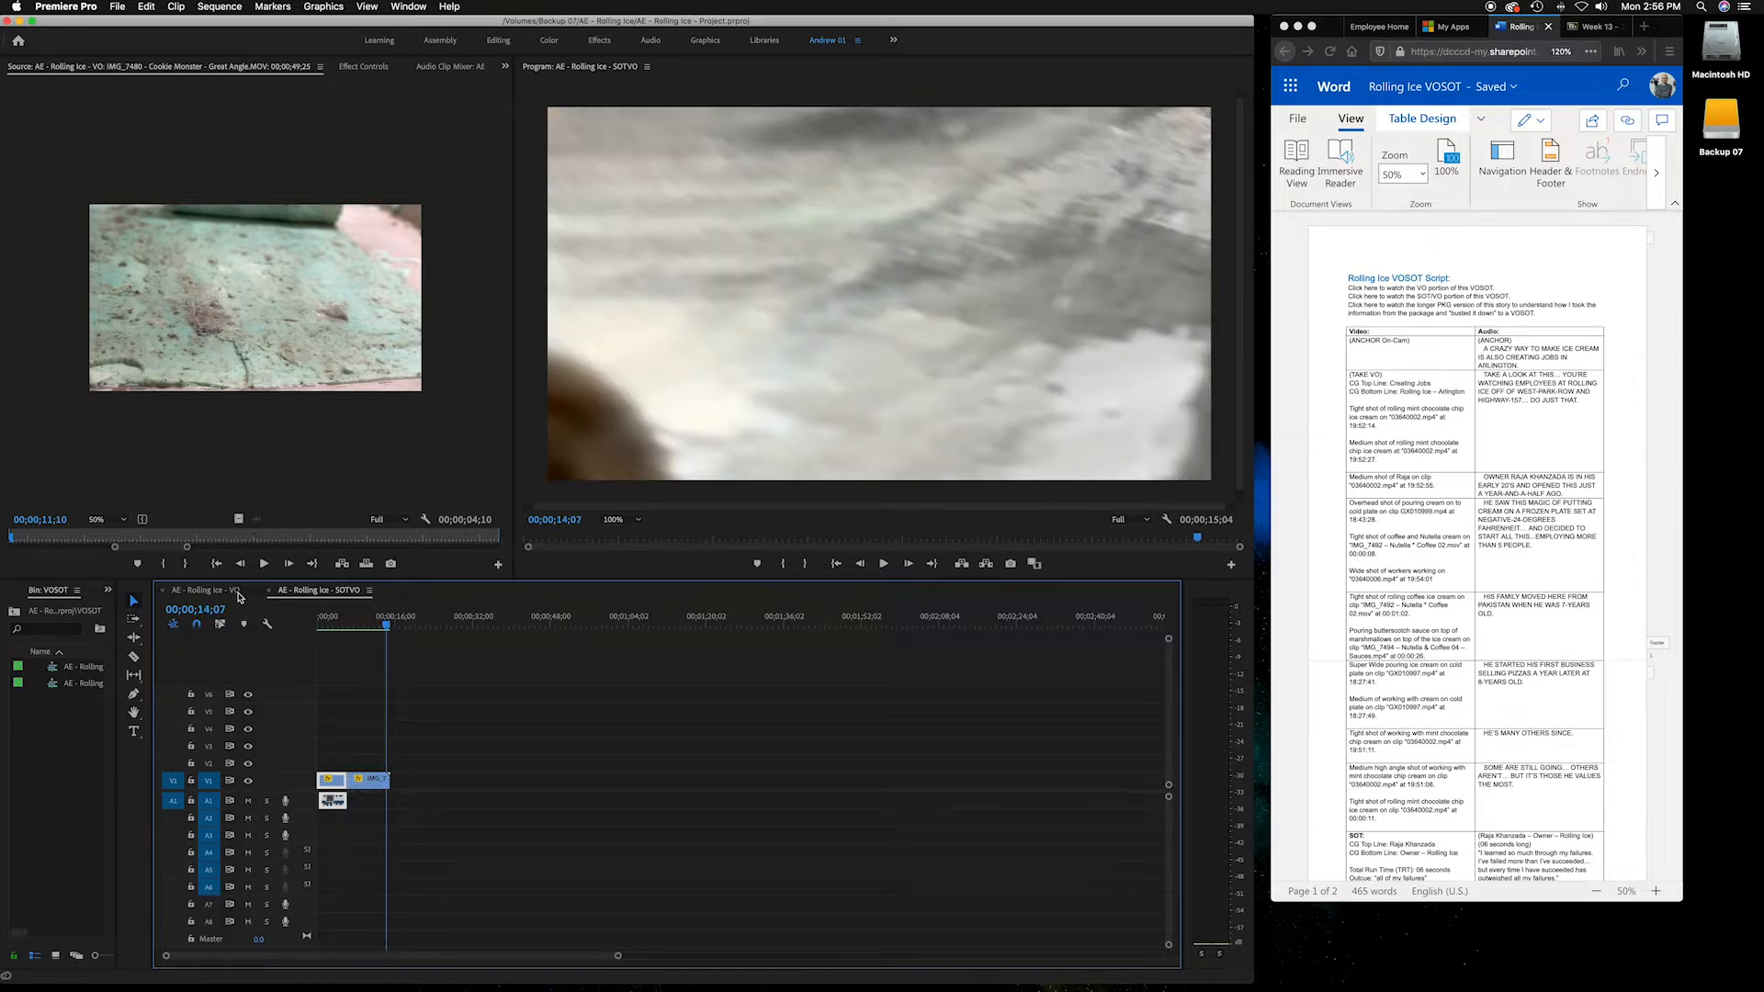
{"action": "left_click", "coordinate": [237, 593]}
{"action": "left_click_drag", "start_coordinate": [355, 626], "coordinate": [306, 623]}
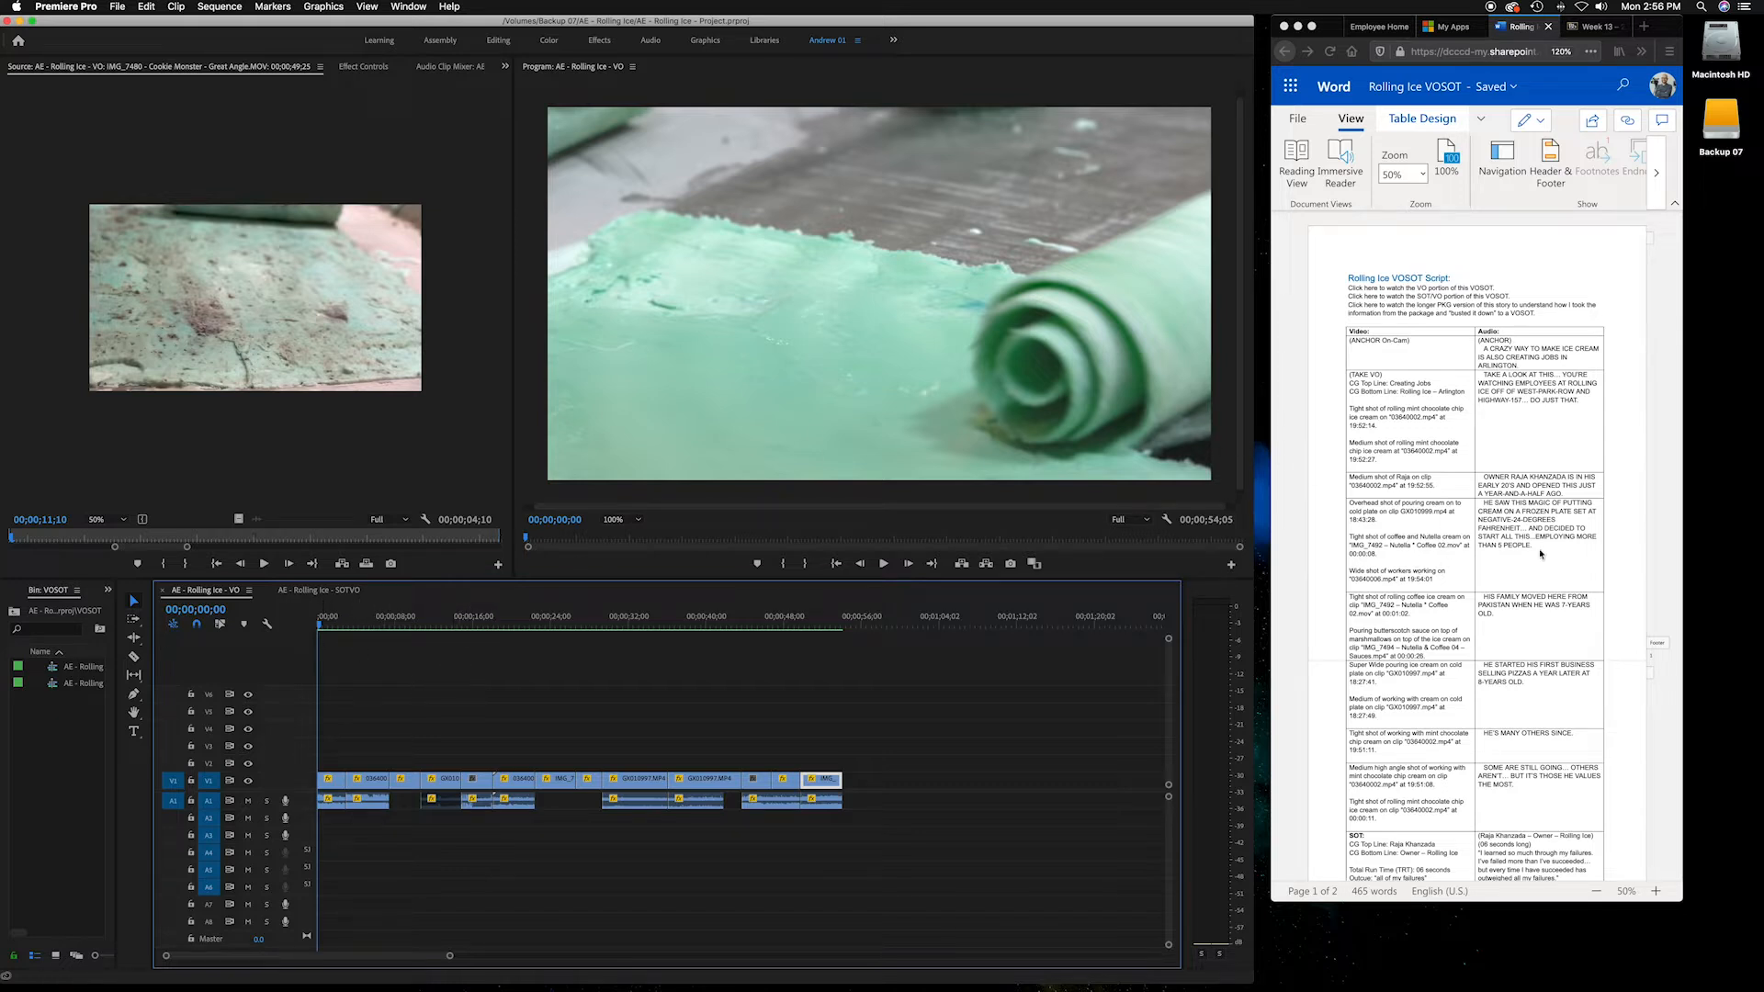
Scroll the VOSOT script and scrub the VO sequence's playhead from its start to its end
{"action": "scroll", "coordinate": [1507, 519], "scroll_direction": "down", "scroll_amount": 3}
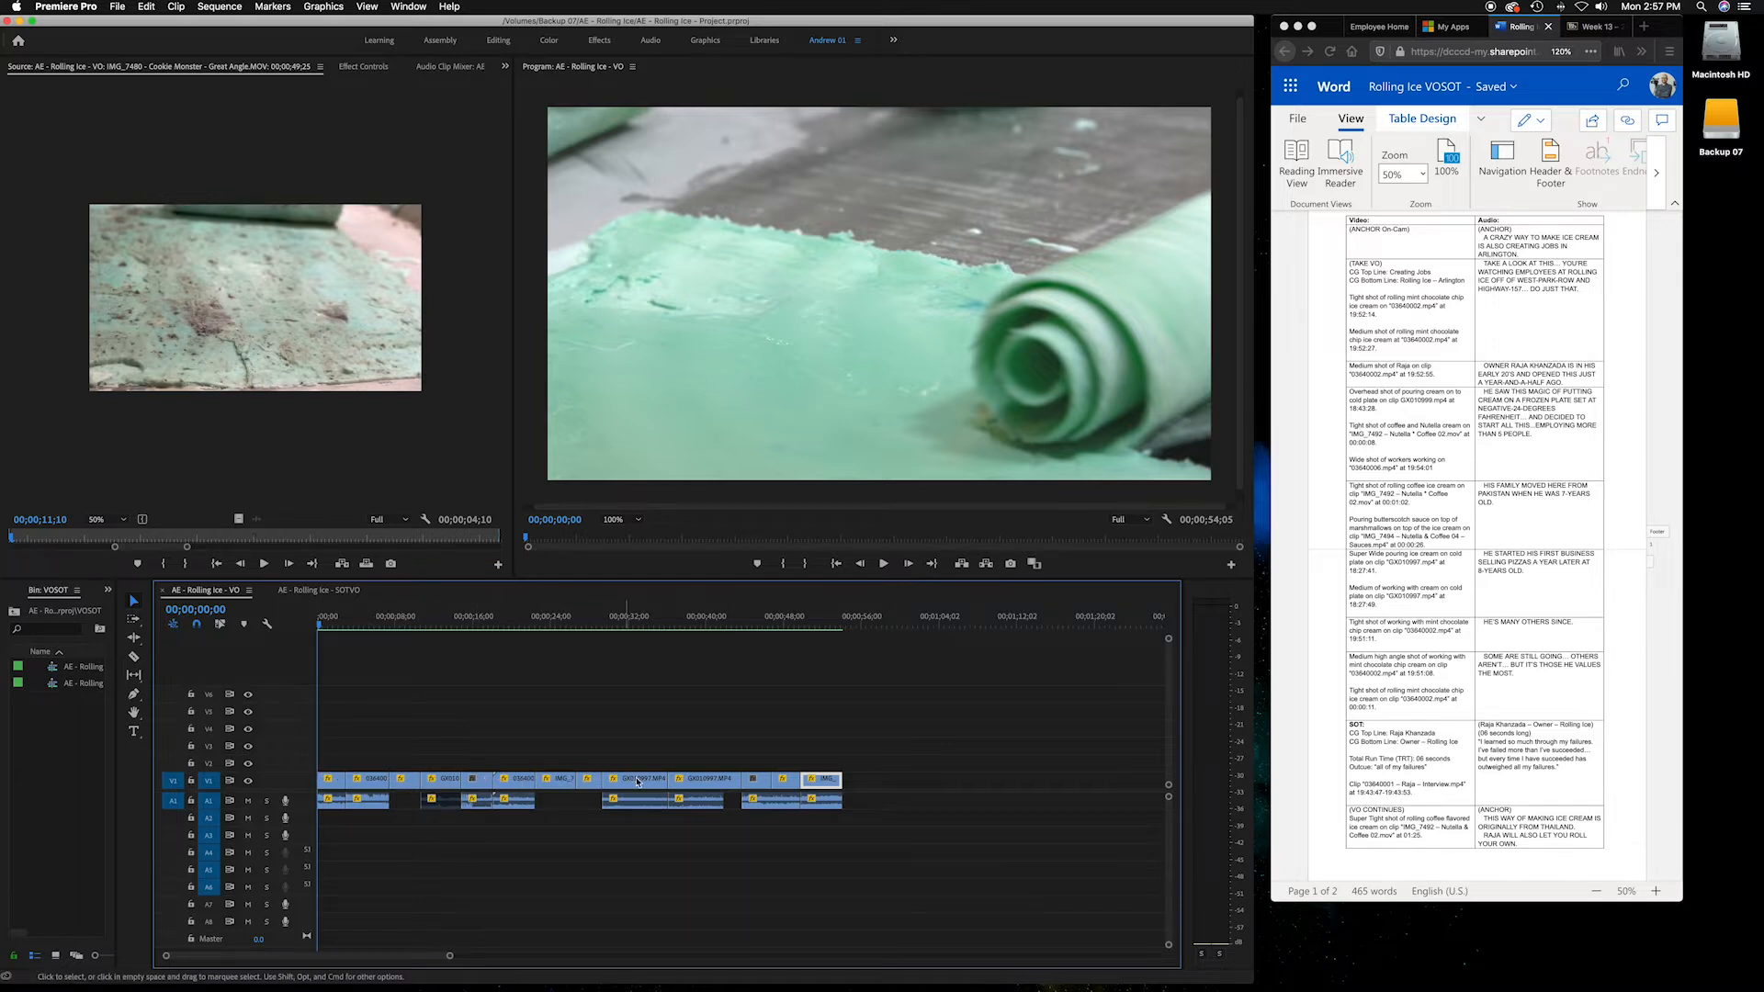
{"action": "left_click", "coordinate": [844, 629]}
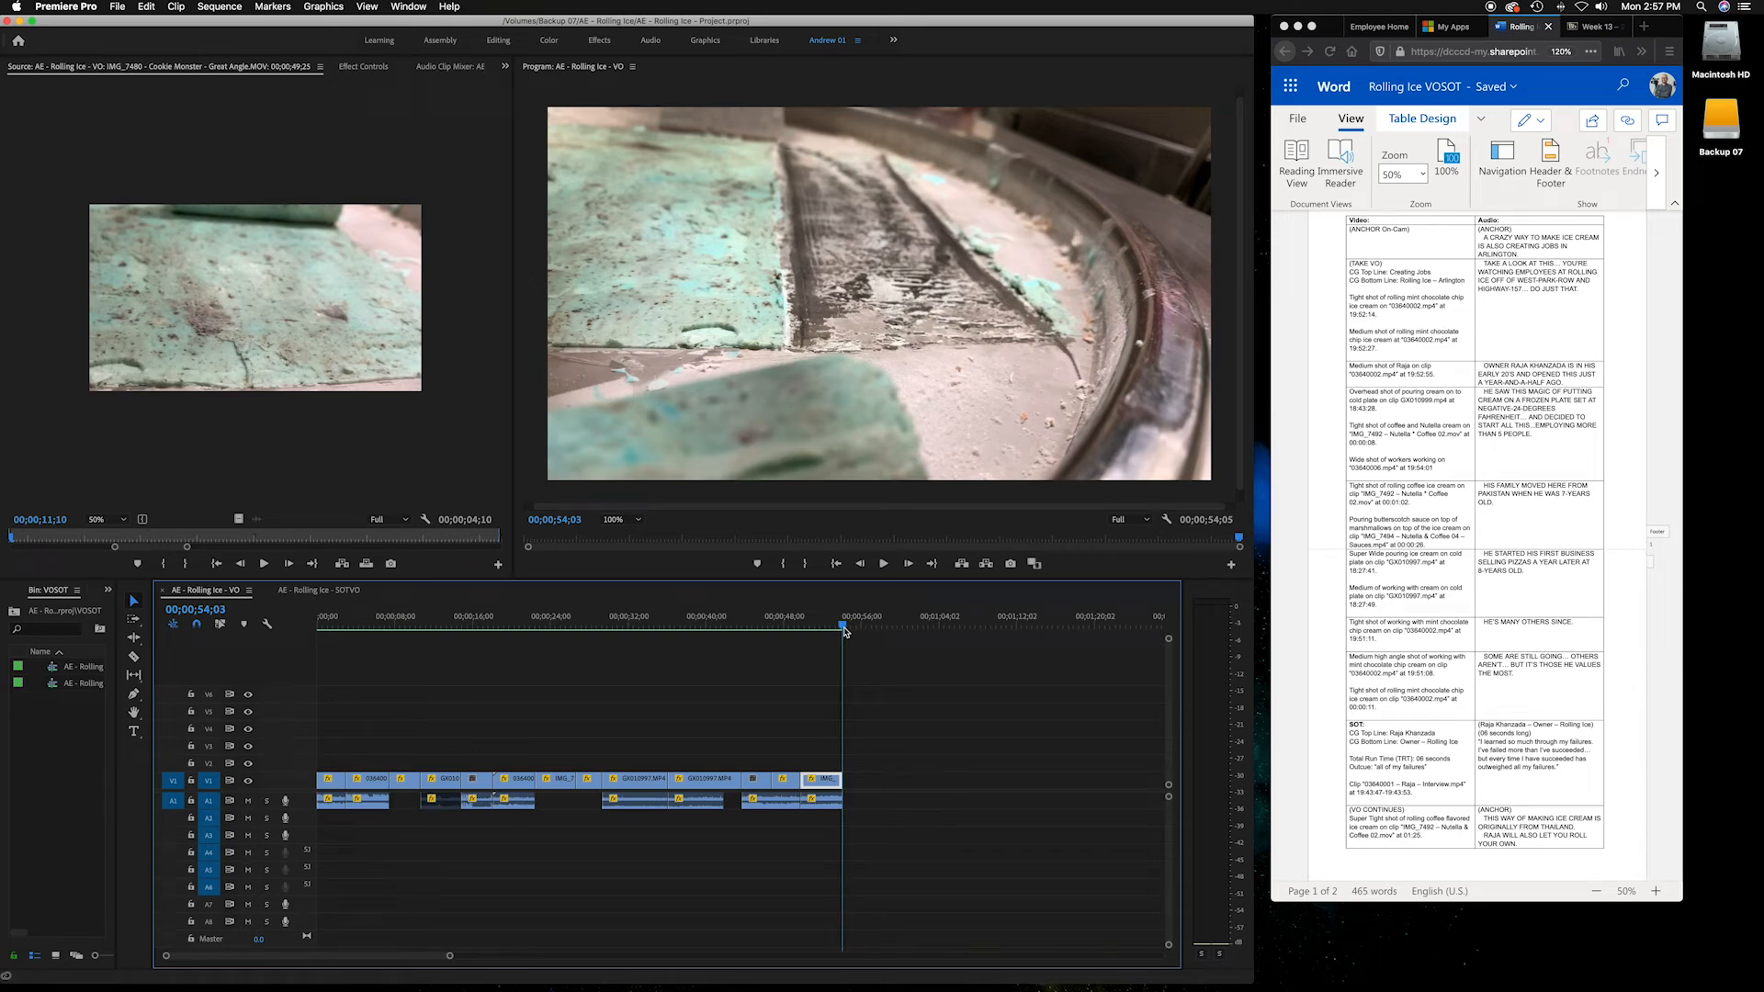
{"action": "left_click_drag", "start_coordinate": [844, 631], "coordinate": [843, 631]}
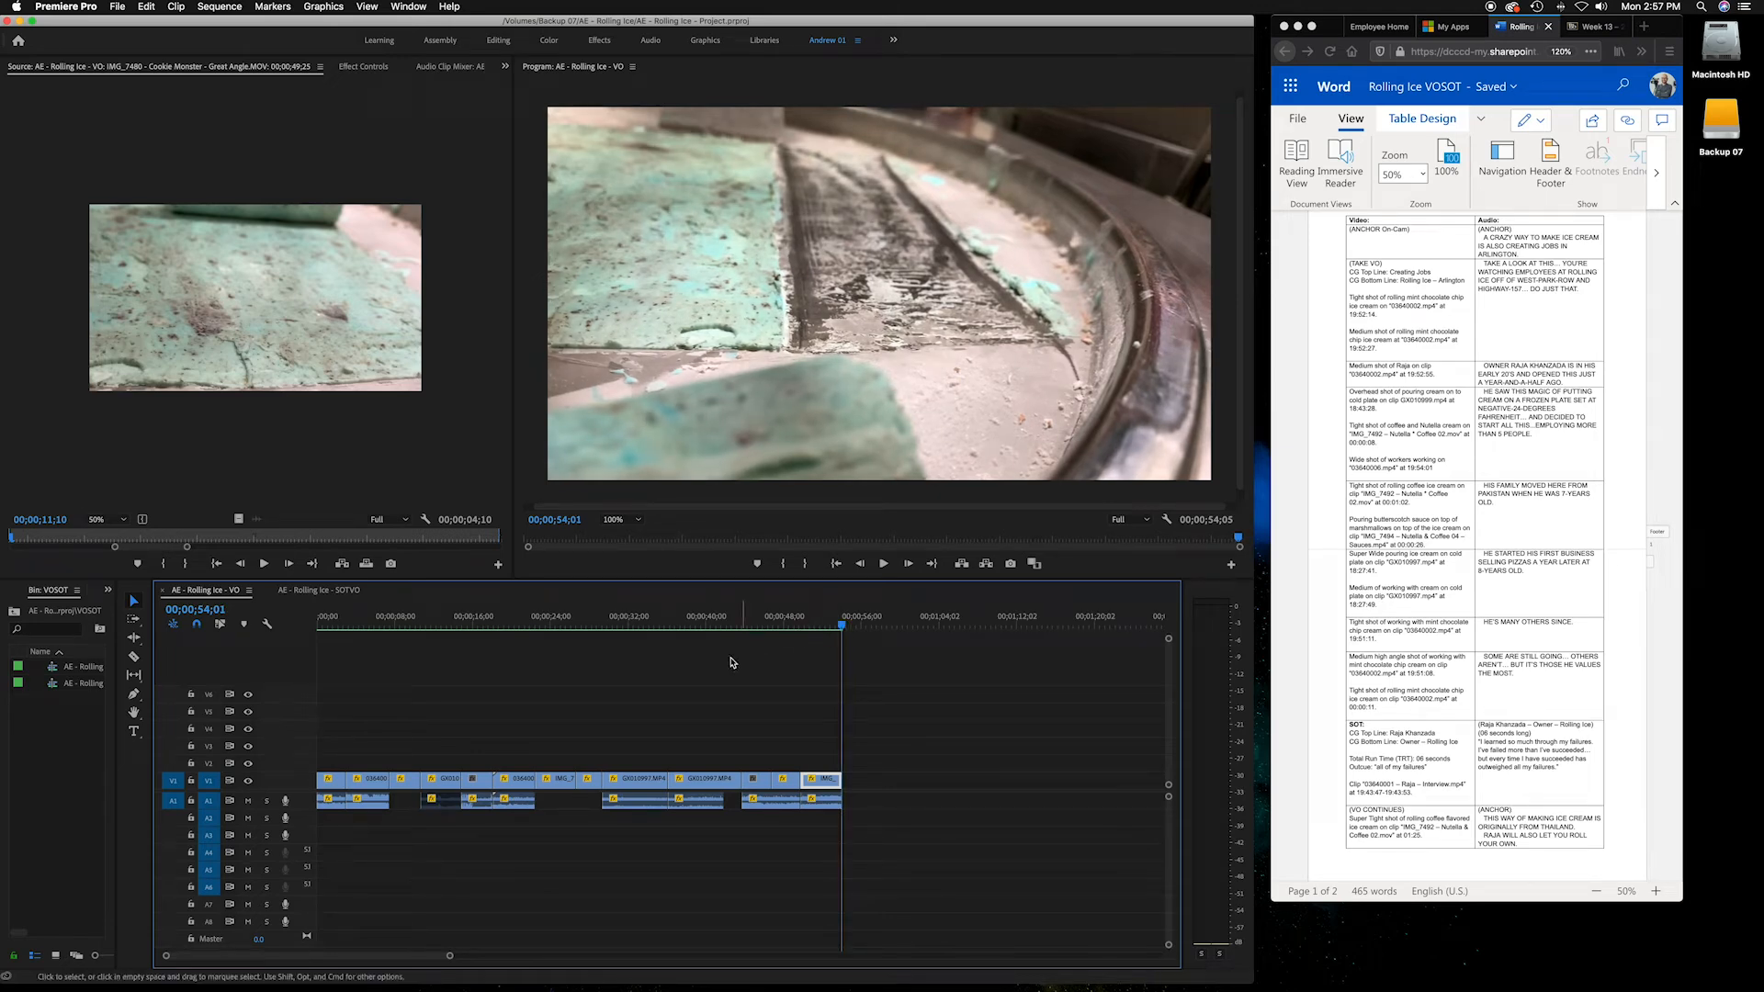
{"action": "left_click", "coordinate": [315, 624]}
{"action": "left_click_drag", "start_coordinate": [318, 625], "coordinate": [845, 636]}
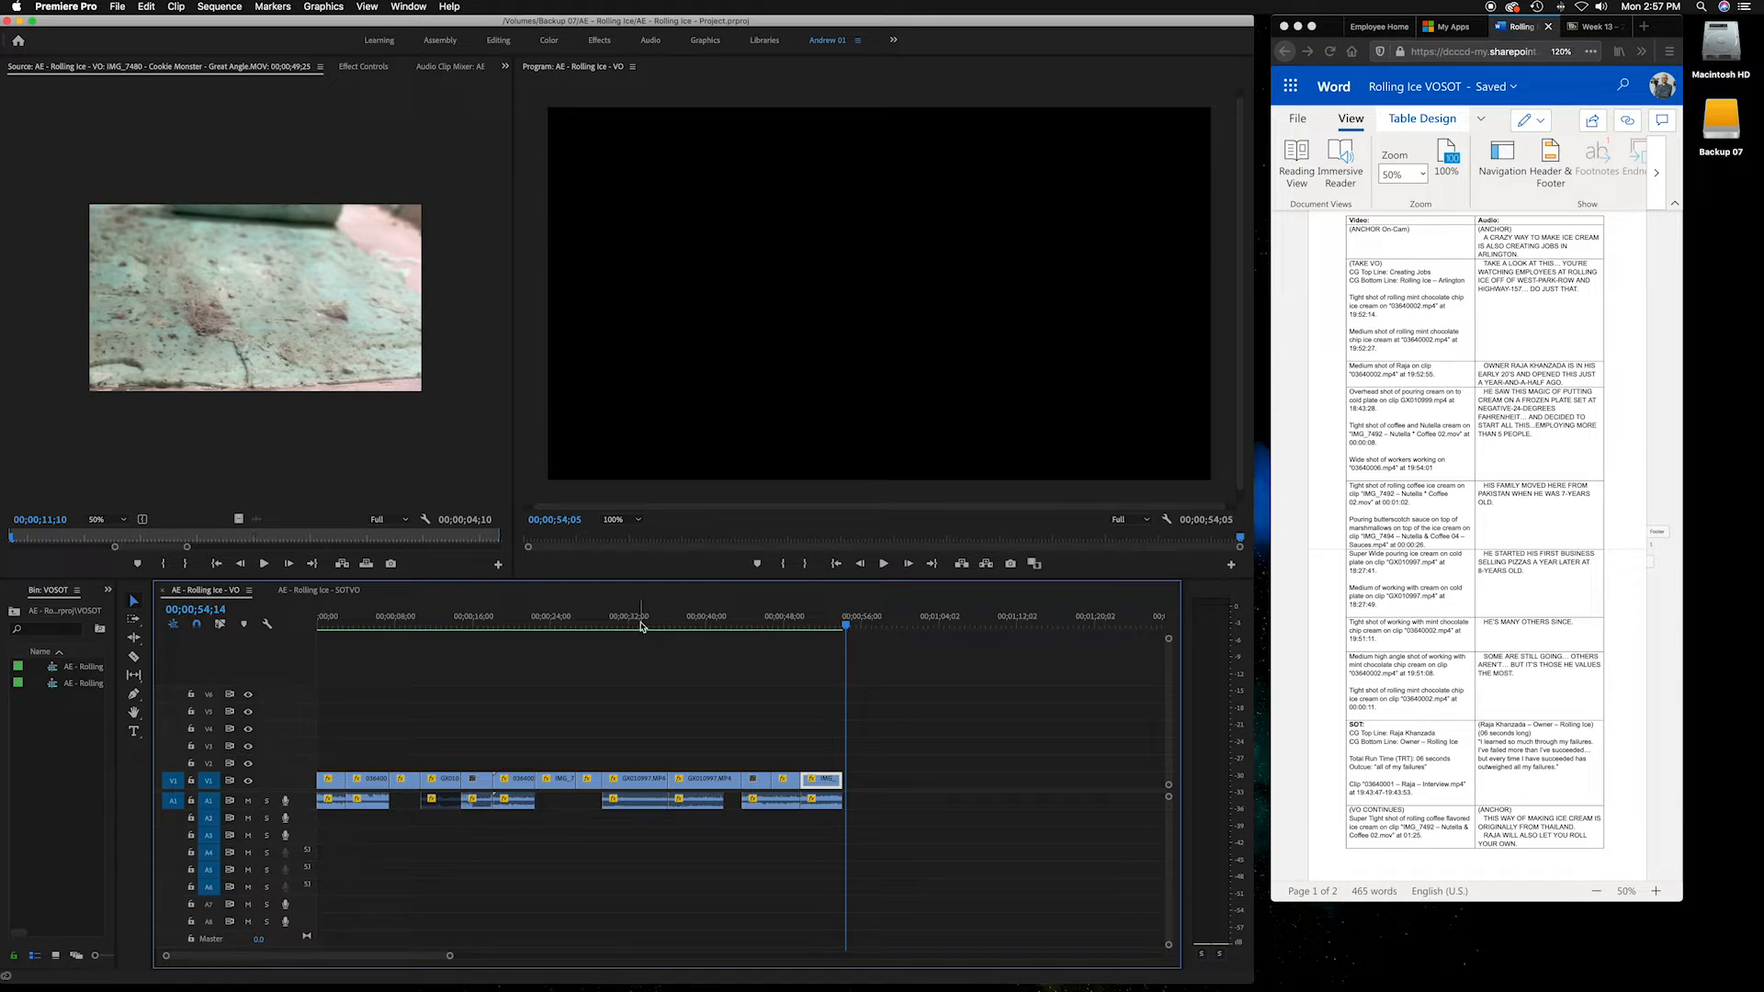
{"action": "left_click_drag", "start_coordinate": [641, 626], "coordinate": [636, 626]}
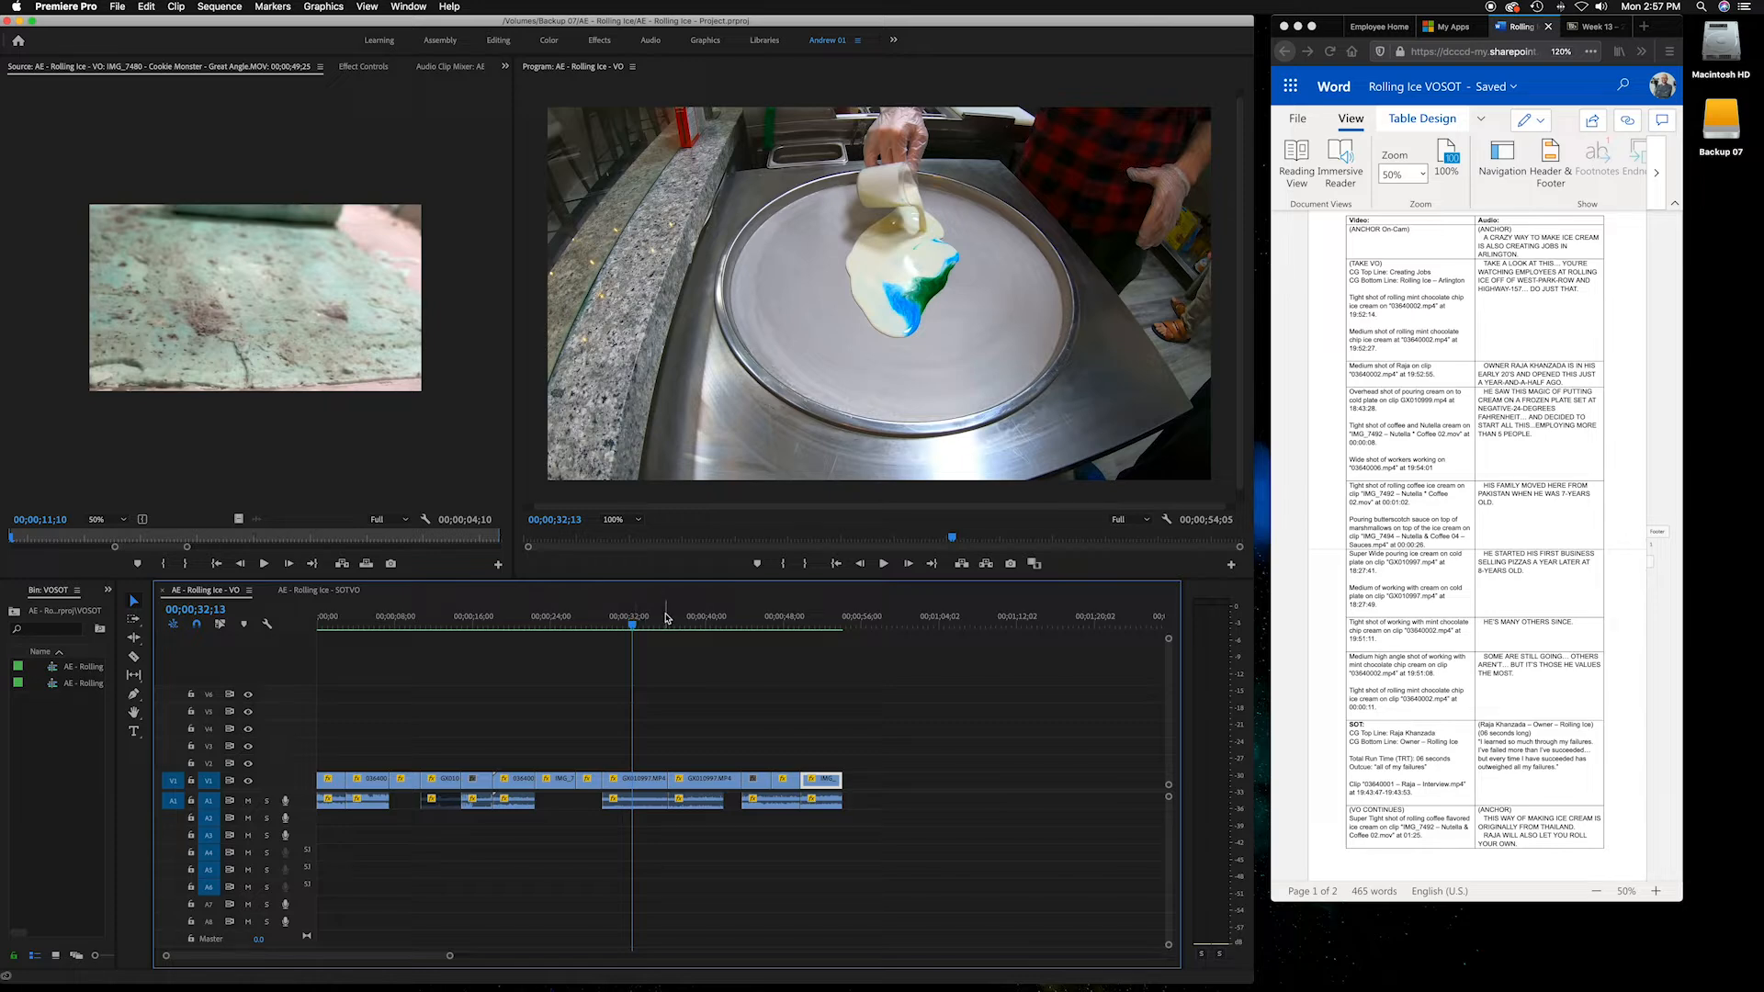
{"action": "left_click_drag", "start_coordinate": [323, 622], "coordinate": [679, 626]}
Select the anchor and VO lines in the script's audio column to compare them with the sequence
{"action": "left_click", "coordinate": [1362, 272]}
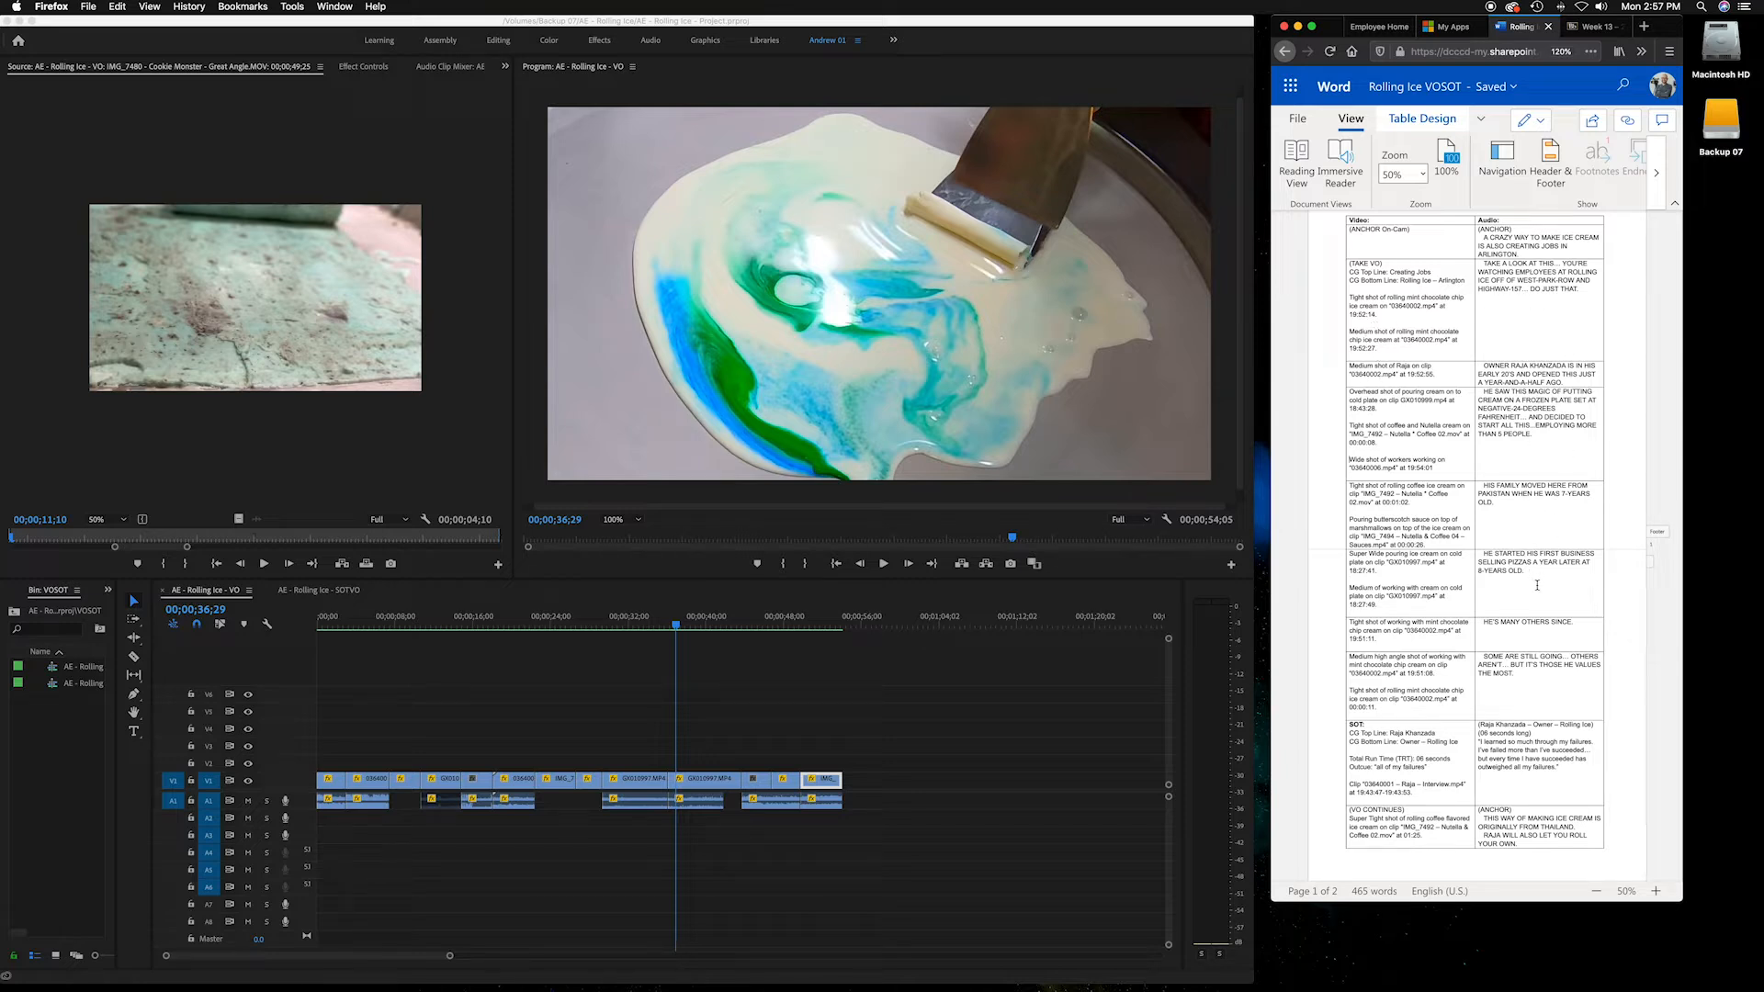
{"action": "left_click", "coordinate": [1530, 674]}
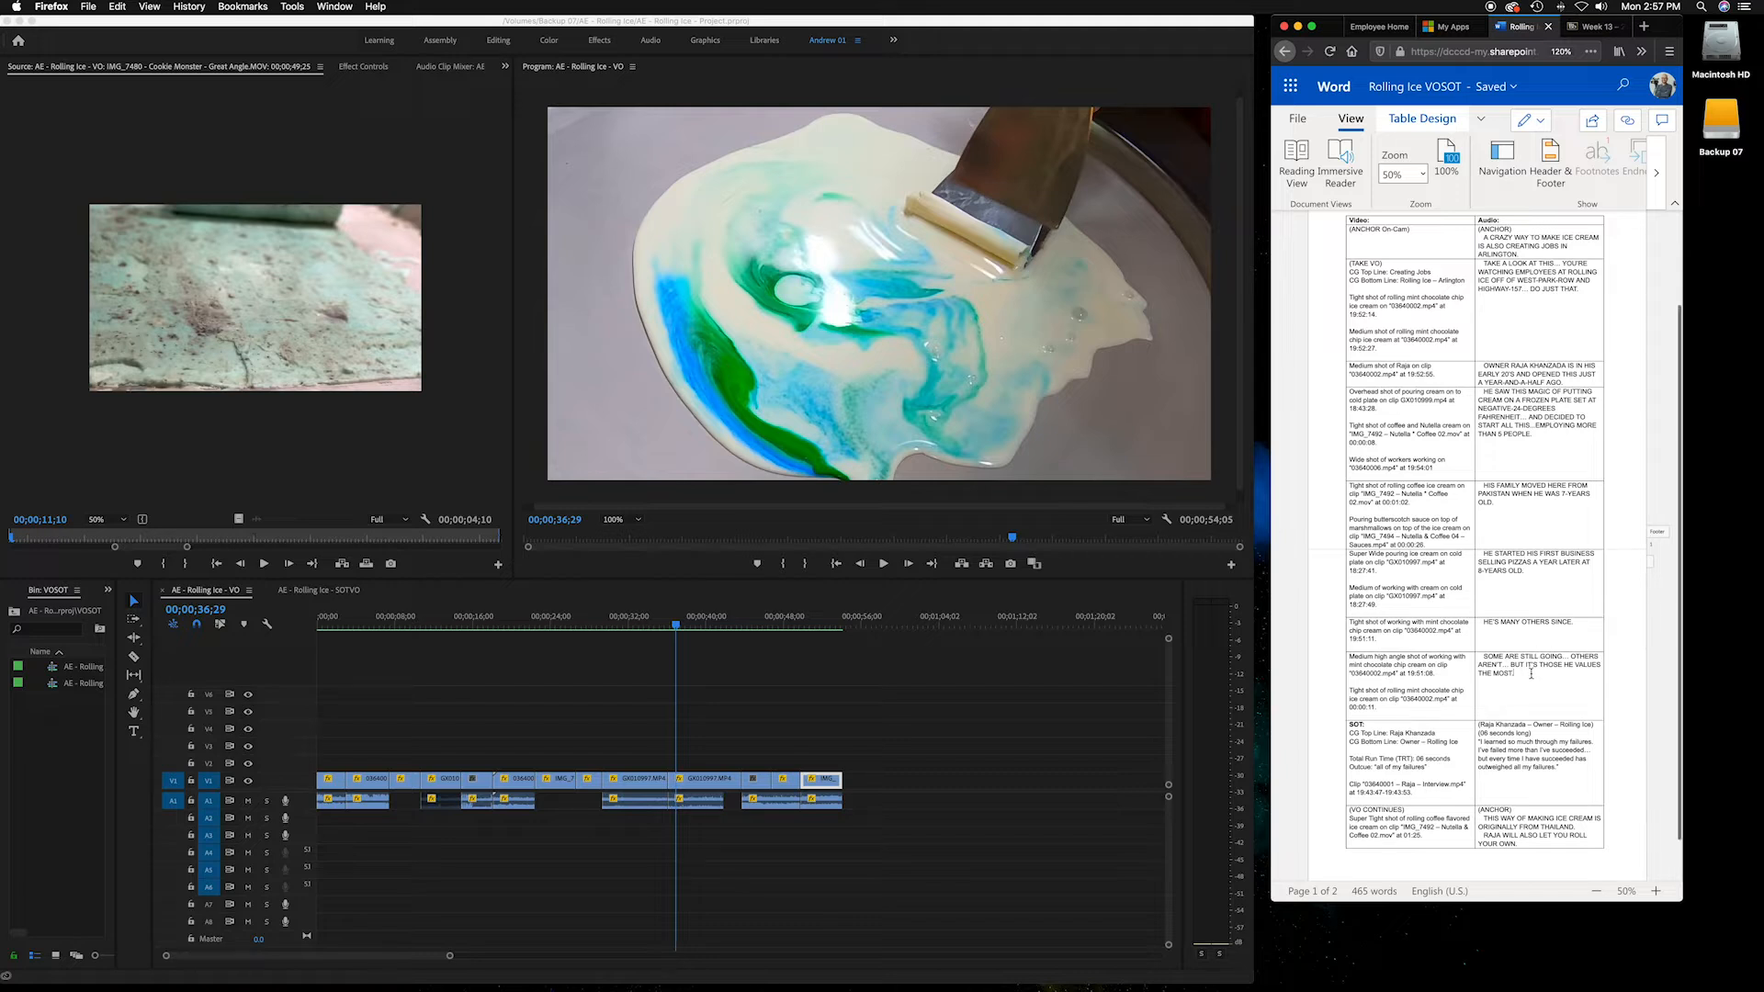
{"action": "triple_click", "coordinate": [1488, 674]}
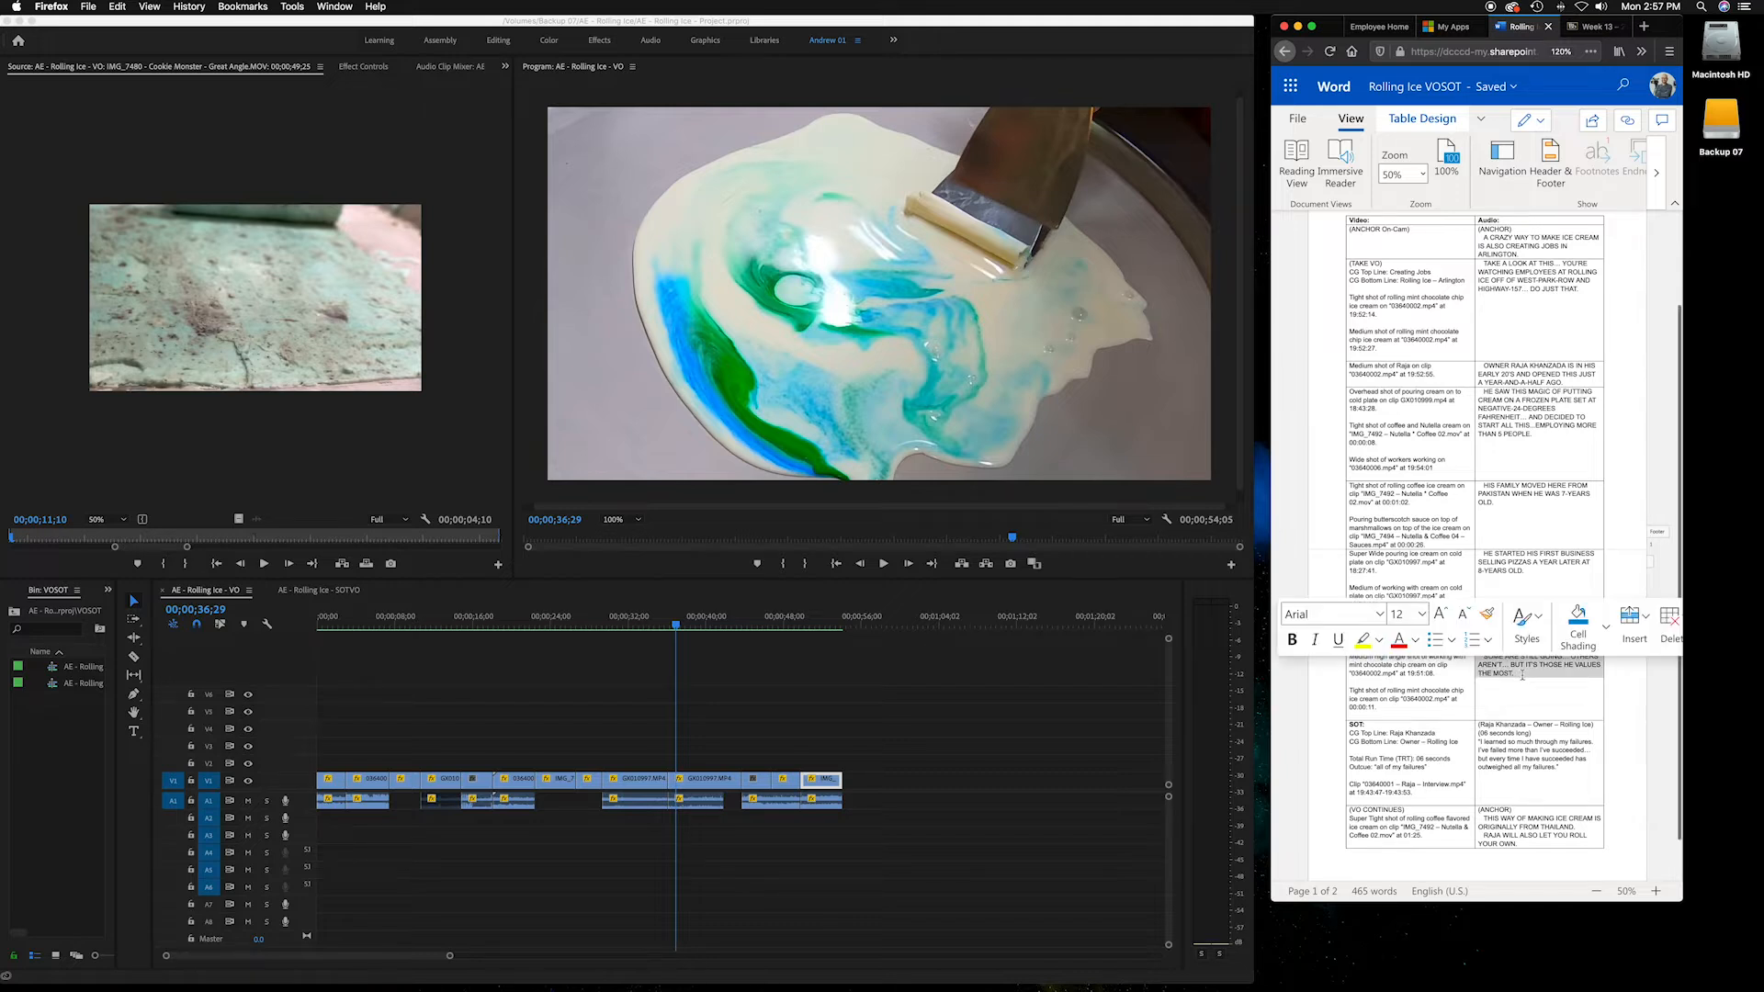
{"action": "left_click", "coordinate": [1522, 675]}
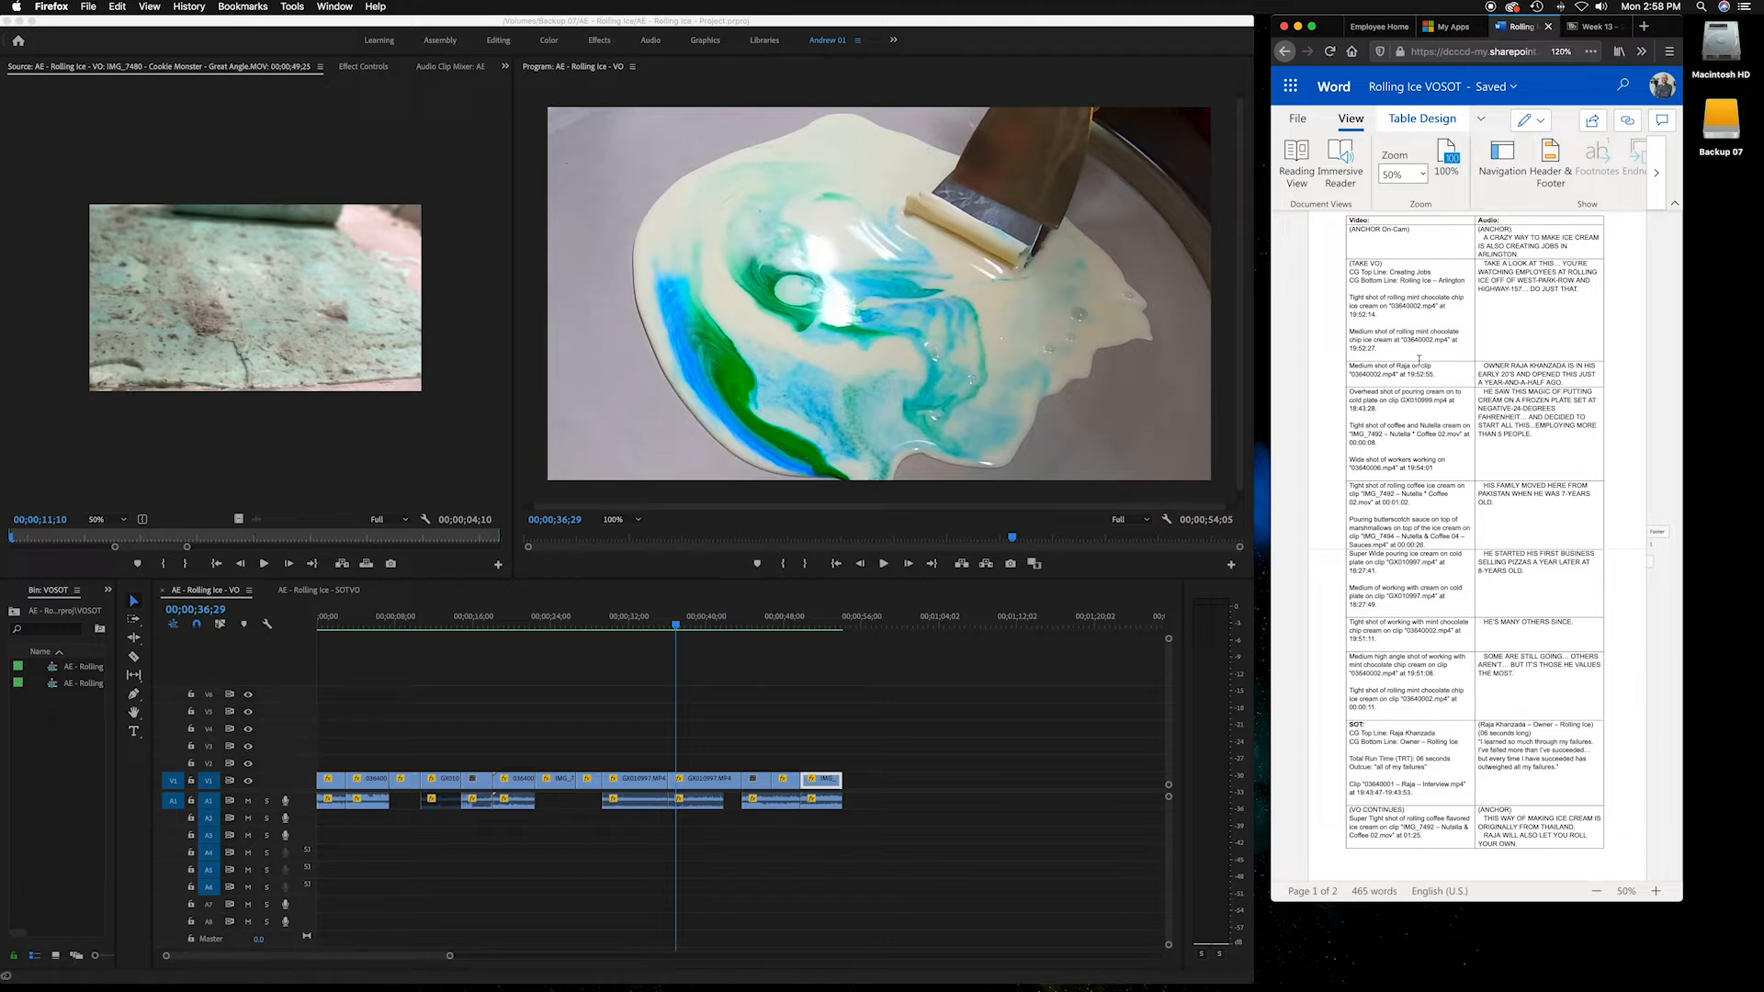
{"action": "scroll", "coordinate": [1349, 264], "scroll_direction": "up", "scroll_amount": 2}
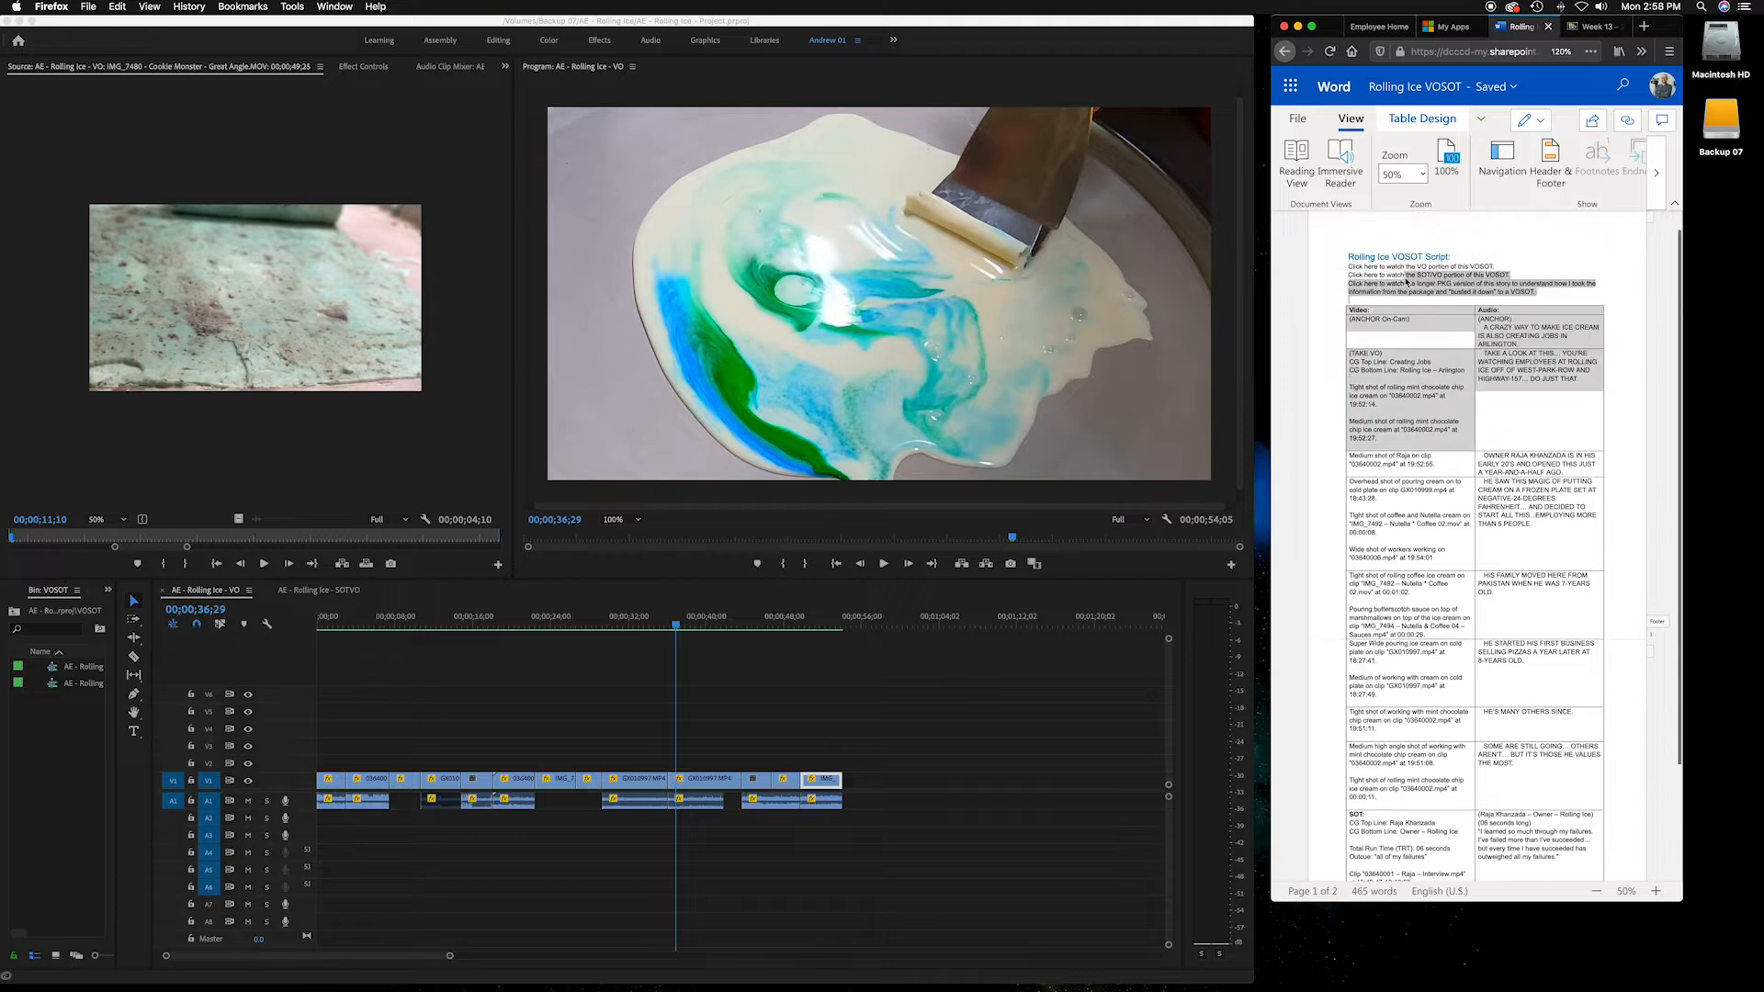
{"action": "left_click_drag", "start_coordinate": [1526, 649], "coordinate": [1544, 768]}
{"action": "scroll", "coordinate": [1342, 575], "scroll_direction": "down", "scroll_amount": 1}
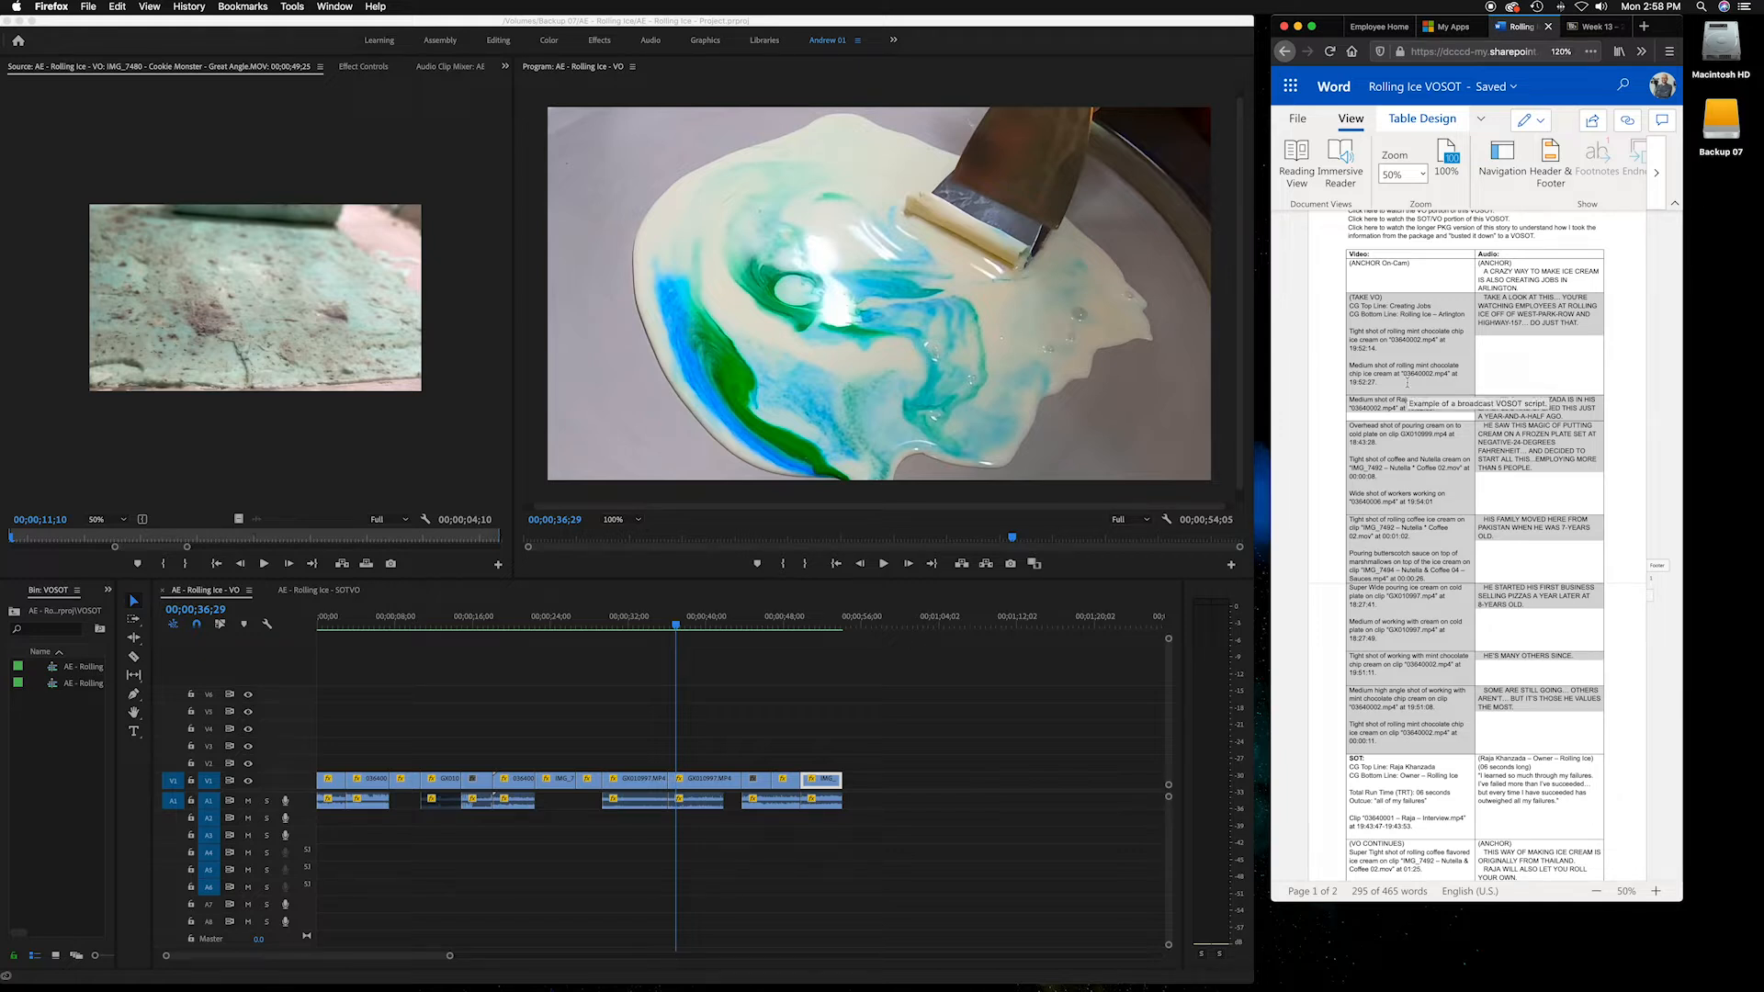
Scrub through the VO sequence, then switch to the SOTVO sequence and scrub its opening seconds
{"action": "left_click", "coordinate": [351, 629]}
{"action": "left_click_drag", "start_coordinate": [317, 626], "coordinate": [801, 617]}
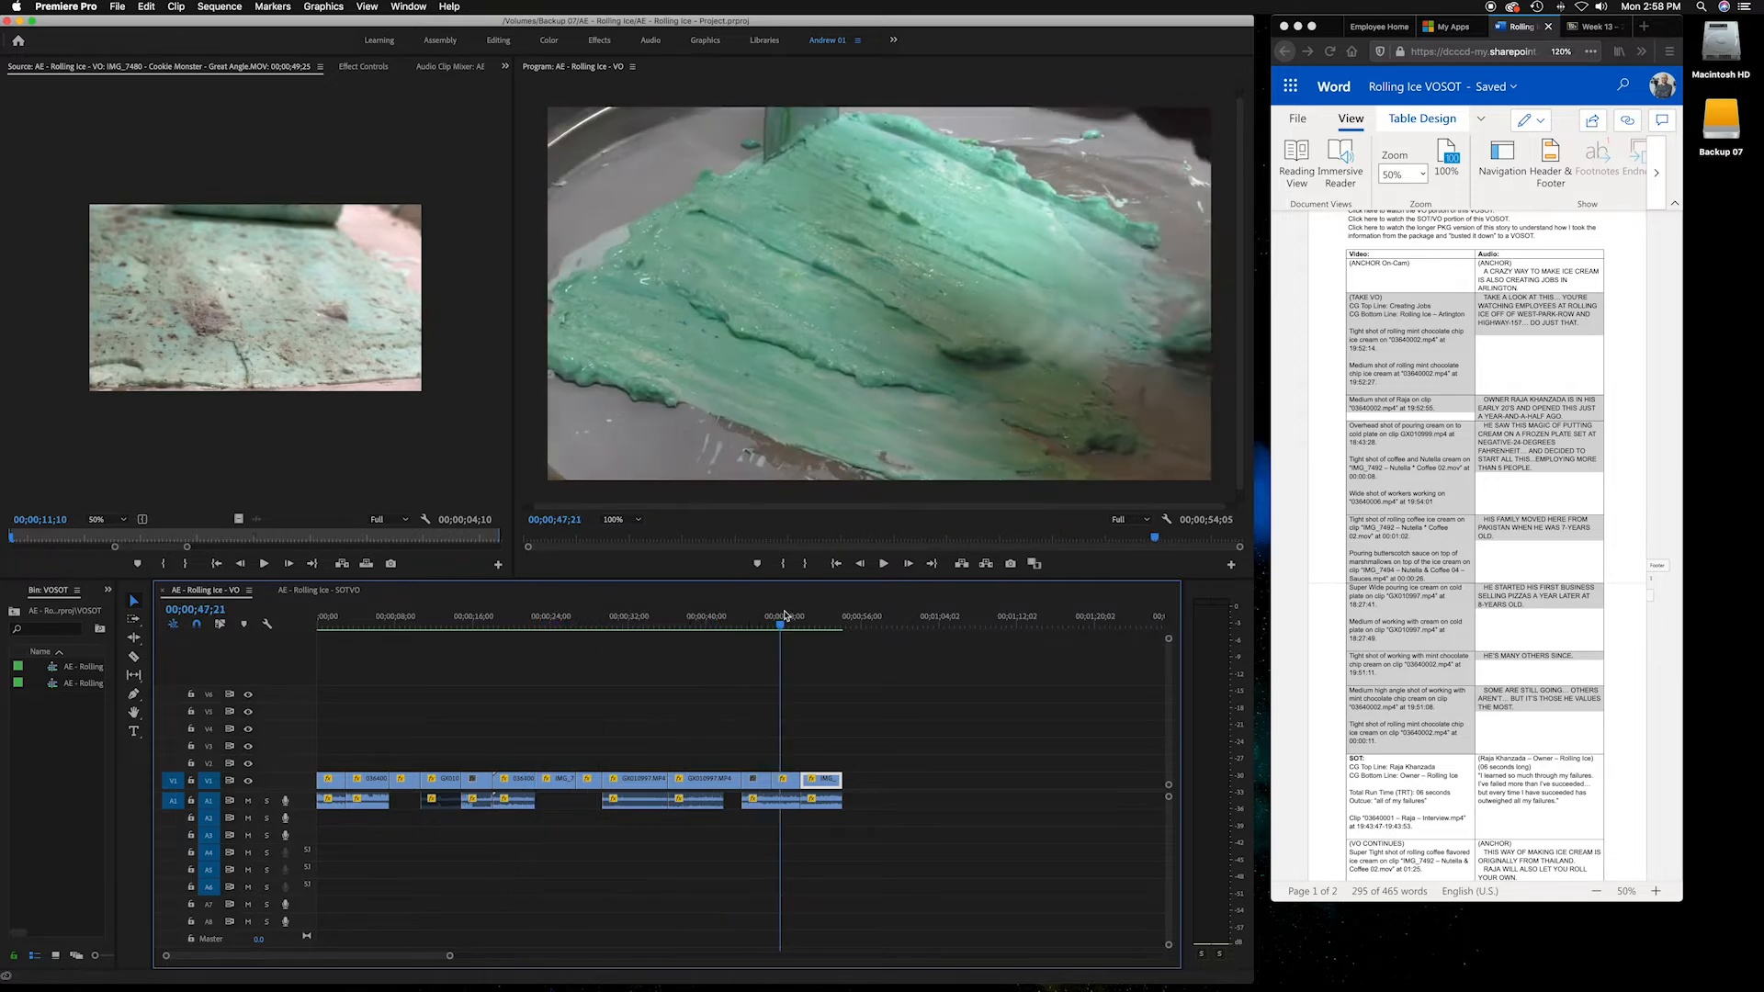
{"action": "left_click", "coordinate": [1533, 707]}
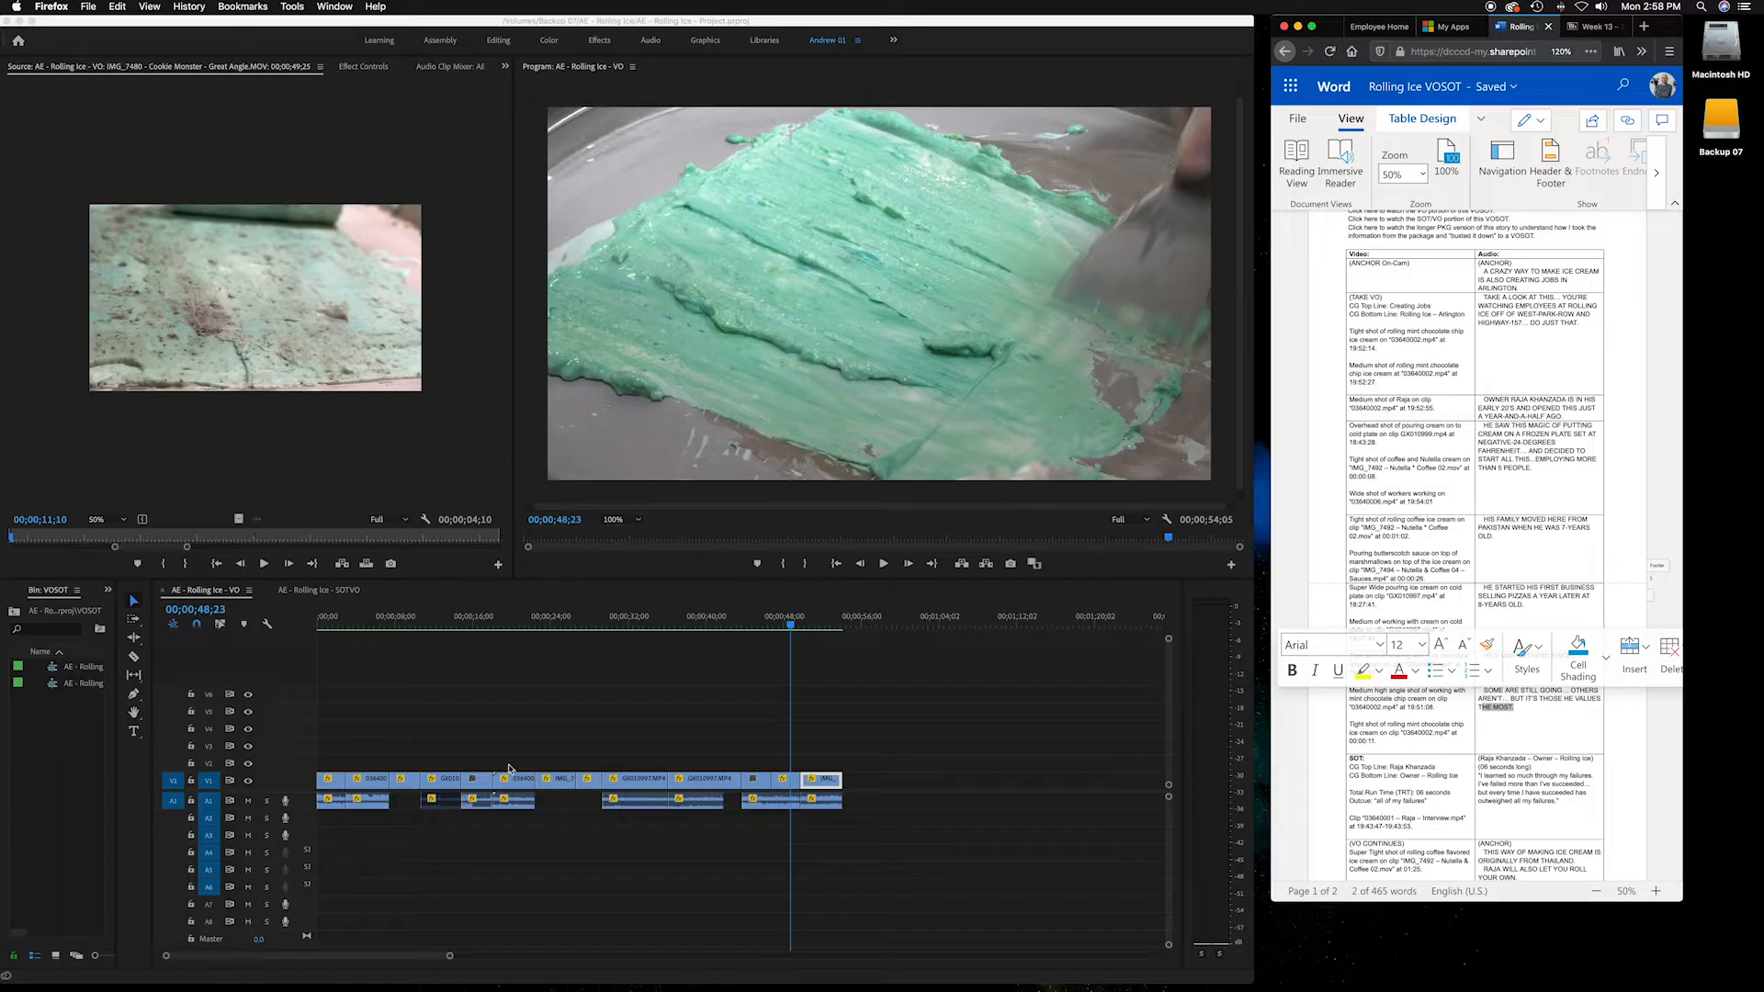
{"action": "left_click", "coordinate": [344, 595]}
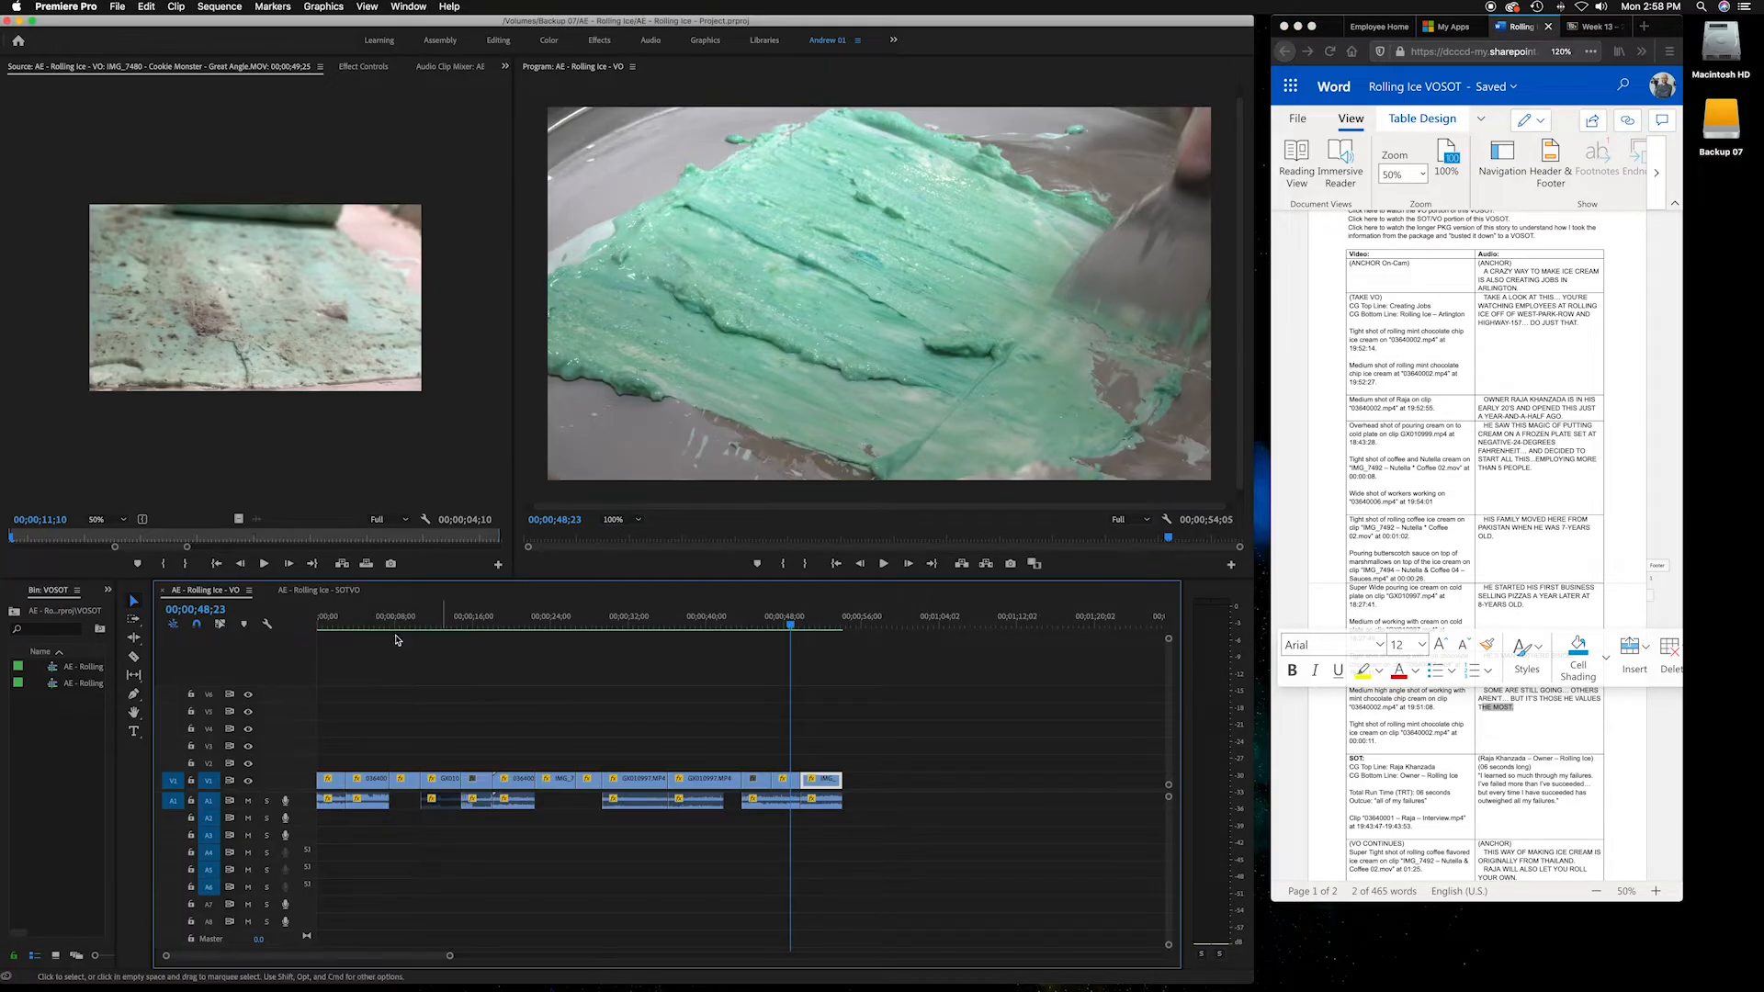
{"action": "left_click", "coordinate": [345, 596]}
{"action": "mouse_move", "coordinate": [342, 626]}
{"action": "left_mouse_down"}
{"action": "mouse_move", "coordinate": [304, 627]}
{"action": "mouse_move", "coordinate": [323, 627]}
{"action": "left_mouse_up"}
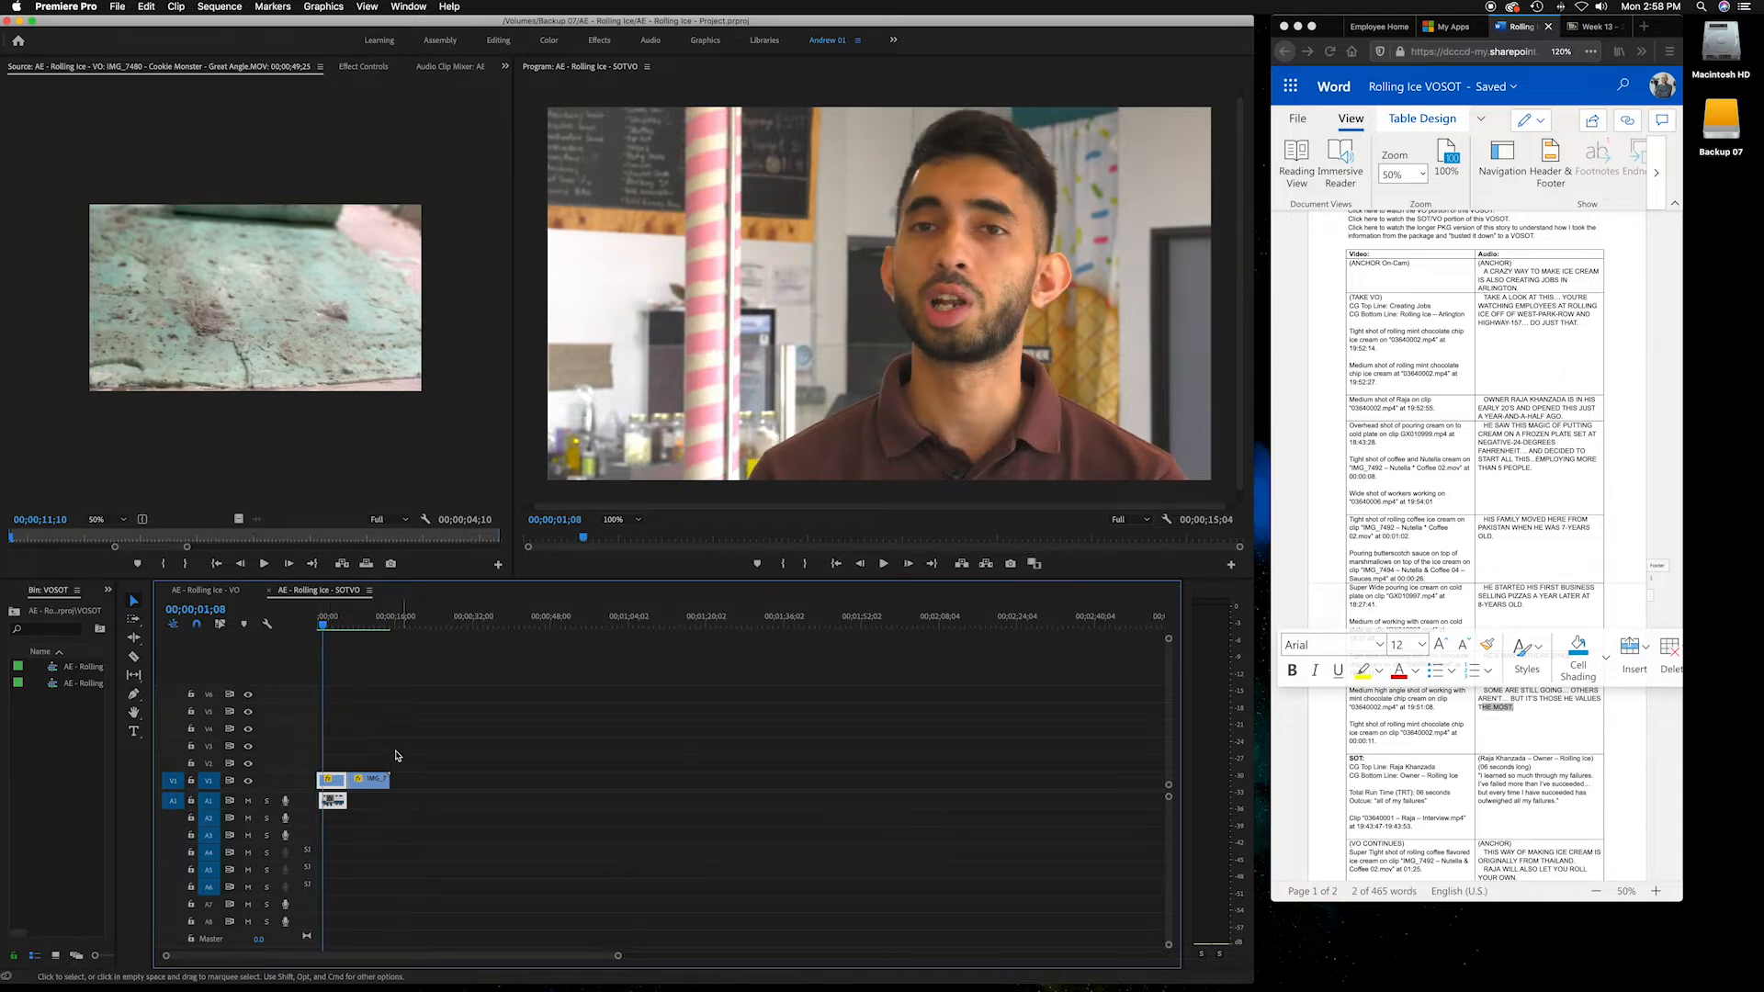
{"action": "left_click_drag", "start_coordinate": [322, 628], "coordinate": [332, 628]}
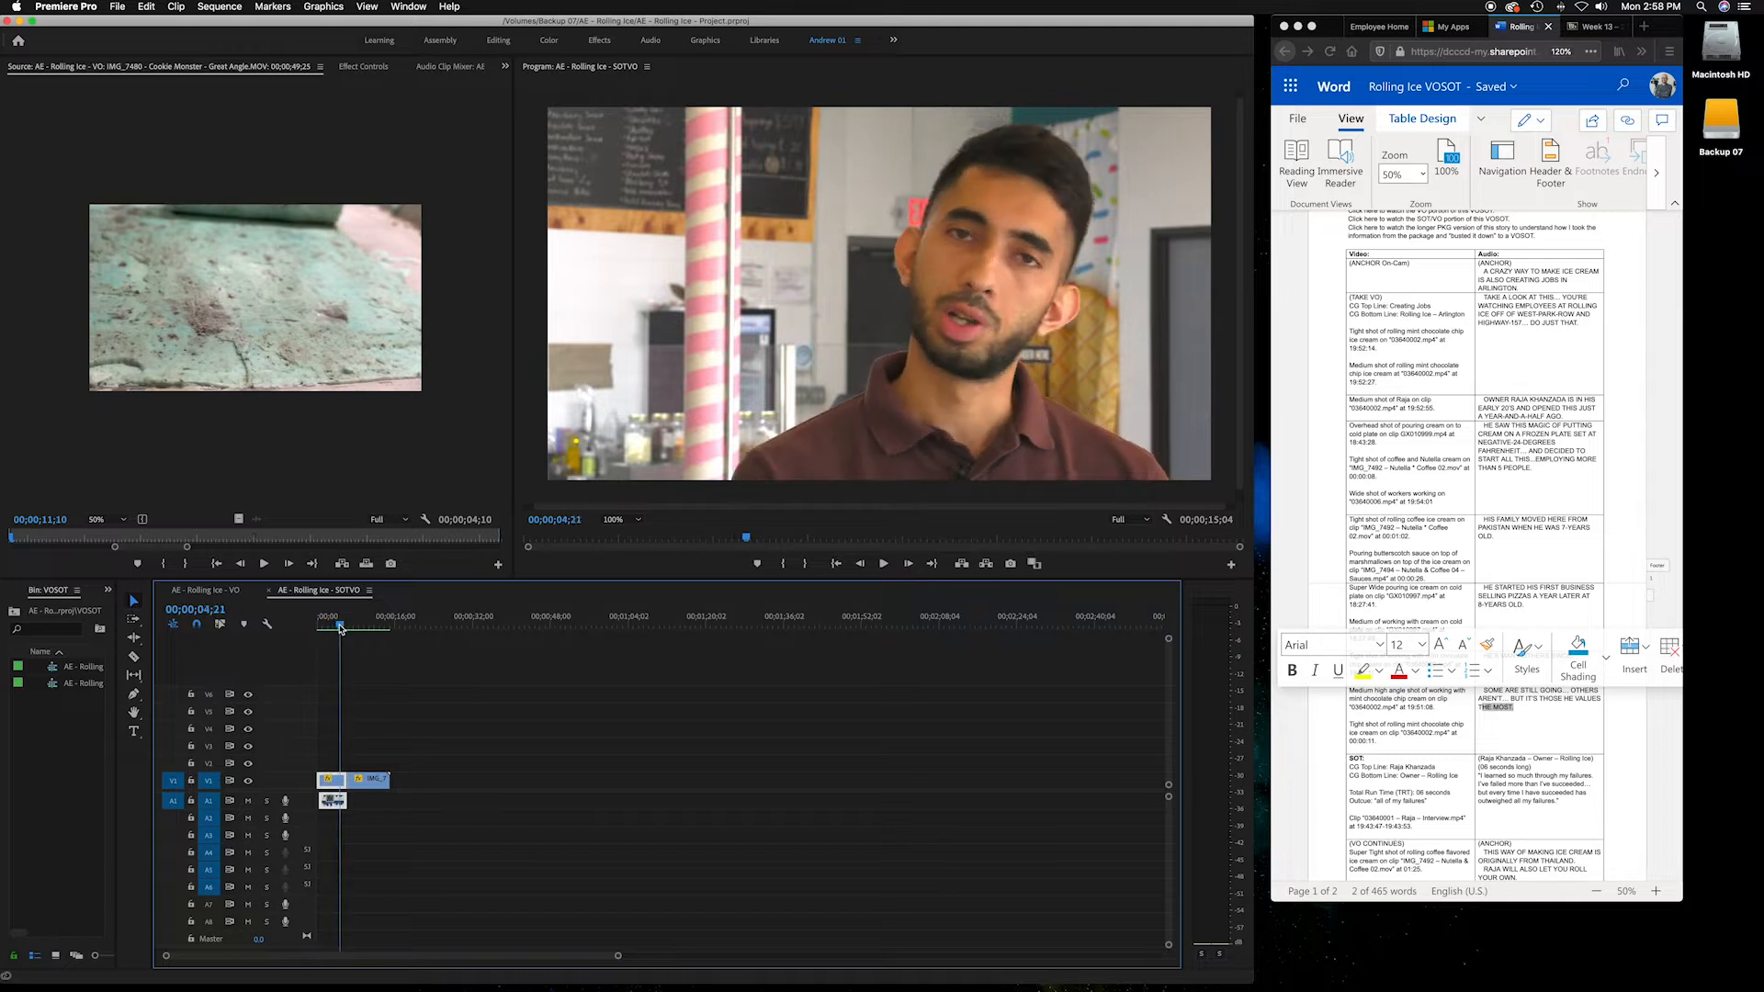
Select the SOT entry and the "(VO CONTINUES)" label in the script, and decline the incoming call
{"action": "left_click", "coordinate": [1525, 735]}
{"action": "scroll", "coordinate": [1535, 736], "scroll_direction": "down", "scroll_amount": 2}
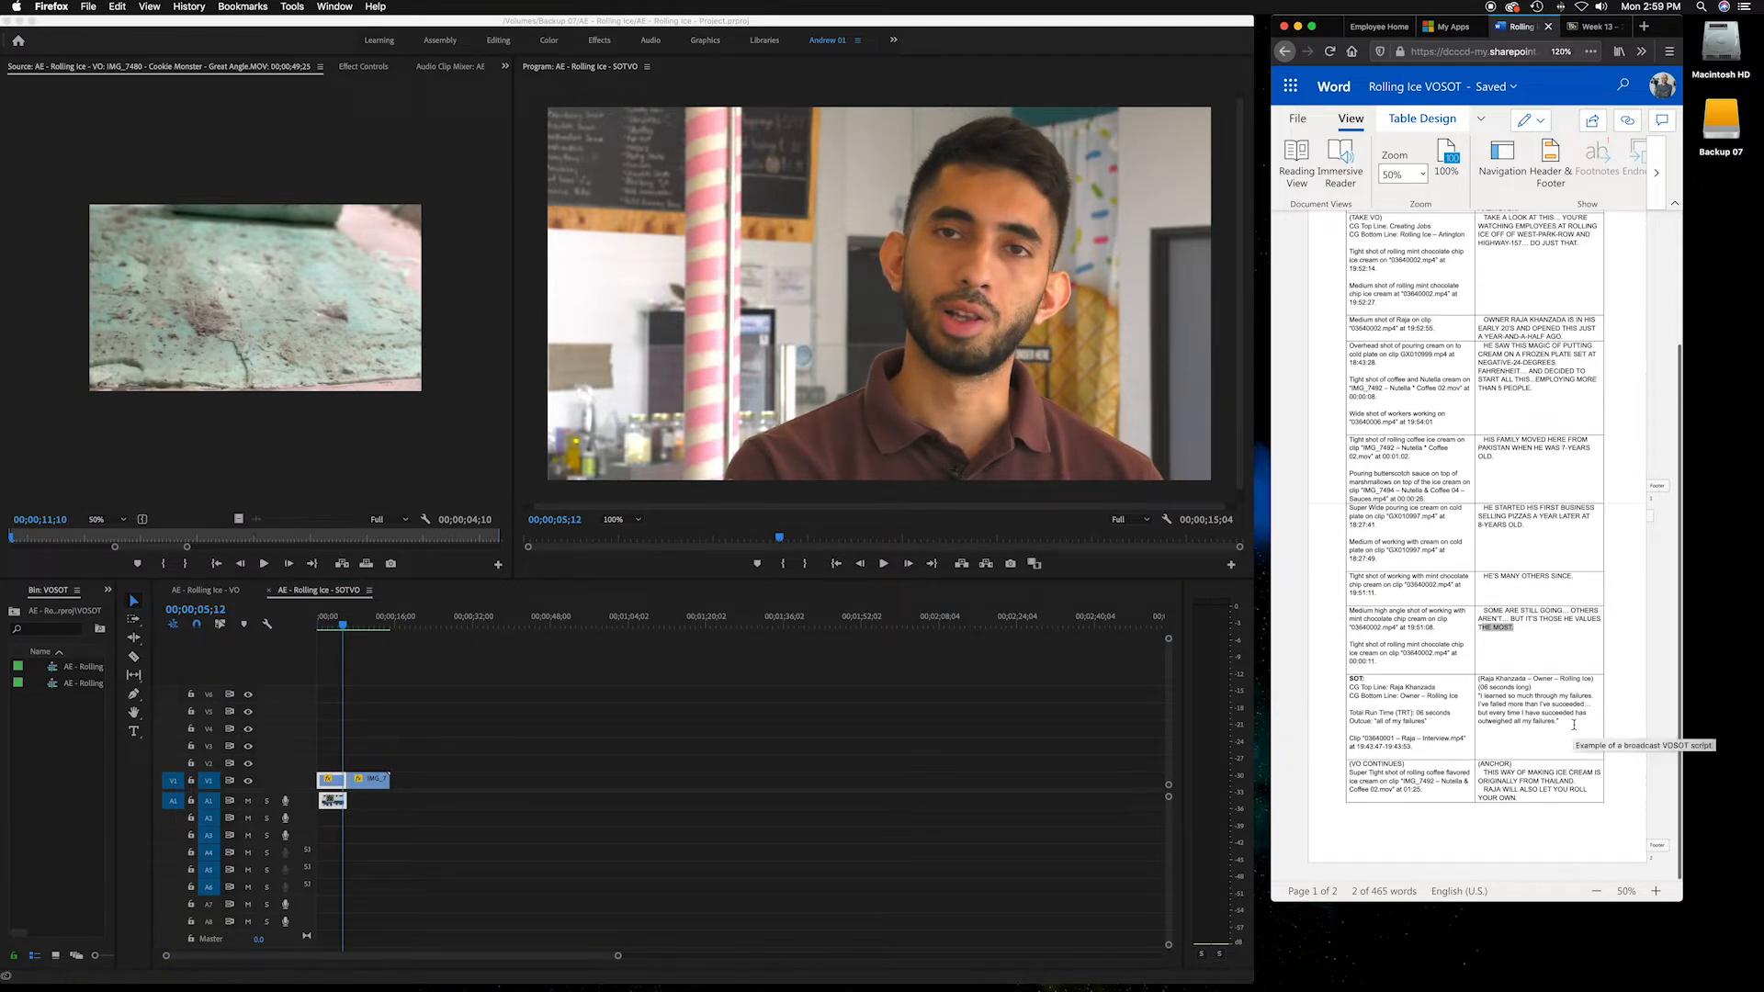
{"action": "left_click_drag", "start_coordinate": [1381, 680], "coordinate": [1504, 733]}
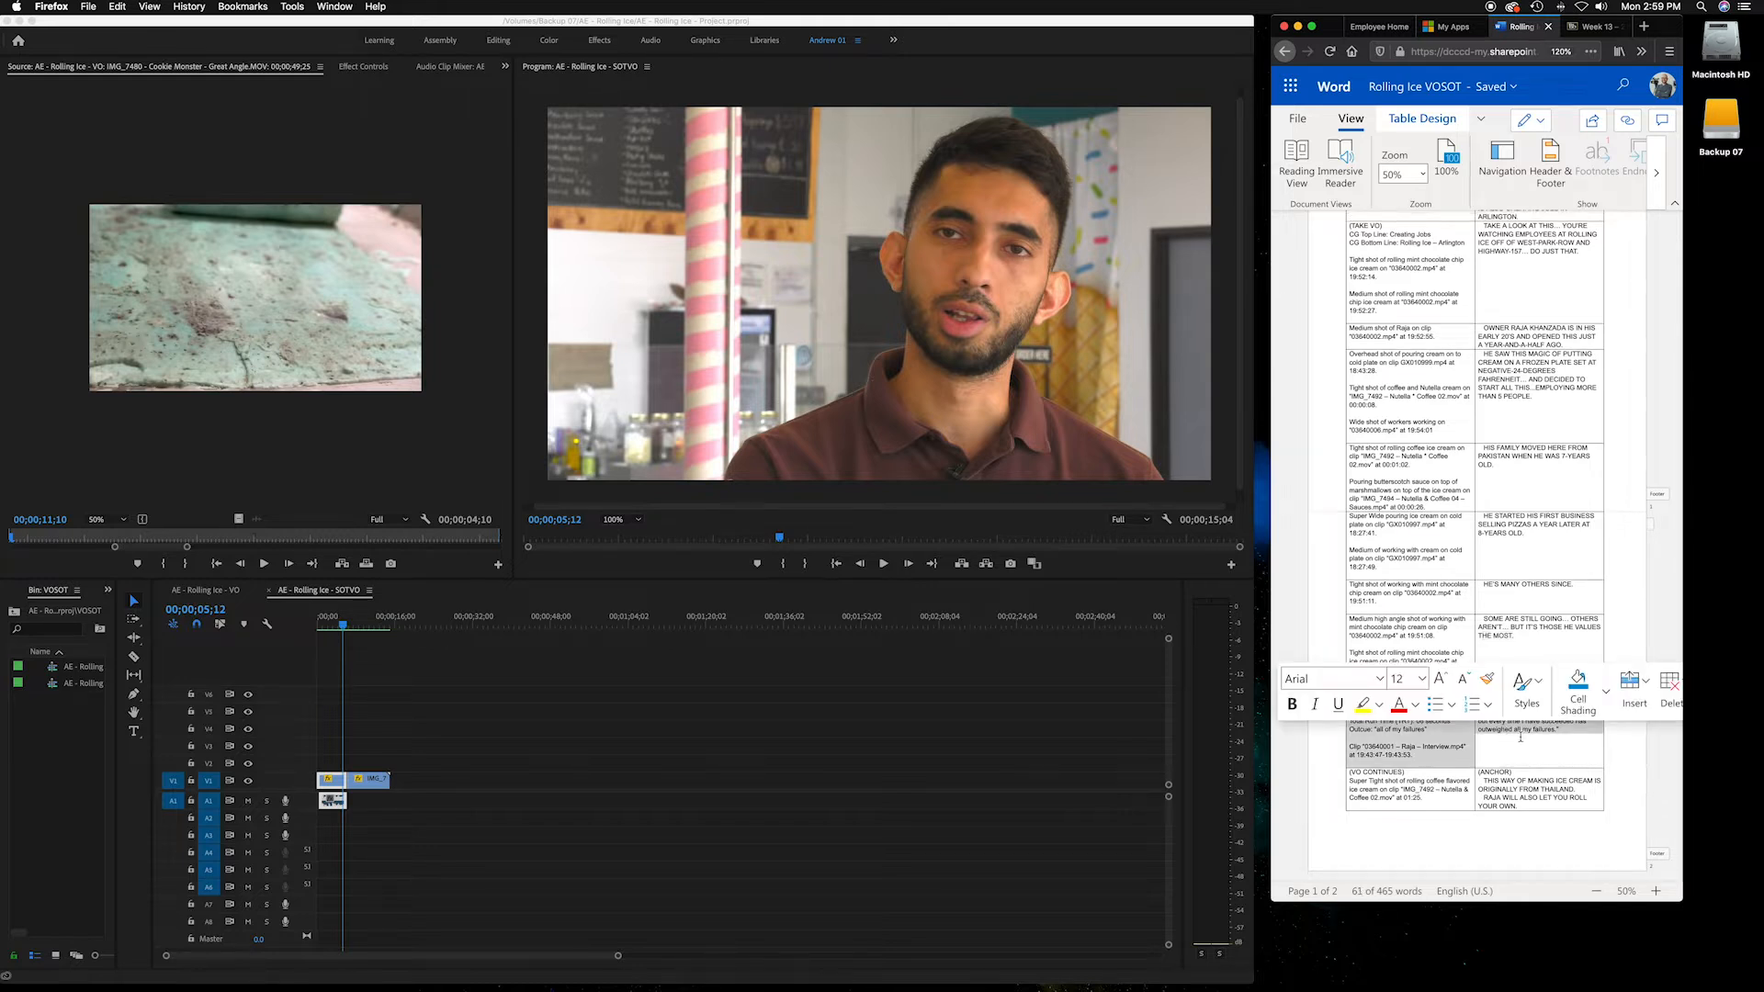
{"action": "left_click", "coordinate": [1520, 736]}
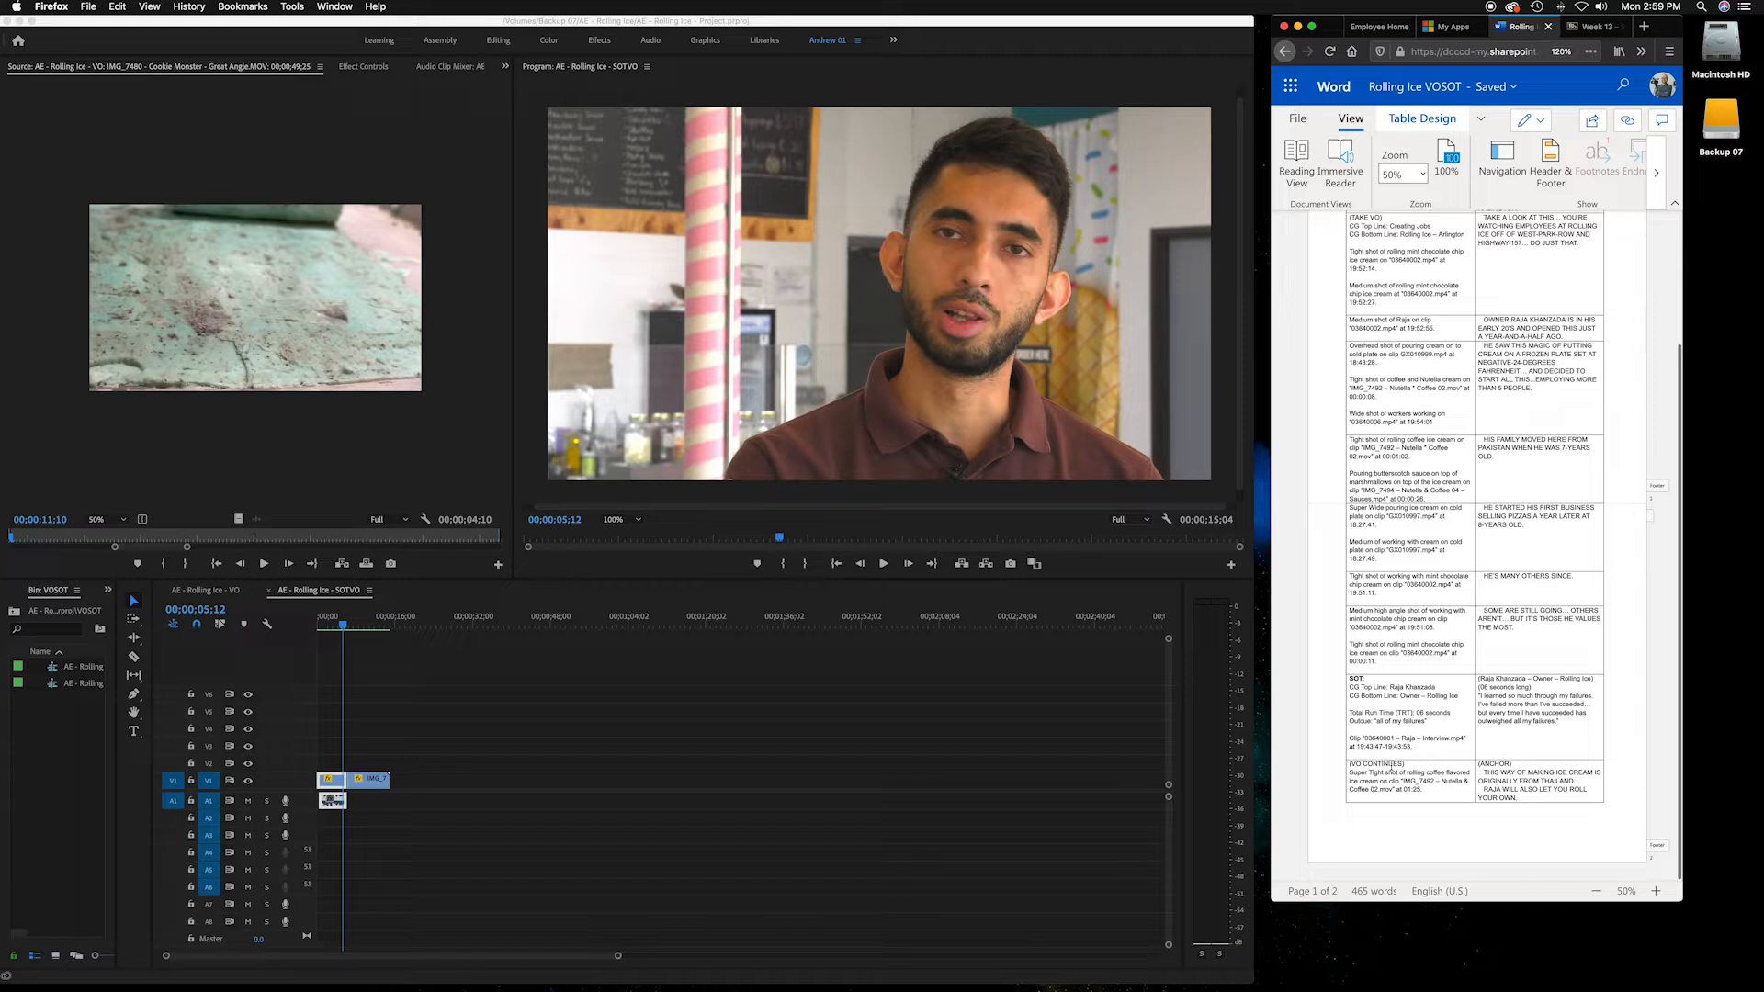
{"action": "double_click", "coordinate": [1390, 765]}
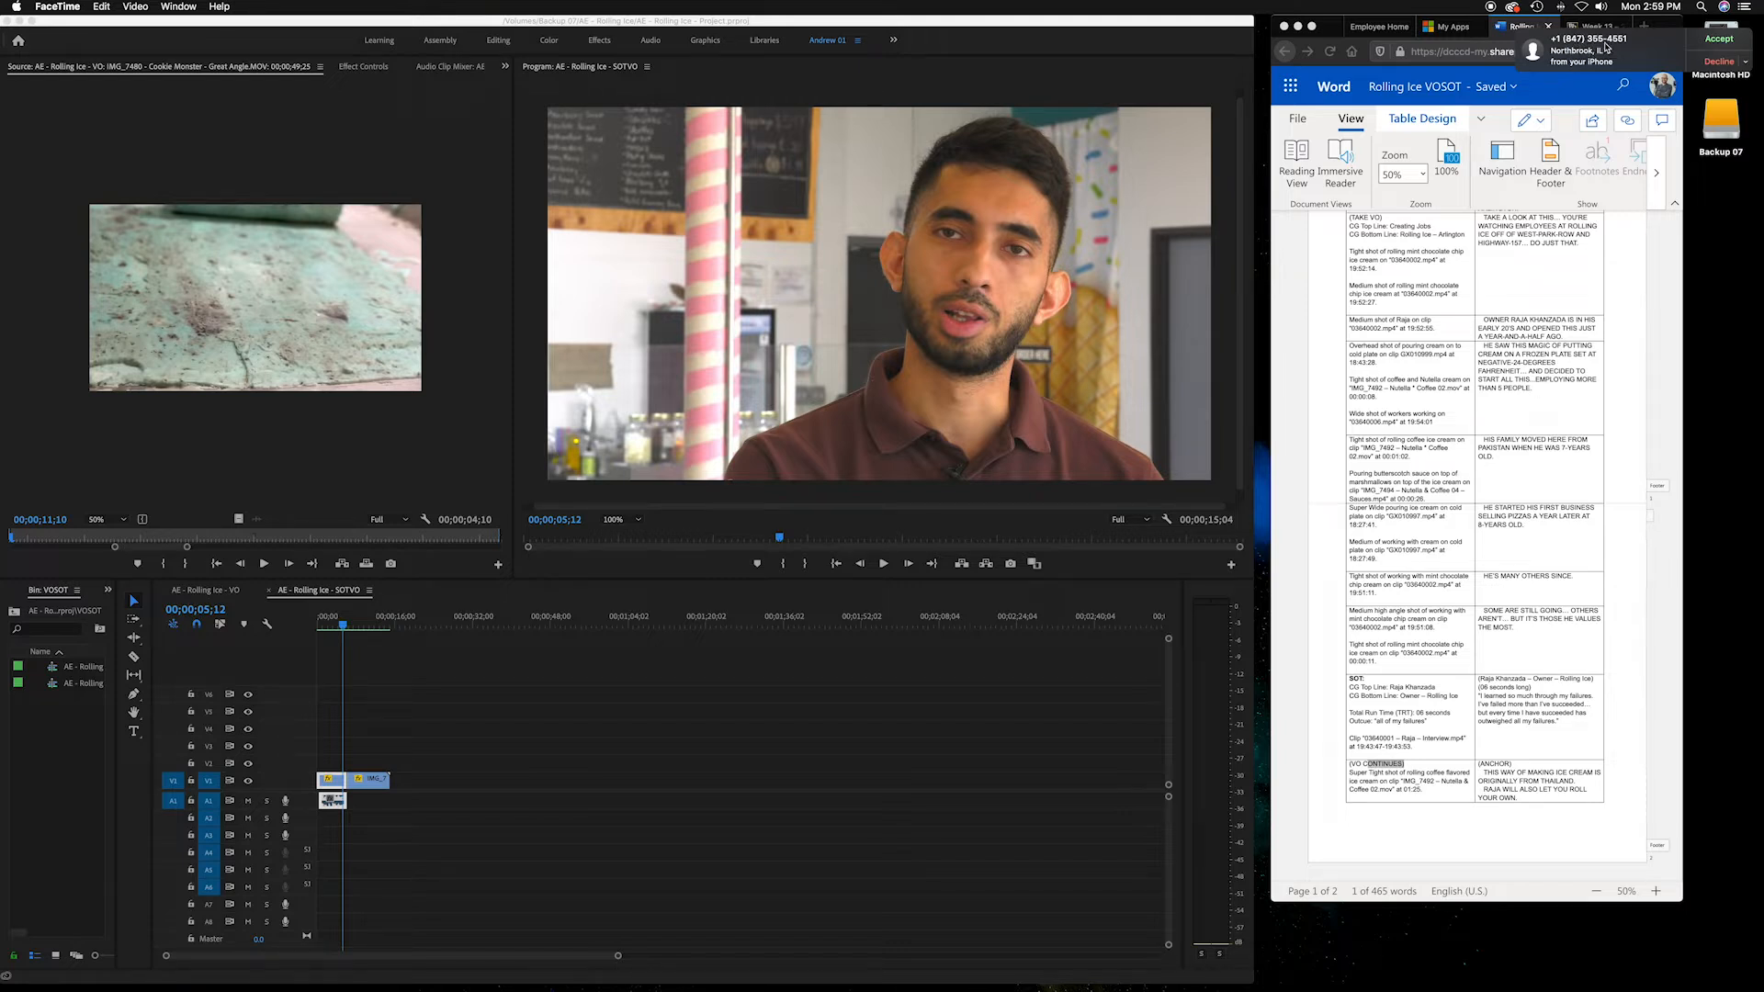
{"action": "left_click", "coordinate": [1716, 65]}
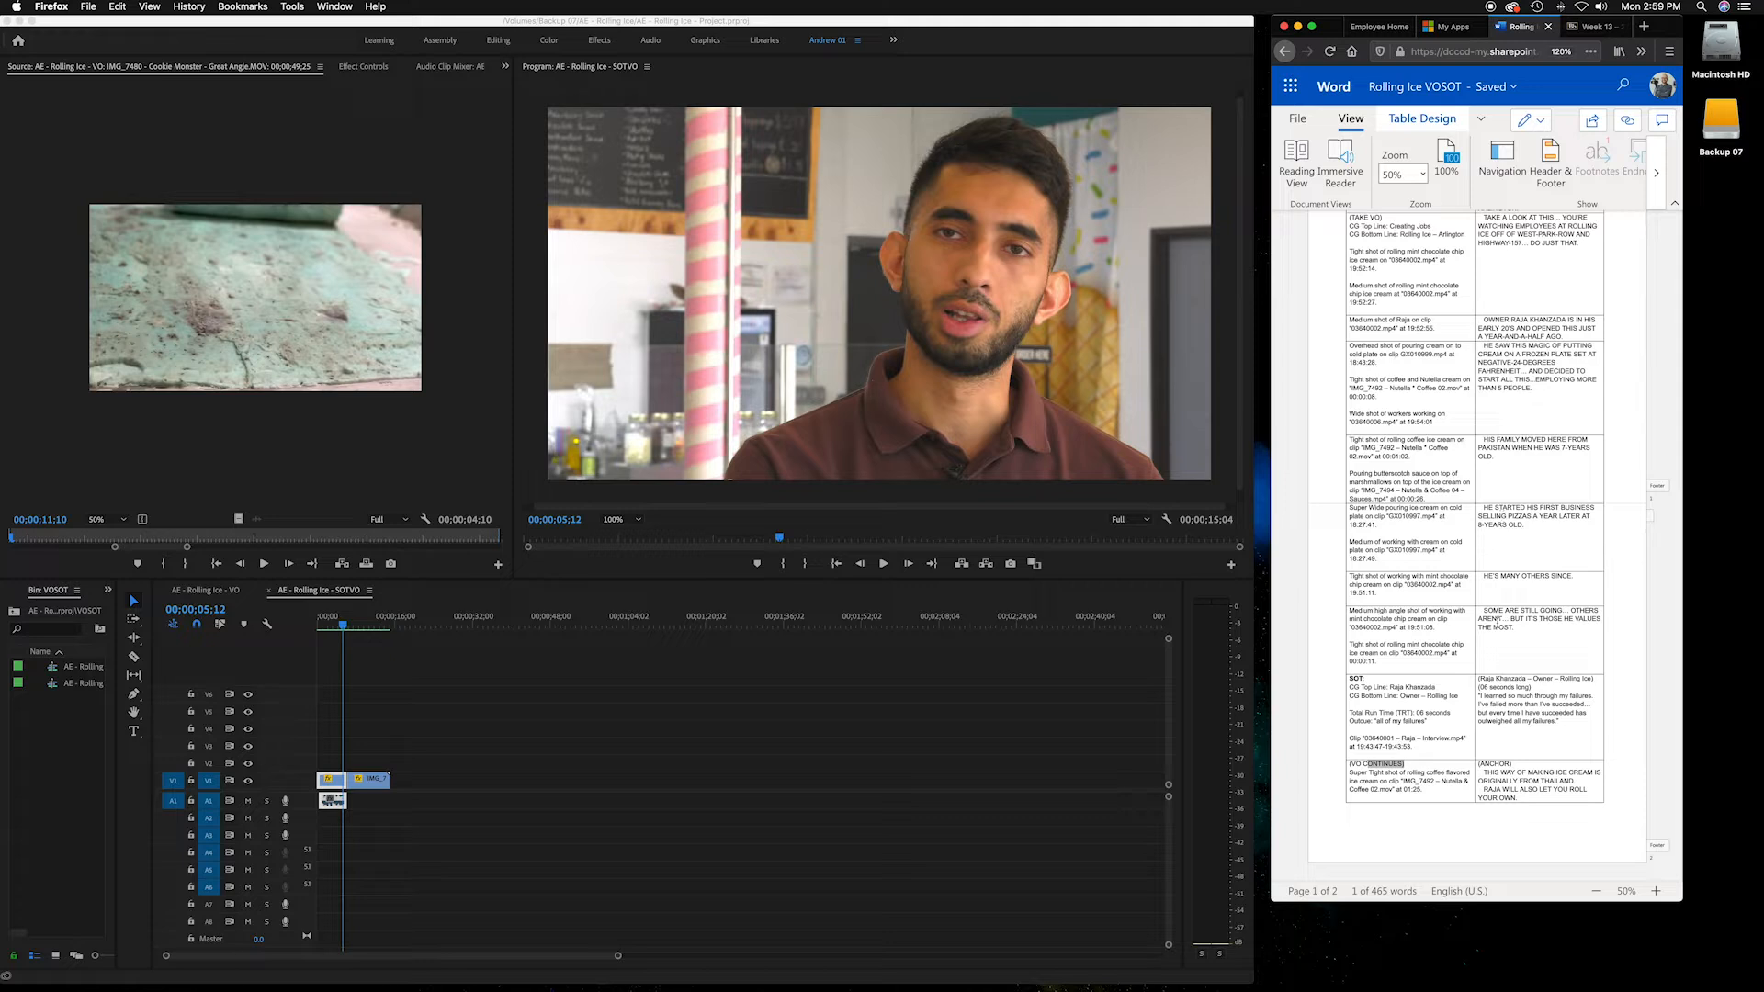
Select the closing "(VO CONTINUES)" row in the script's video and audio columns
{"action": "scroll", "coordinate": [1462, 709], "scroll_direction": "up", "scroll_amount": 1}
{"action": "left_click_drag", "start_coordinate": [1408, 781], "coordinate": [1353, 782]}
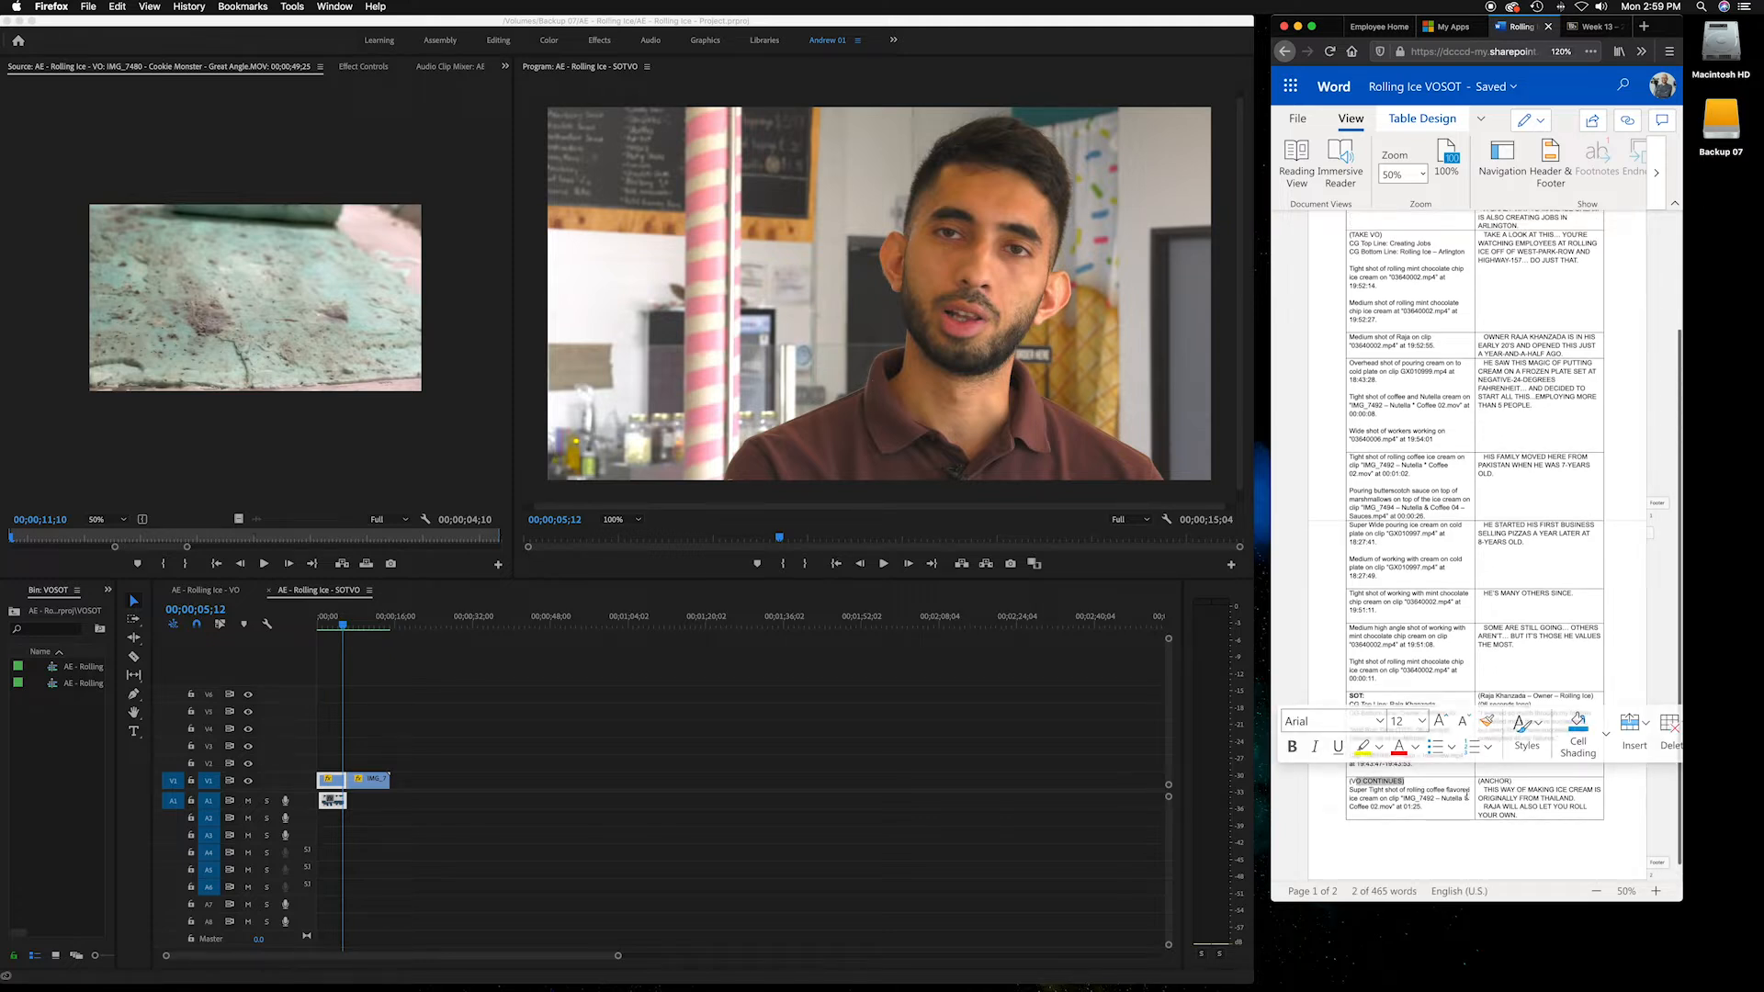
{"action": "left_click_drag", "start_coordinate": [1479, 788], "coordinate": [1603, 852]}
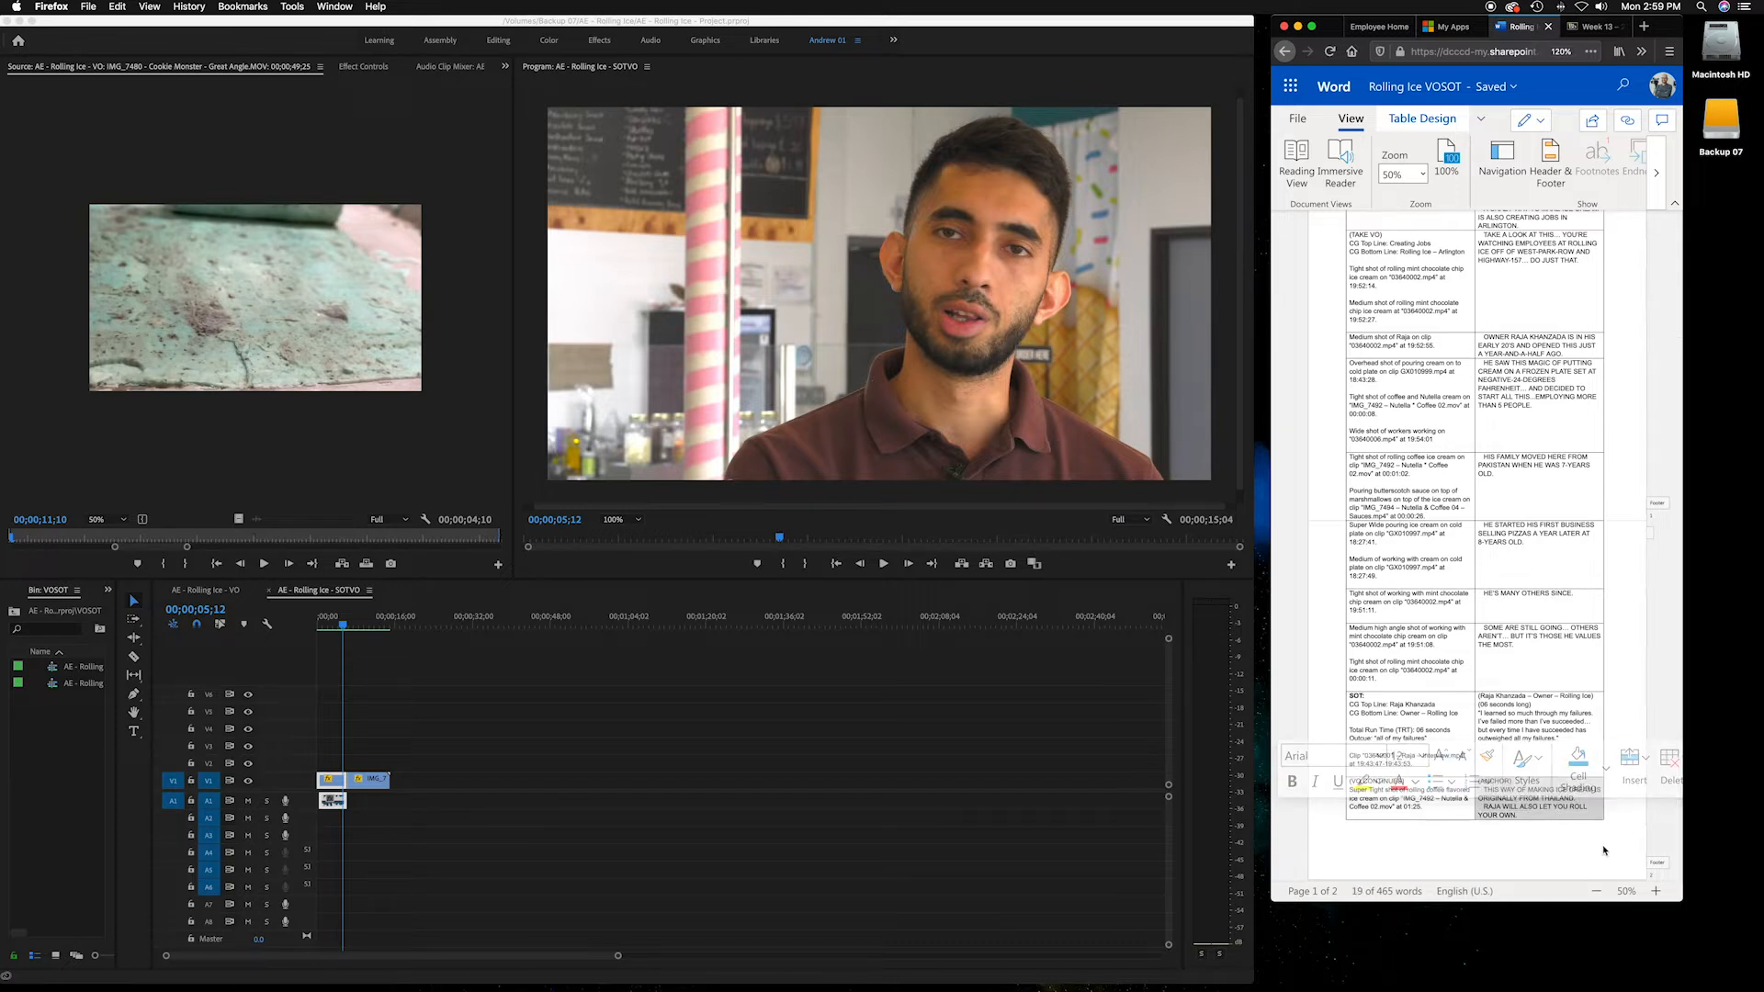
{"action": "left_click", "coordinate": [1485, 792]}
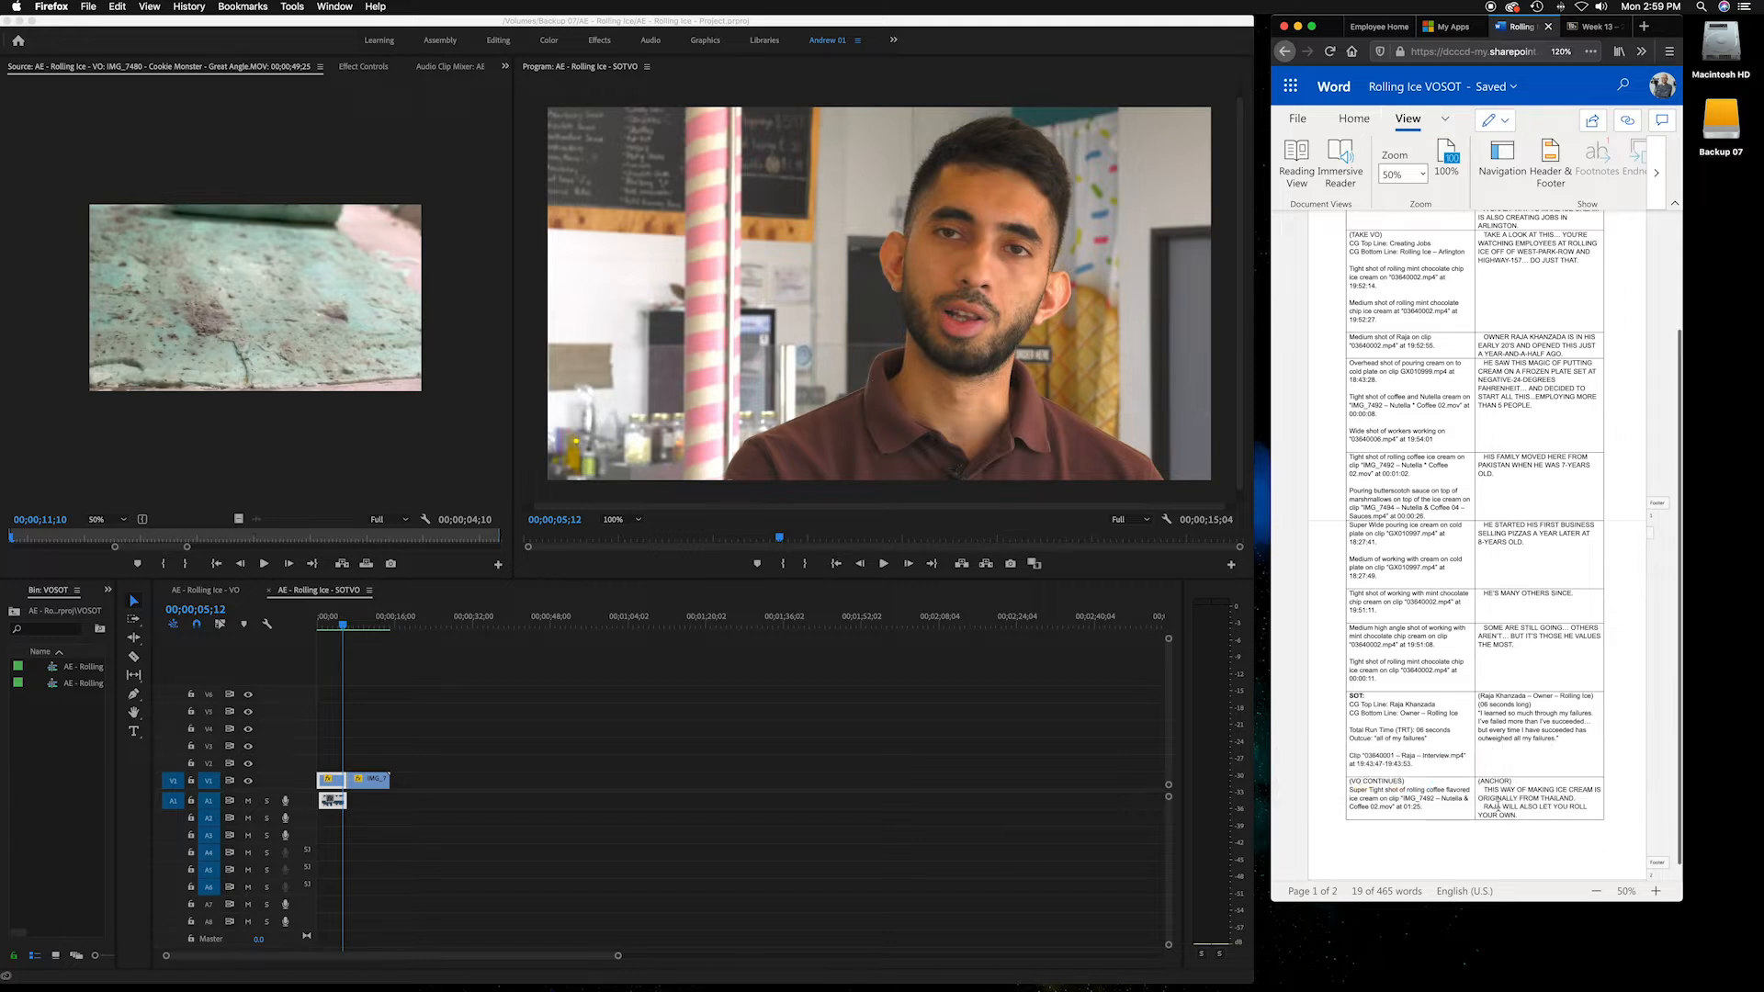
{"action": "mouse_move", "coordinate": [1485, 792]}
{"action": "left_mouse_down"}
{"action": "mouse_move", "coordinate": [1562, 803]}
{"action": "mouse_move", "coordinate": [1537, 813]}
{"action": "left_mouse_up"}
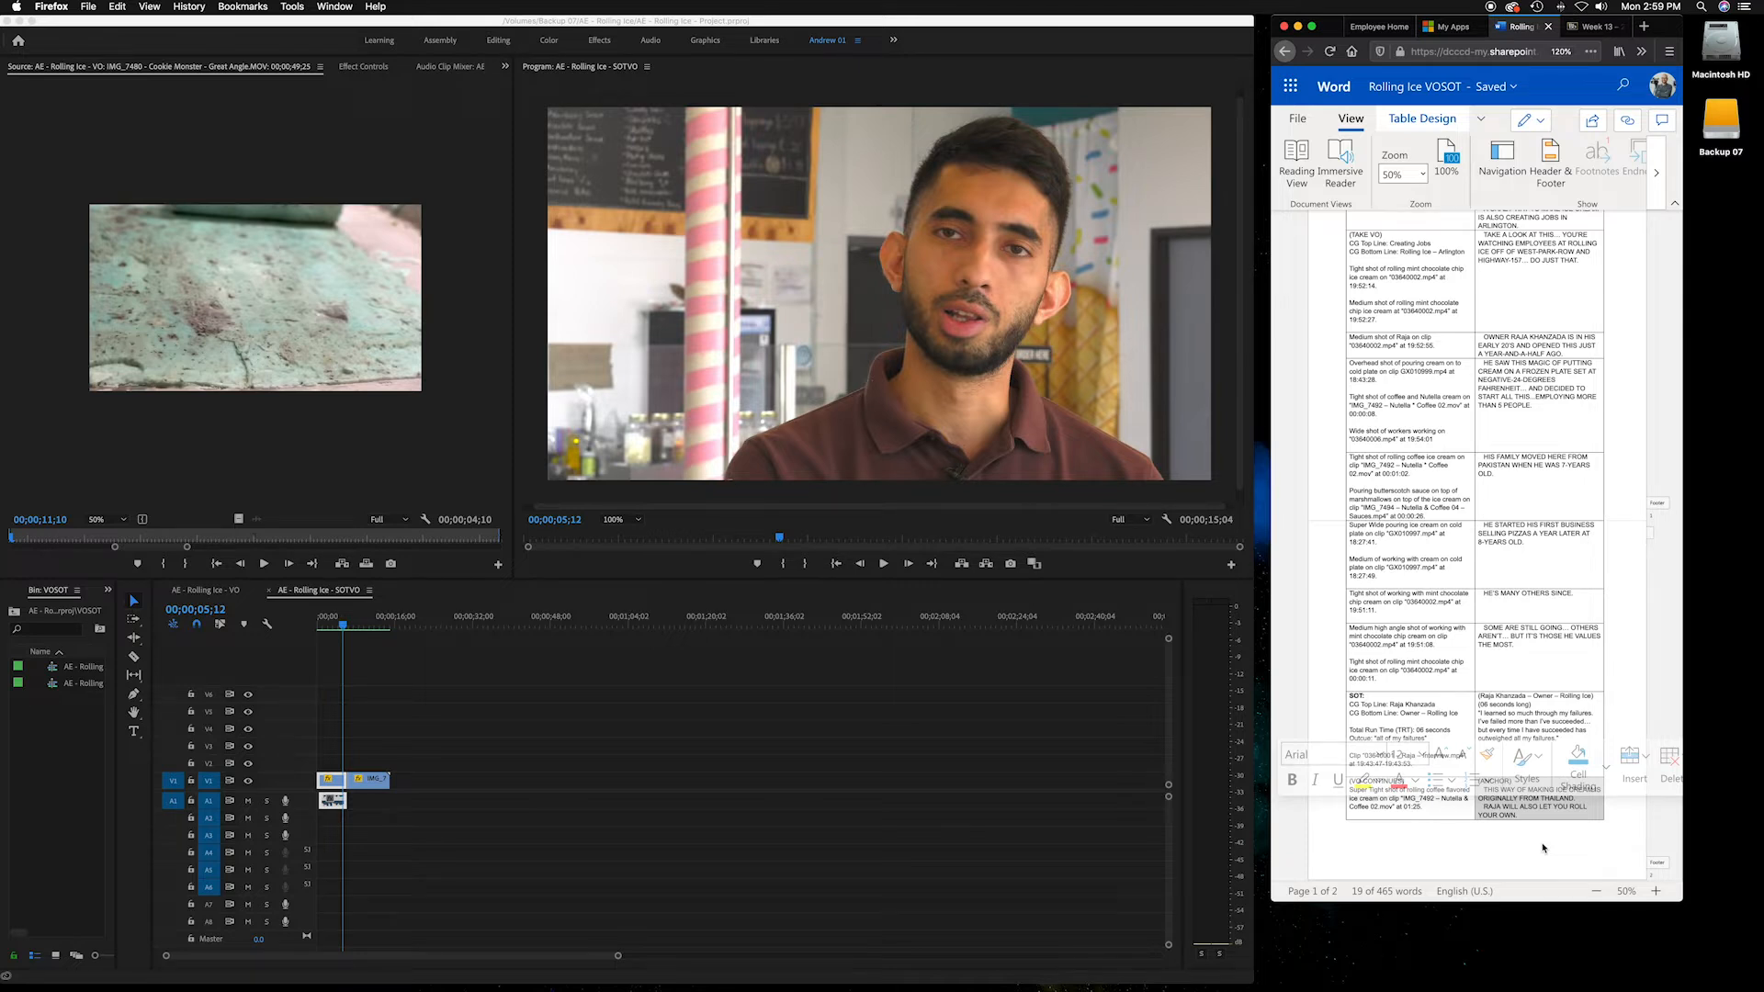
{"action": "left_click", "coordinate": [1543, 812]}
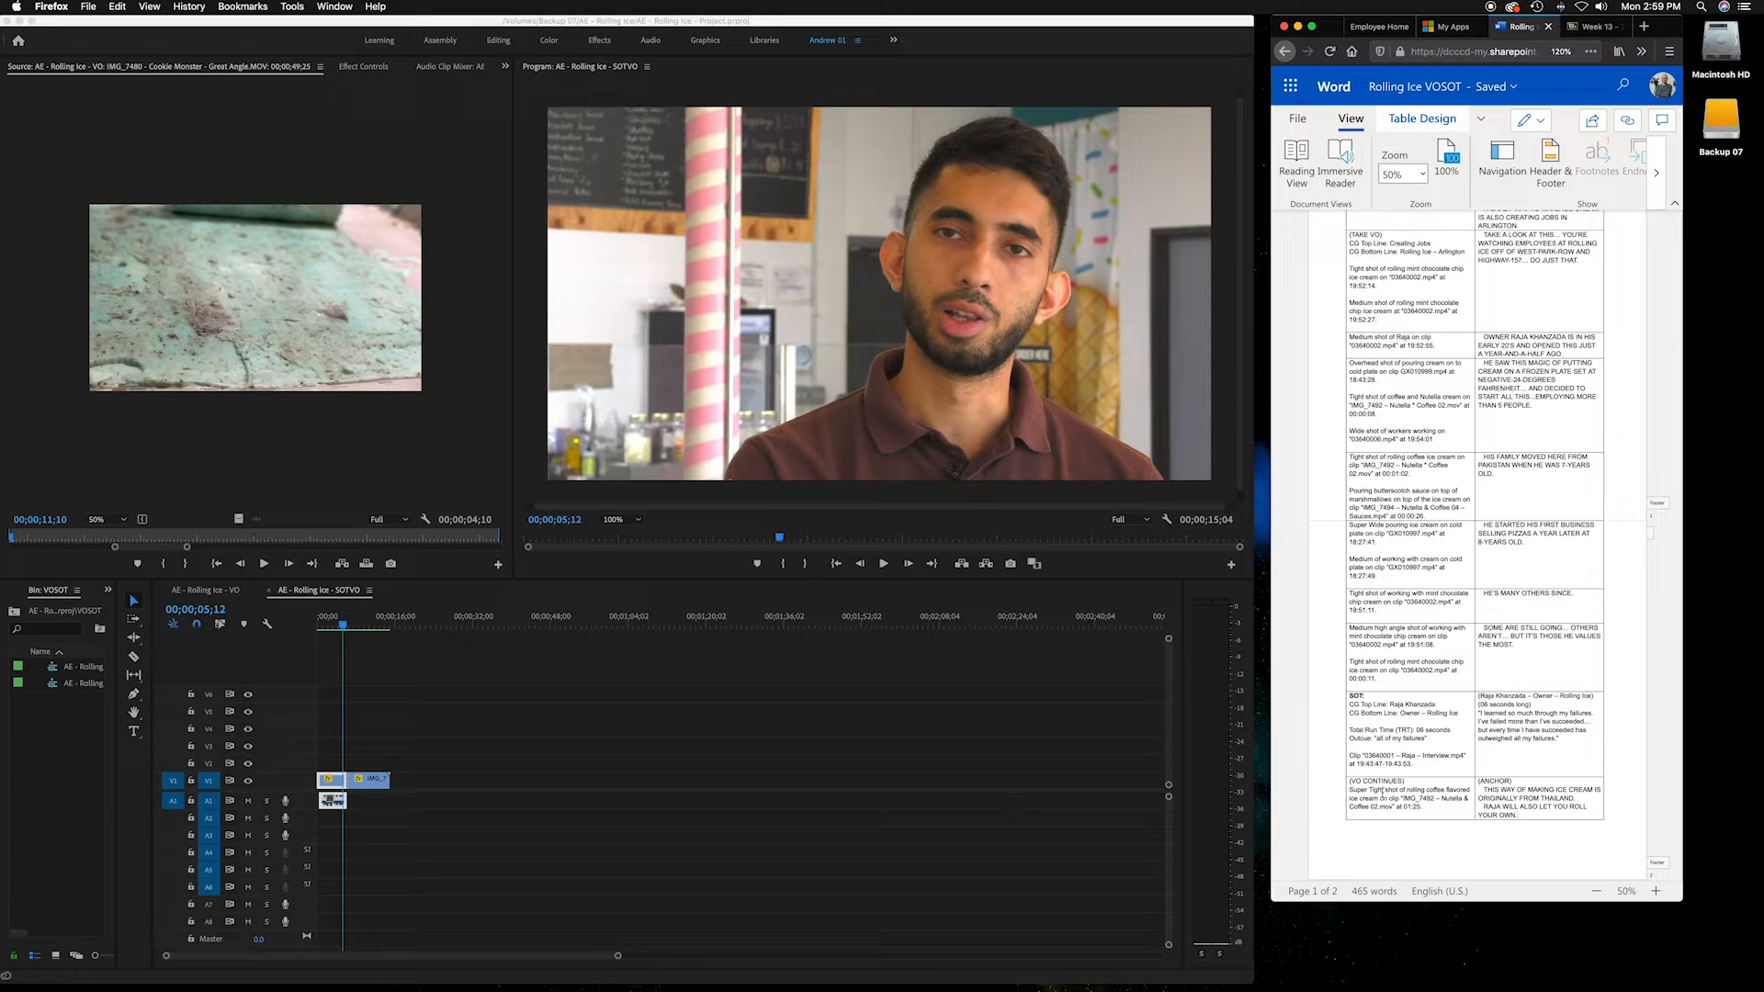
Compare the SOT soundbite lines in the script with the SOTVO sequence by selecting them and scrubbing the timeline
{"action": "left_click_drag", "start_coordinate": [1356, 788], "coordinate": [1431, 808]}
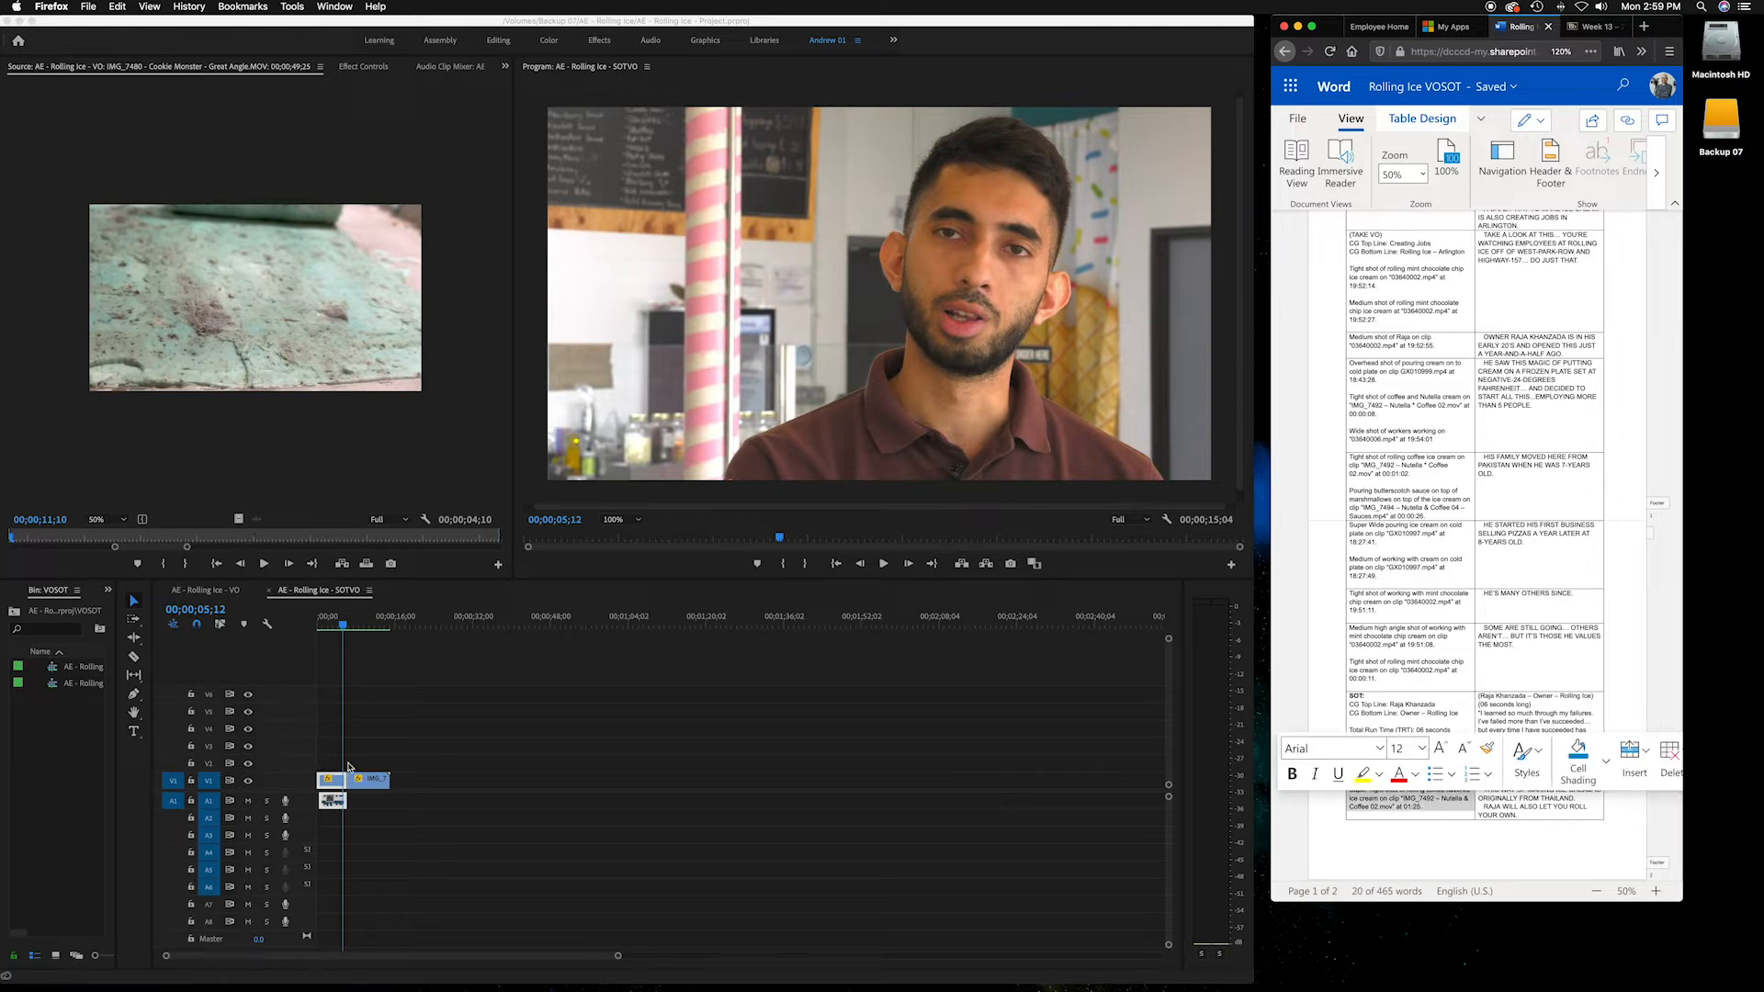
{"action": "left_click", "coordinate": [386, 738]}
{"action": "mouse_move", "coordinate": [345, 626]}
{"action": "left_mouse_down"}
{"action": "mouse_move", "coordinate": [362, 625]}
{"action": "mouse_move", "coordinate": [323, 627]}
{"action": "mouse_move", "coordinate": [346, 625]}
{"action": "left_mouse_up"}
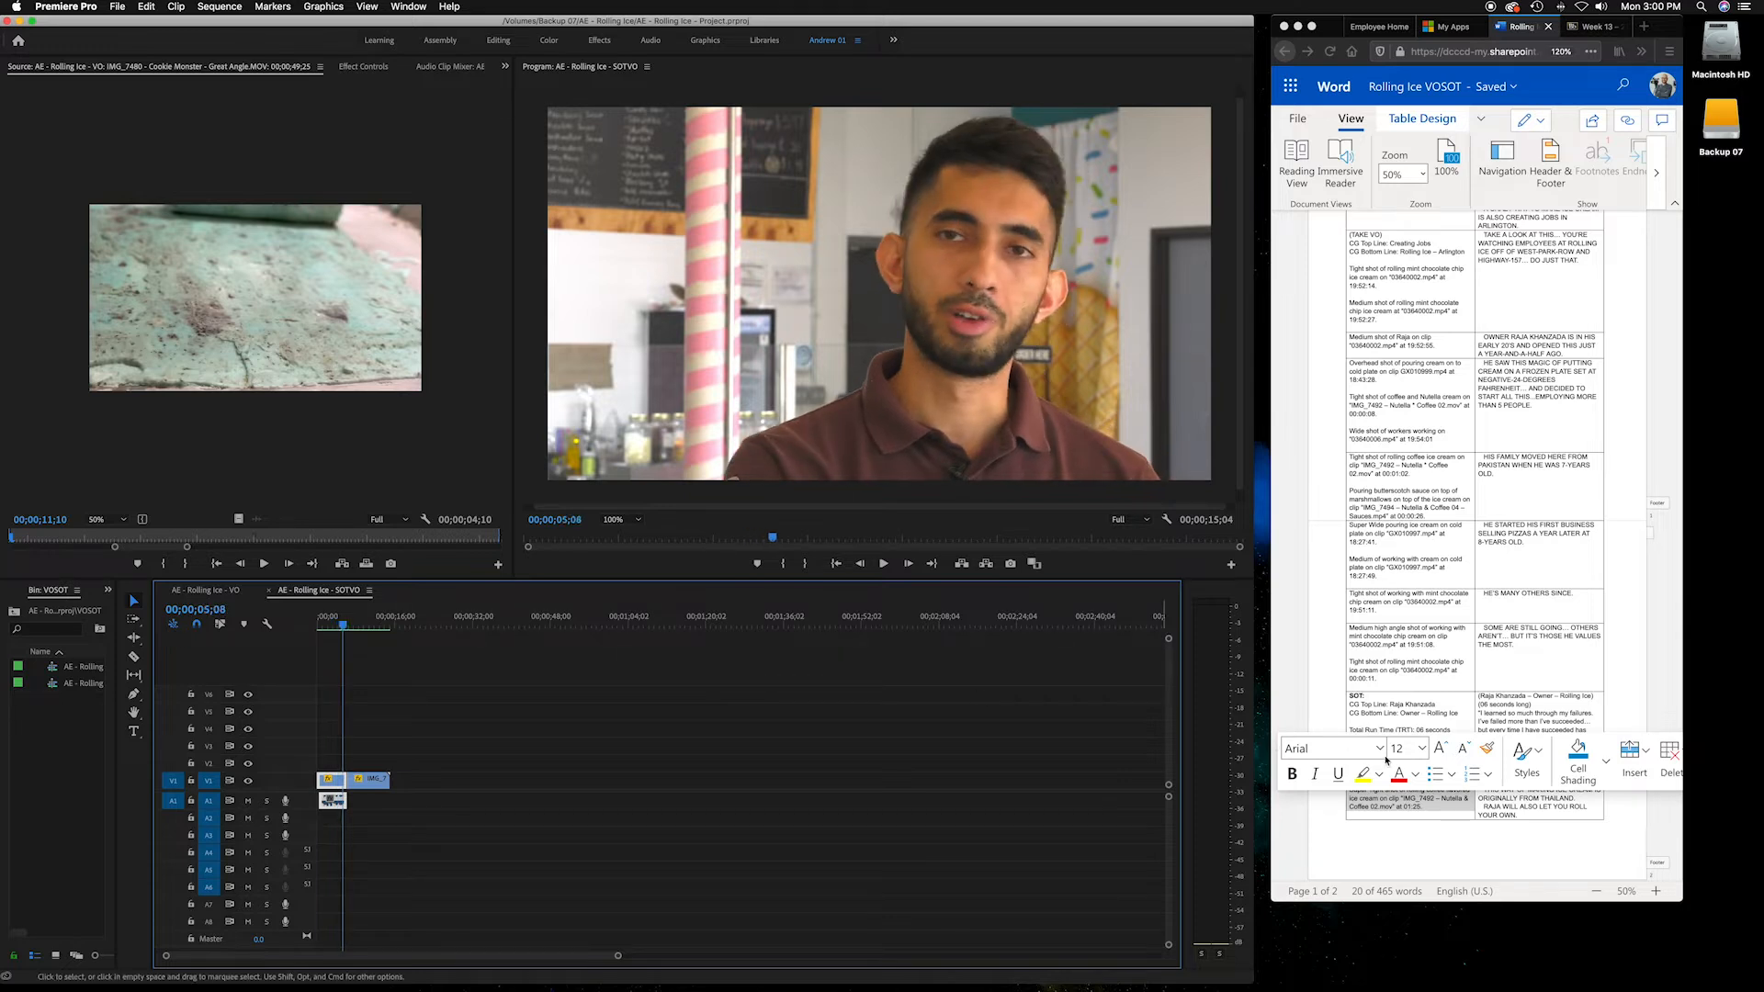
{"action": "left_click", "coordinate": [1486, 752]}
{"action": "left_click", "coordinate": [1490, 807]}
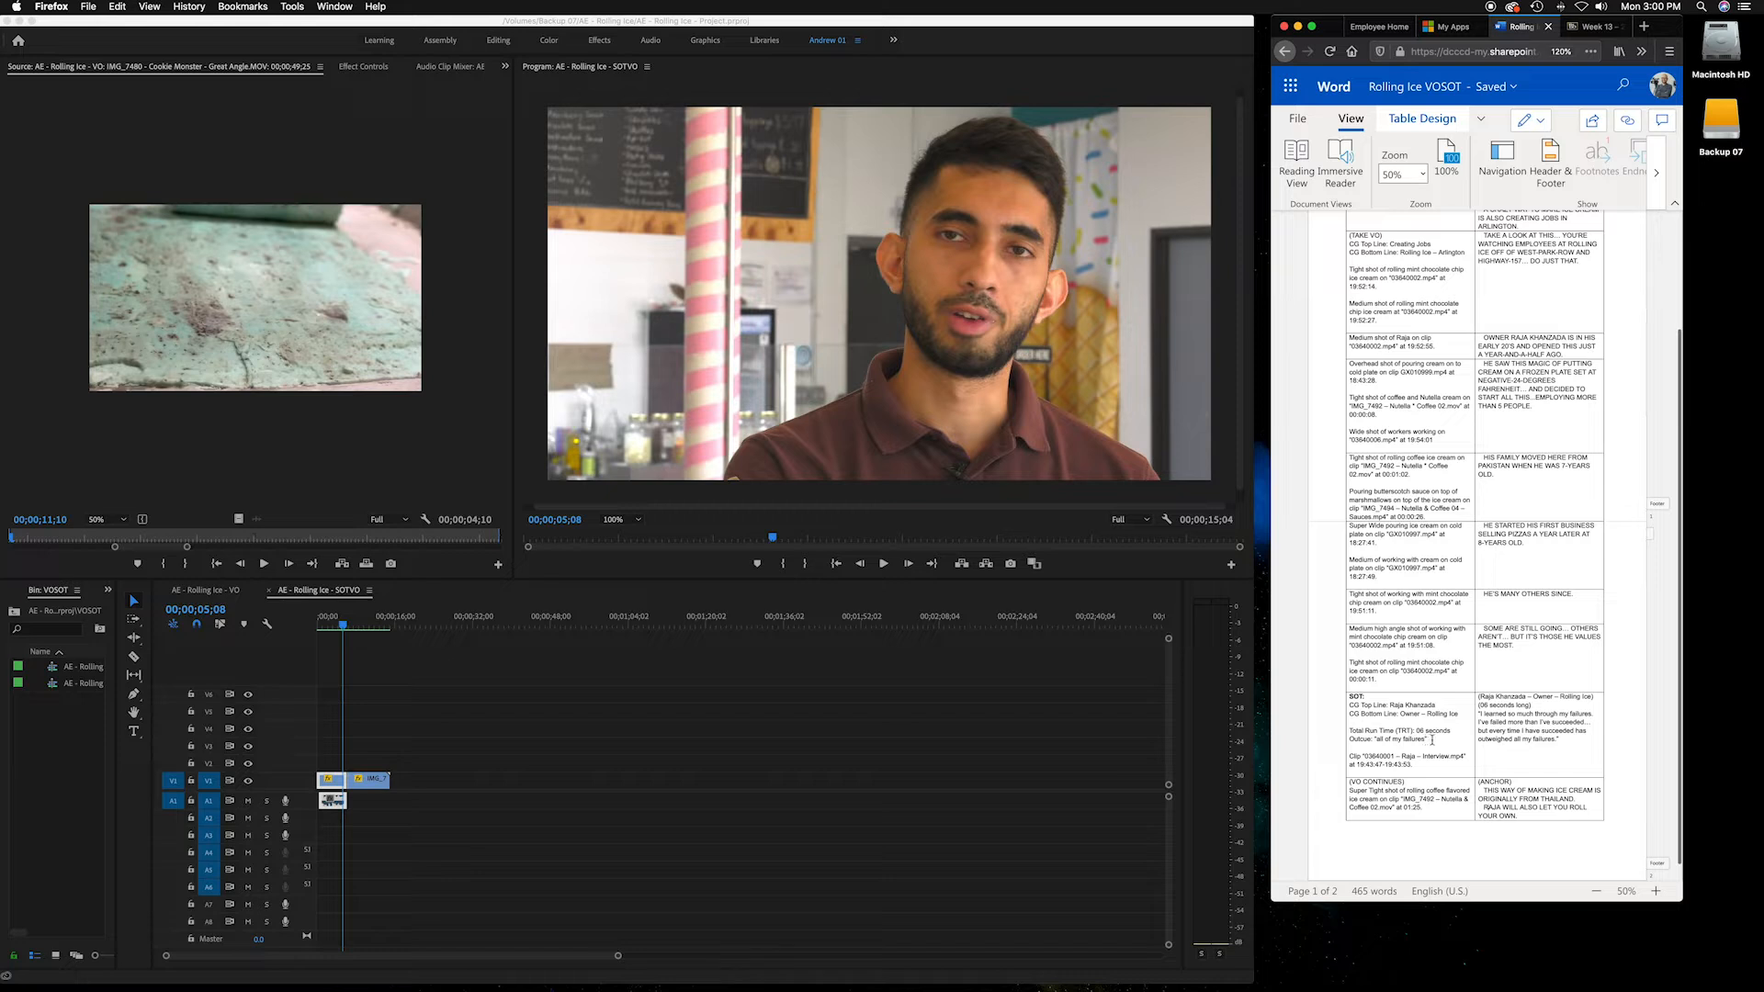
{"action": "left_click_drag", "start_coordinate": [1563, 740], "coordinate": [1375, 744]}
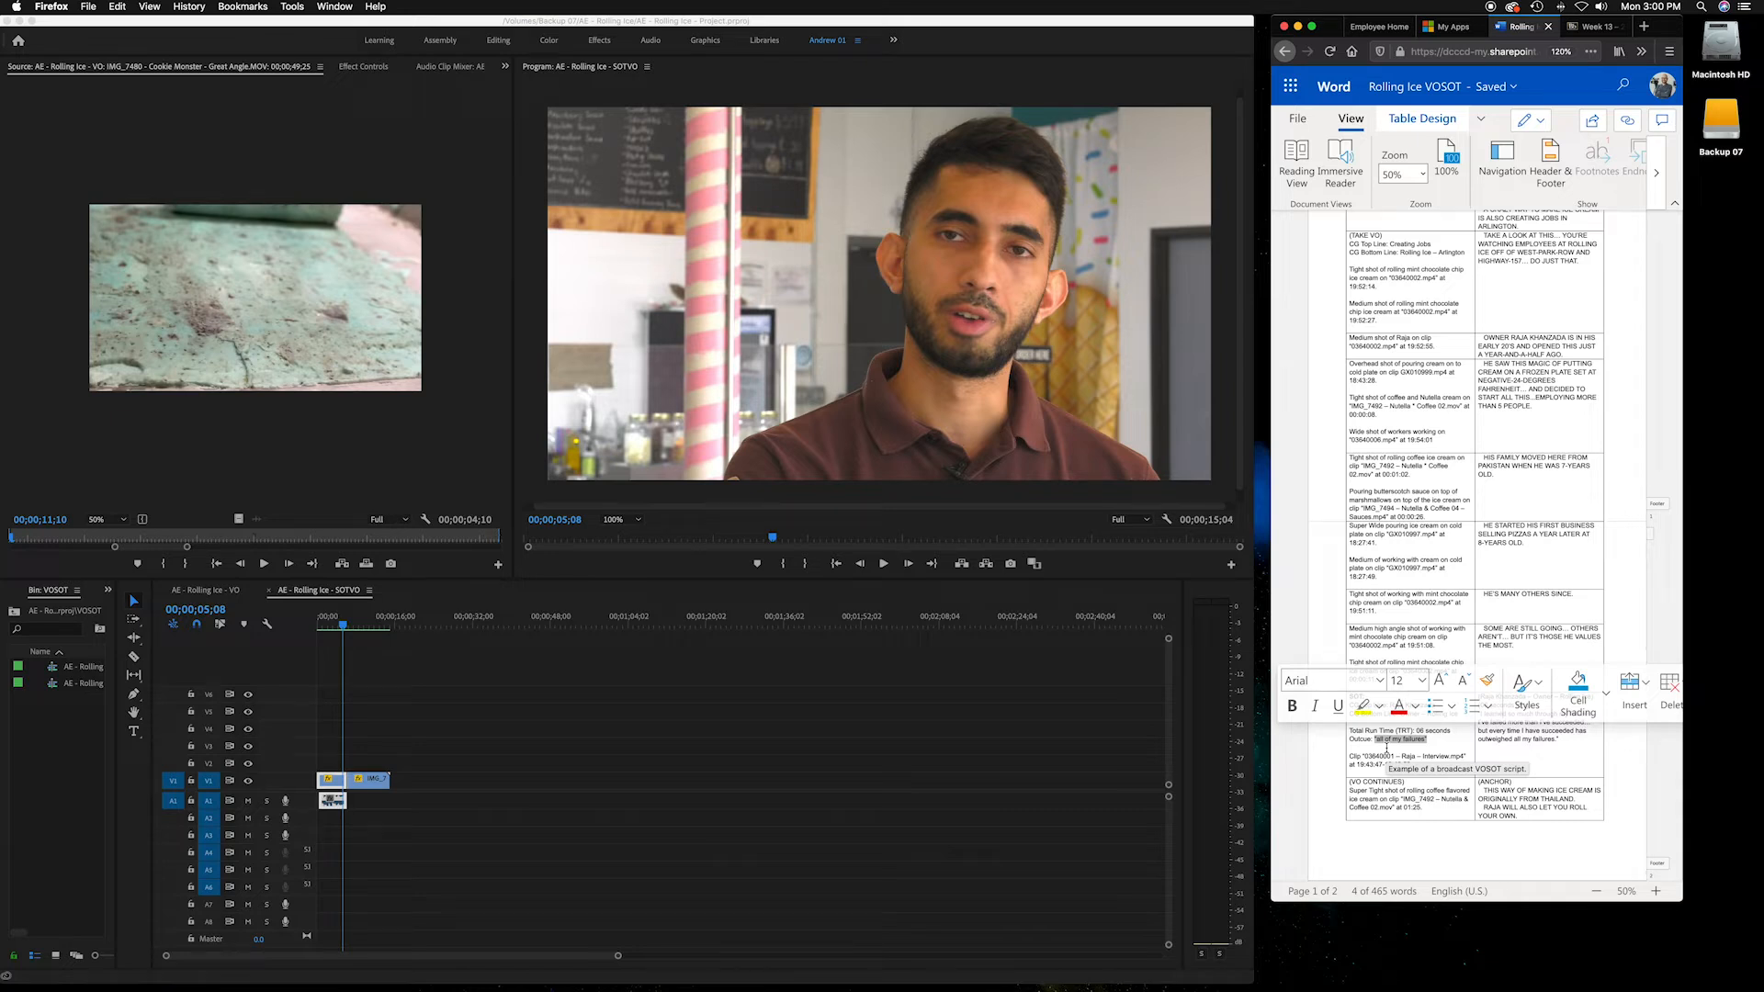
{"action": "left_click", "coordinate": [1386, 749]}
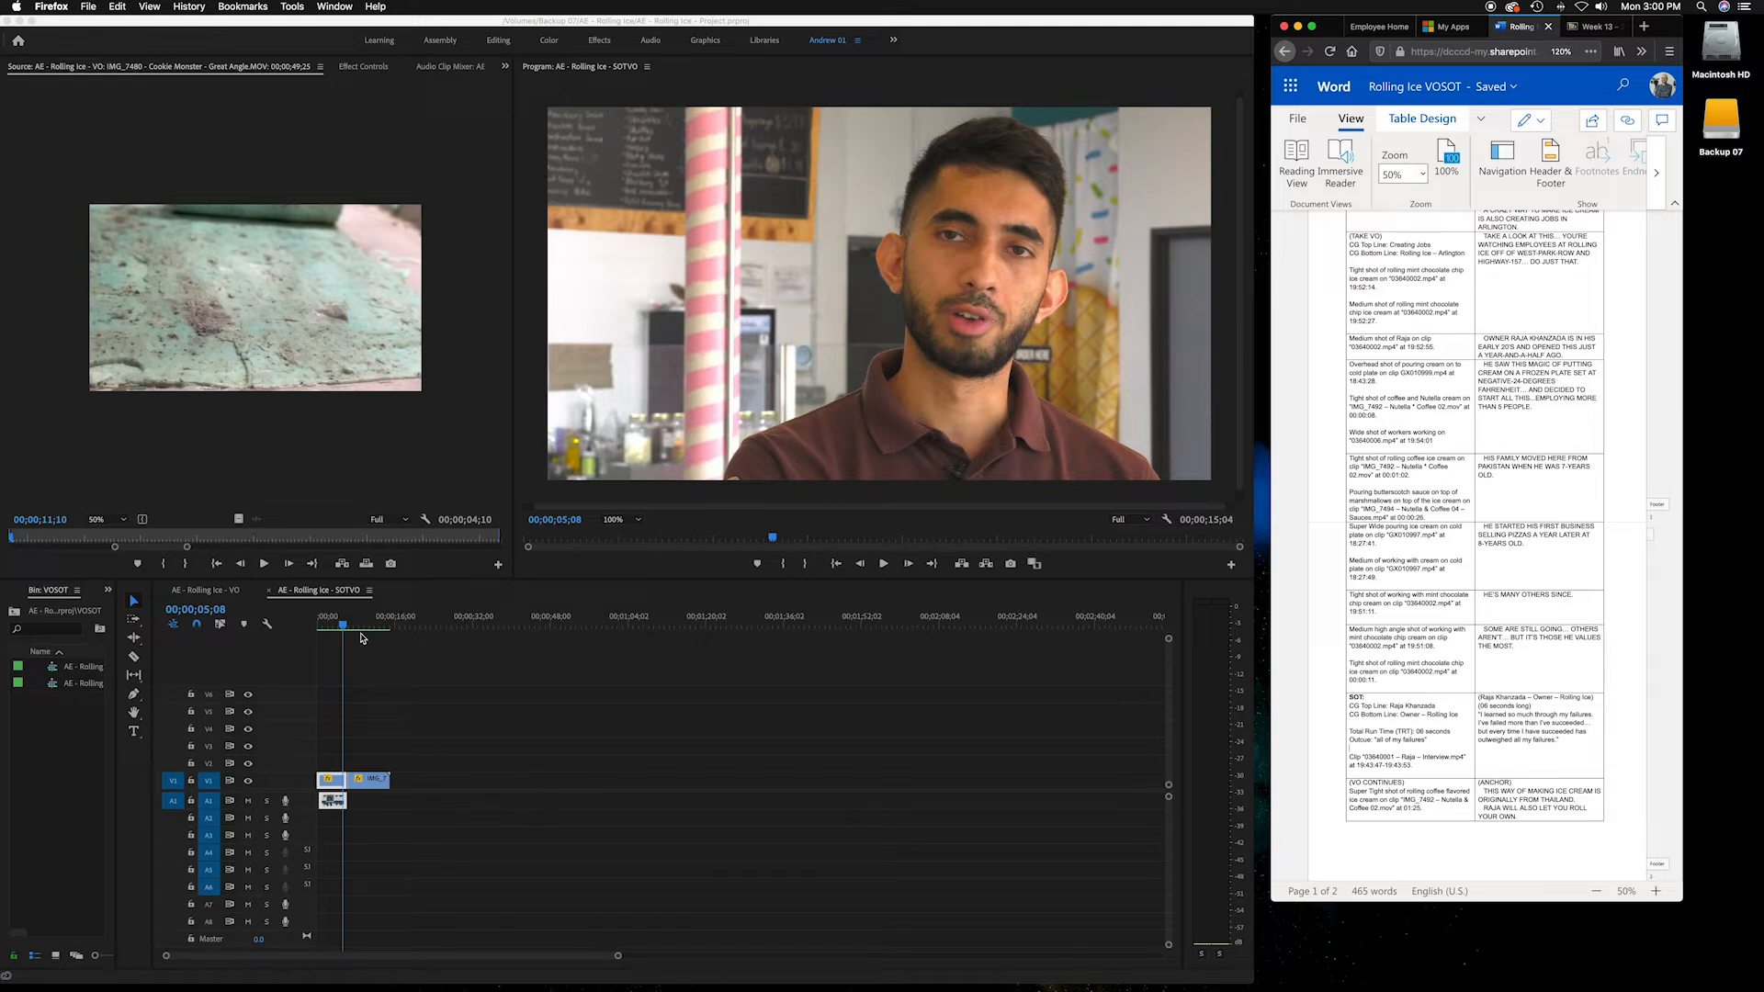
{"action": "left_click", "coordinate": [345, 629]}
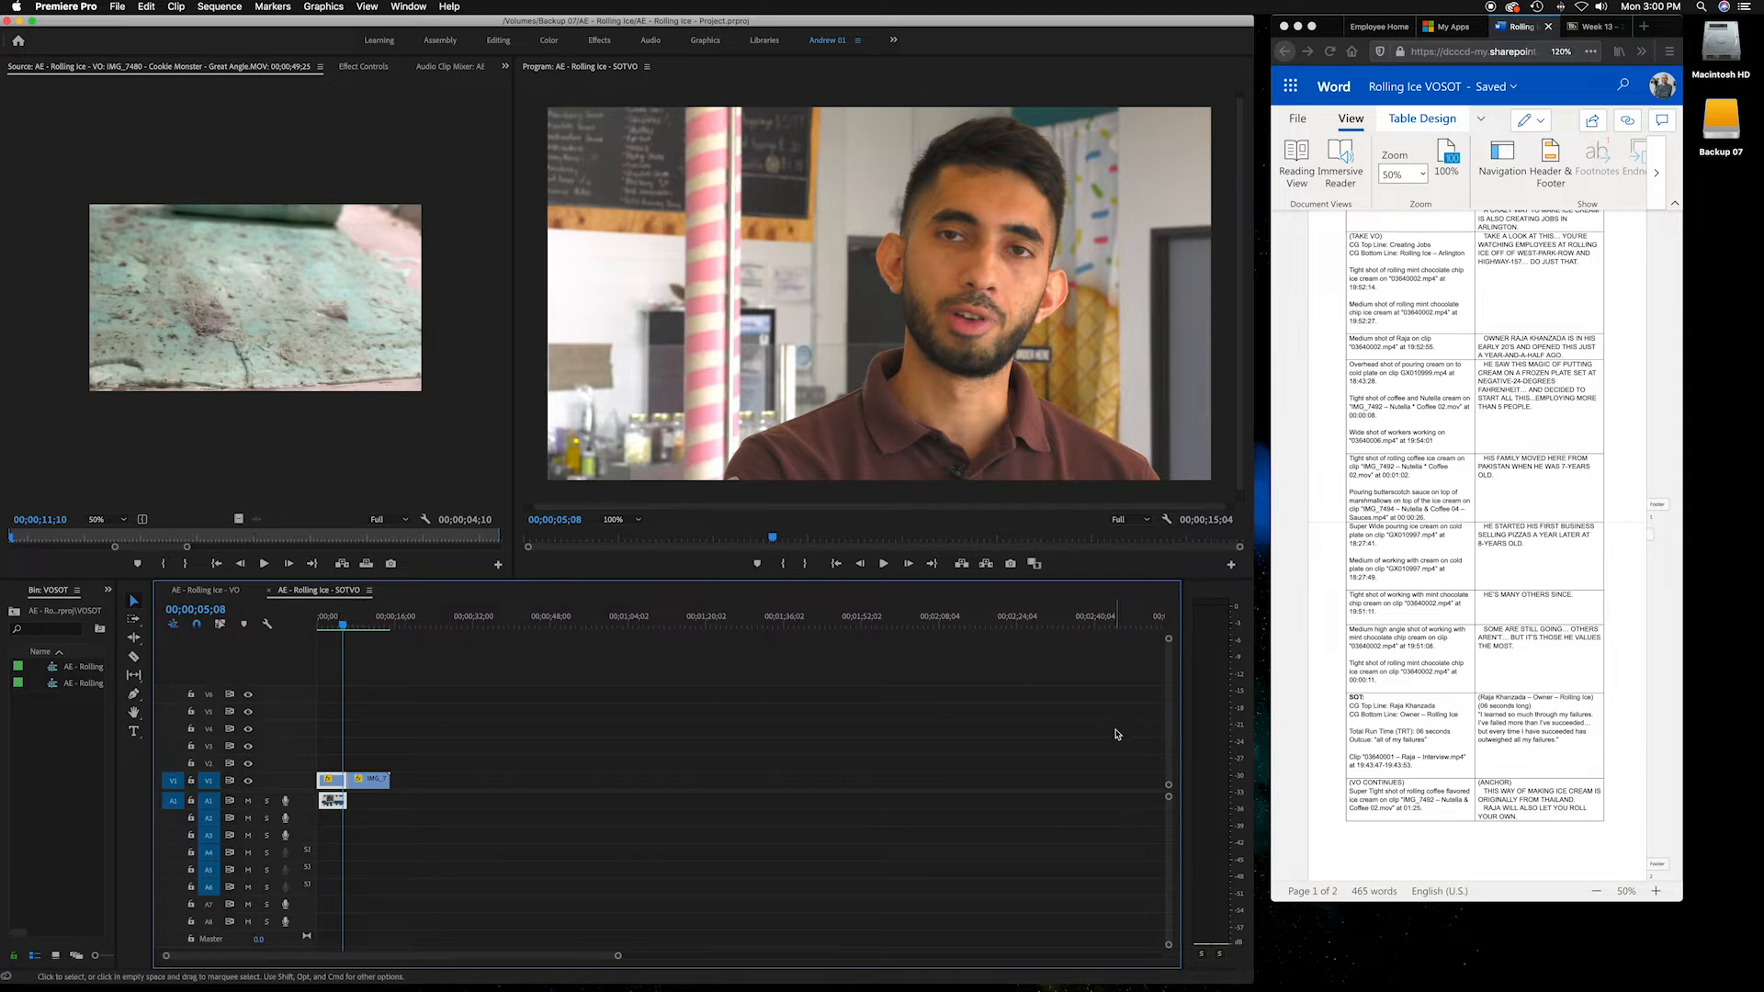
Select the SOT clip lines and the (VO CONTINUES) row in the script while scrubbing the opening seconds of the SOTVO sequence
{"action": "left_click", "coordinate": [1522, 780]}
{"action": "left_click_drag", "start_coordinate": [1484, 791], "coordinate": [1598, 816]}
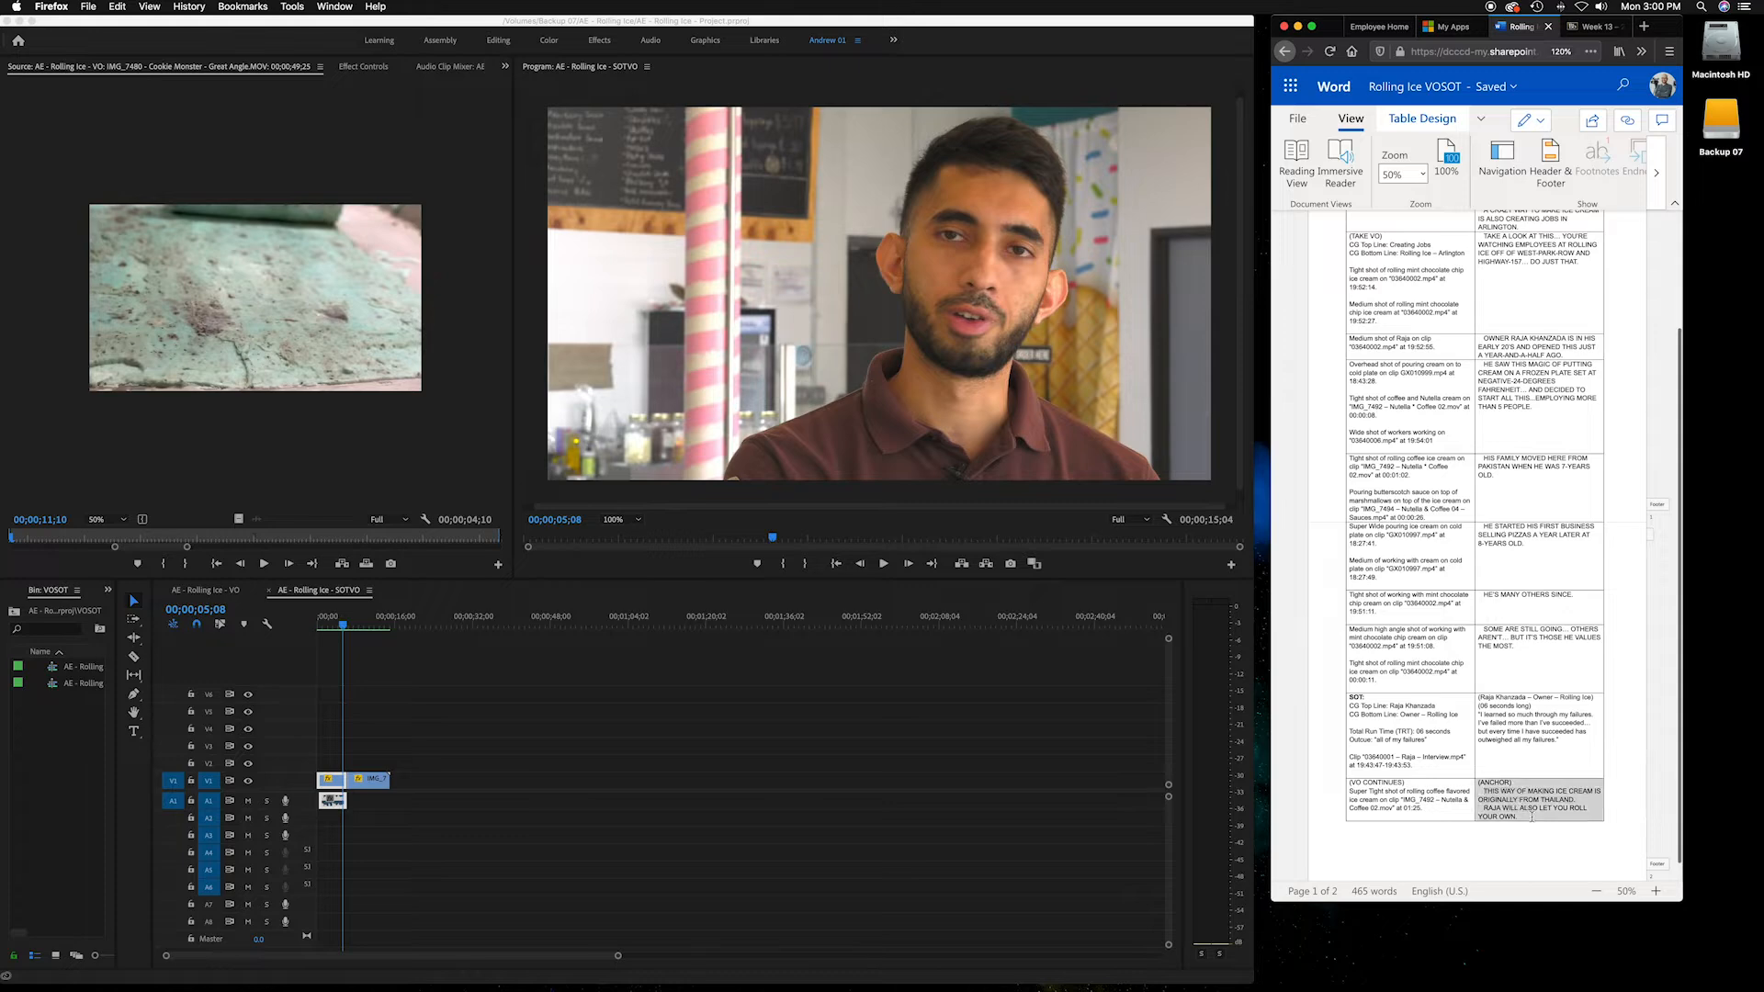
{"action": "left_click", "coordinate": [341, 626]}
{"action": "left_click", "coordinate": [355, 630]}
{"action": "left_click_drag", "start_coordinate": [356, 630], "coordinate": [371, 630]}
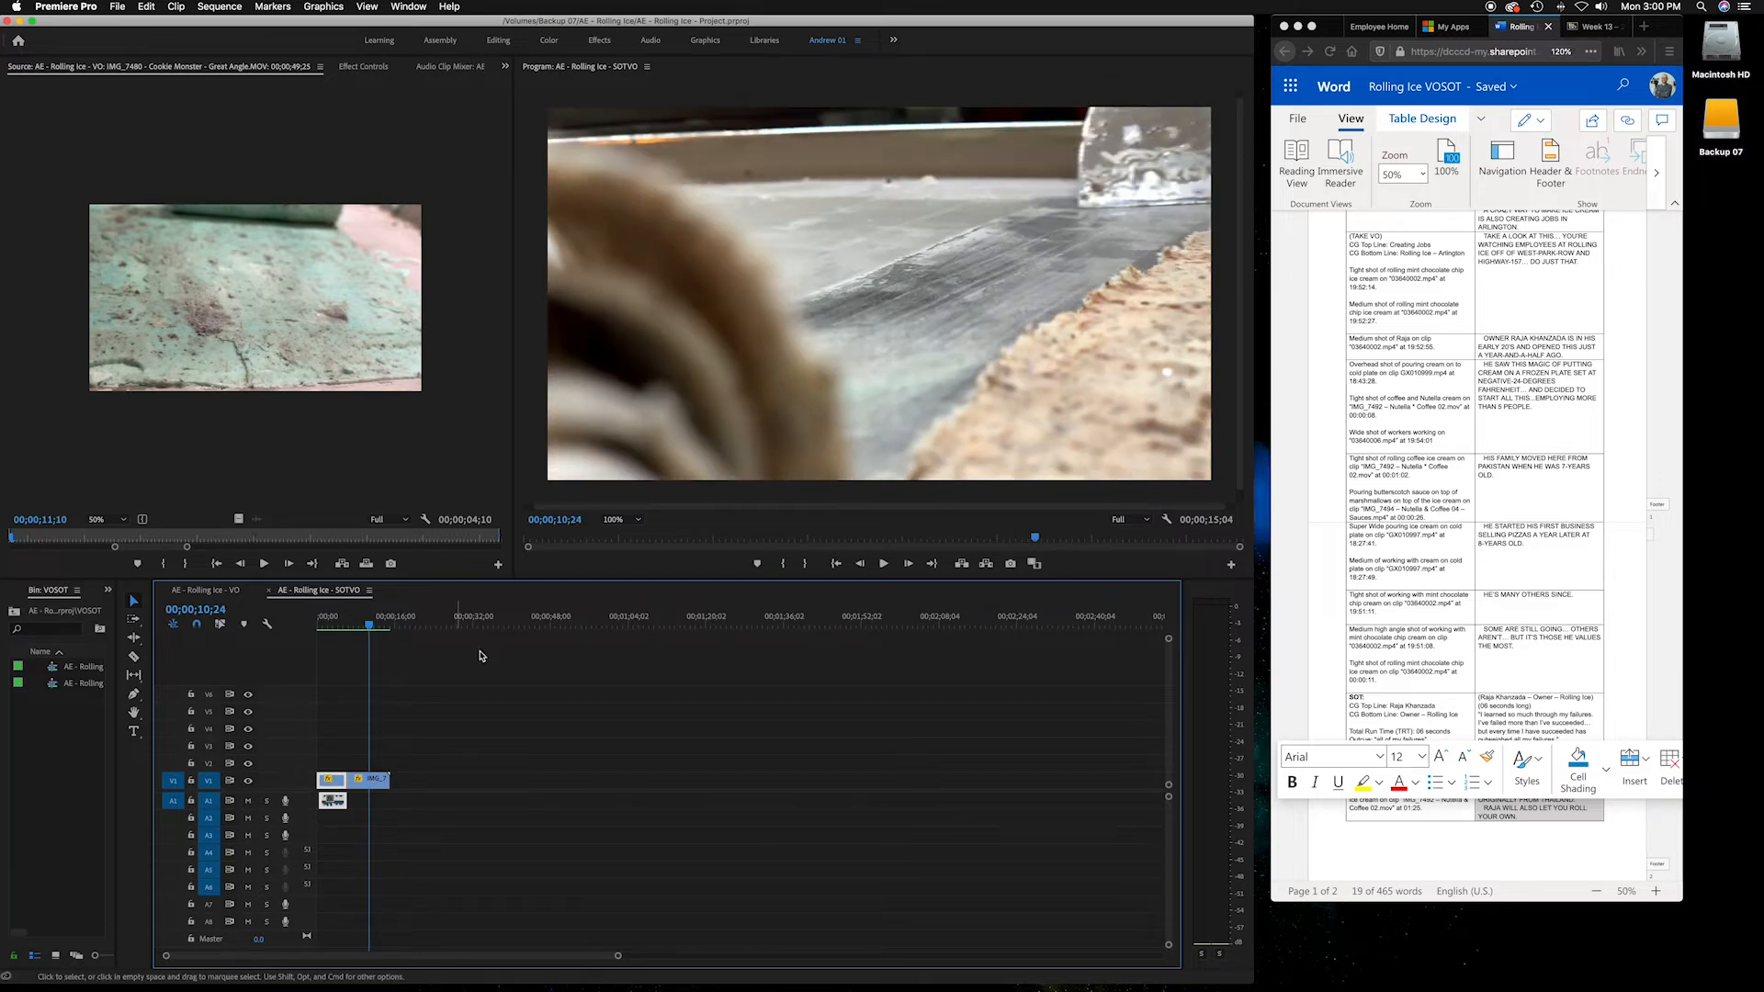
{"action": "left_click", "coordinate": [1291, 640]}
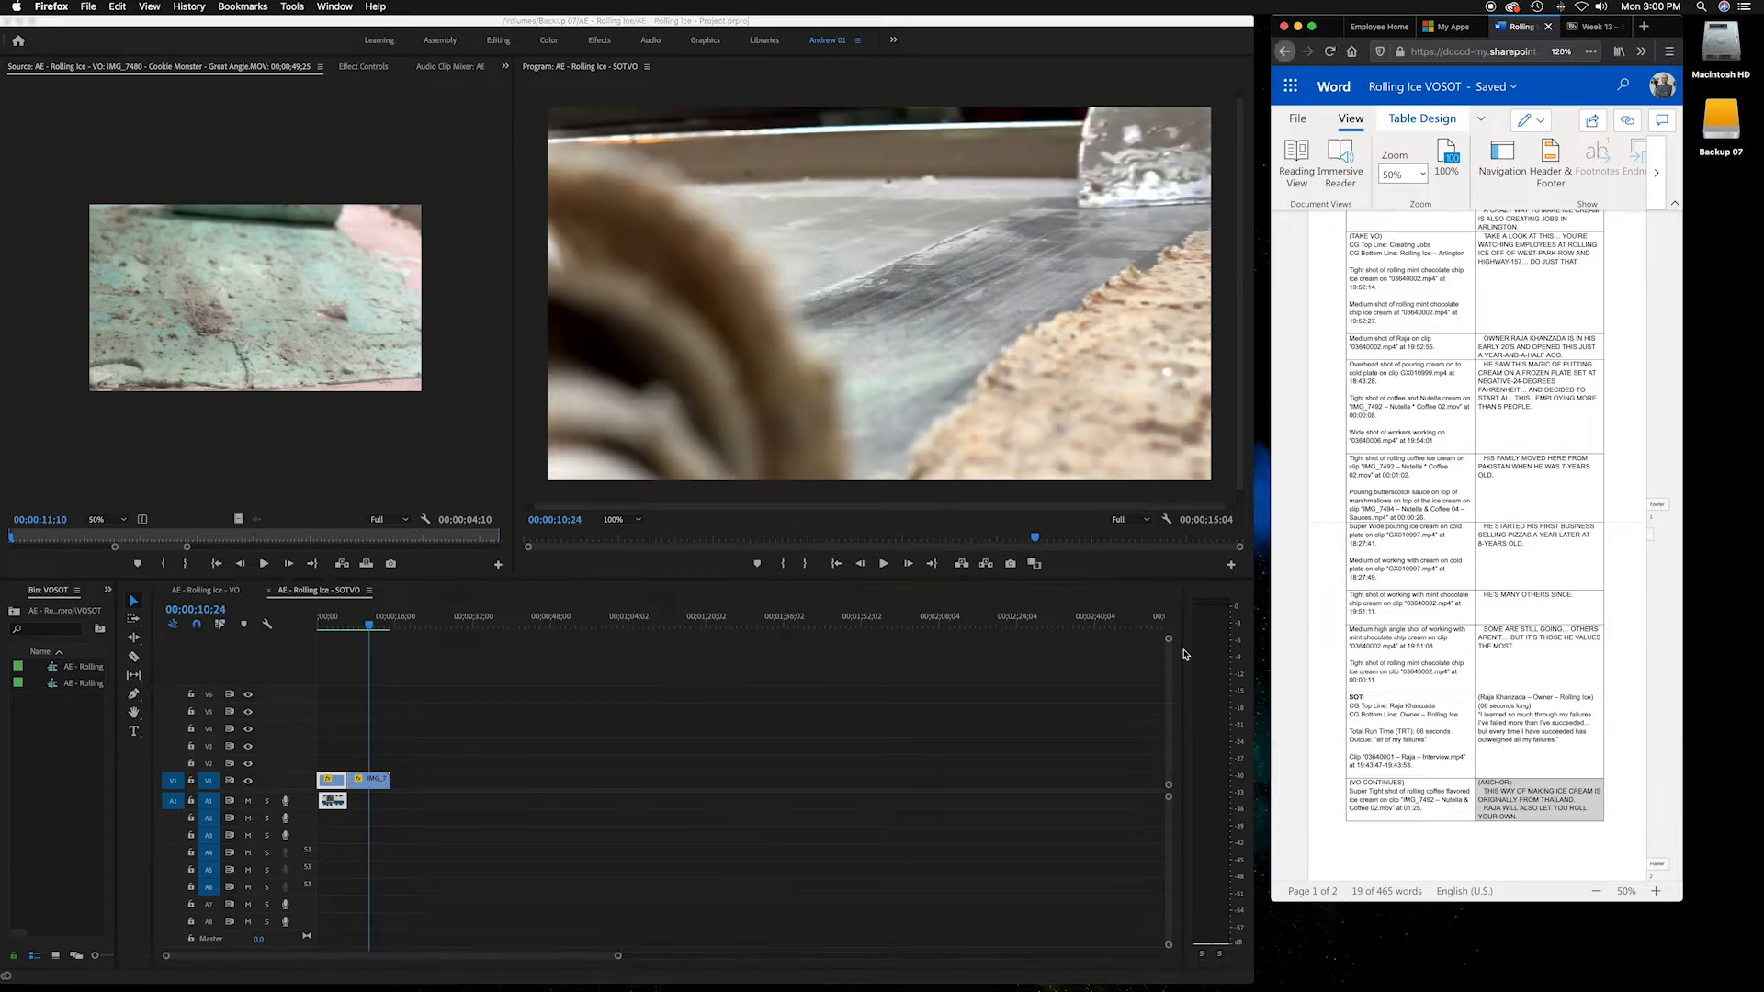
{"action": "left_click", "coordinate": [384, 628]}
{"action": "left_click", "coordinate": [374, 625]}
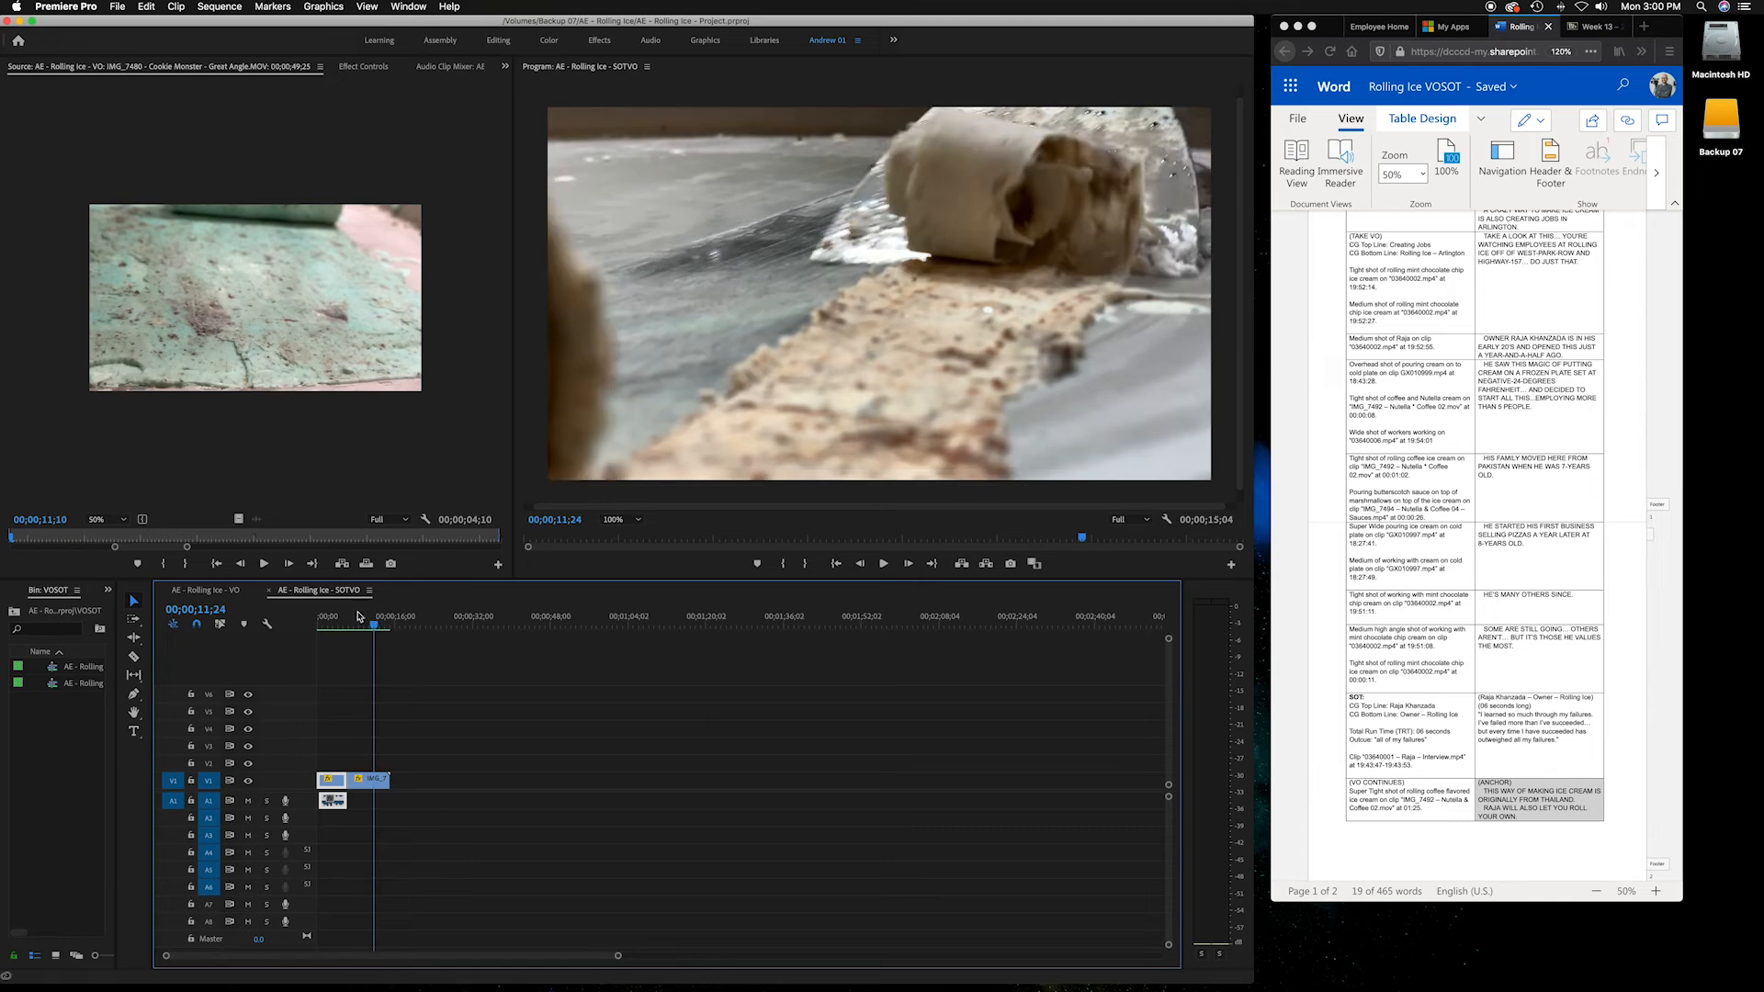
Switch to the VO sequence, scrub toward its end, and select the SOT soundbite lines in the script
{"action": "left_click", "coordinate": [246, 590]}
{"action": "mouse_move", "coordinate": [780, 624]}
{"action": "left_mouse_down"}
{"action": "mouse_move", "coordinate": [799, 624]}
{"action": "mouse_move", "coordinate": [760, 624]}
{"action": "mouse_move", "coordinate": [819, 623]}
{"action": "mouse_move", "coordinate": [803, 622]}
{"action": "left_mouse_up"}
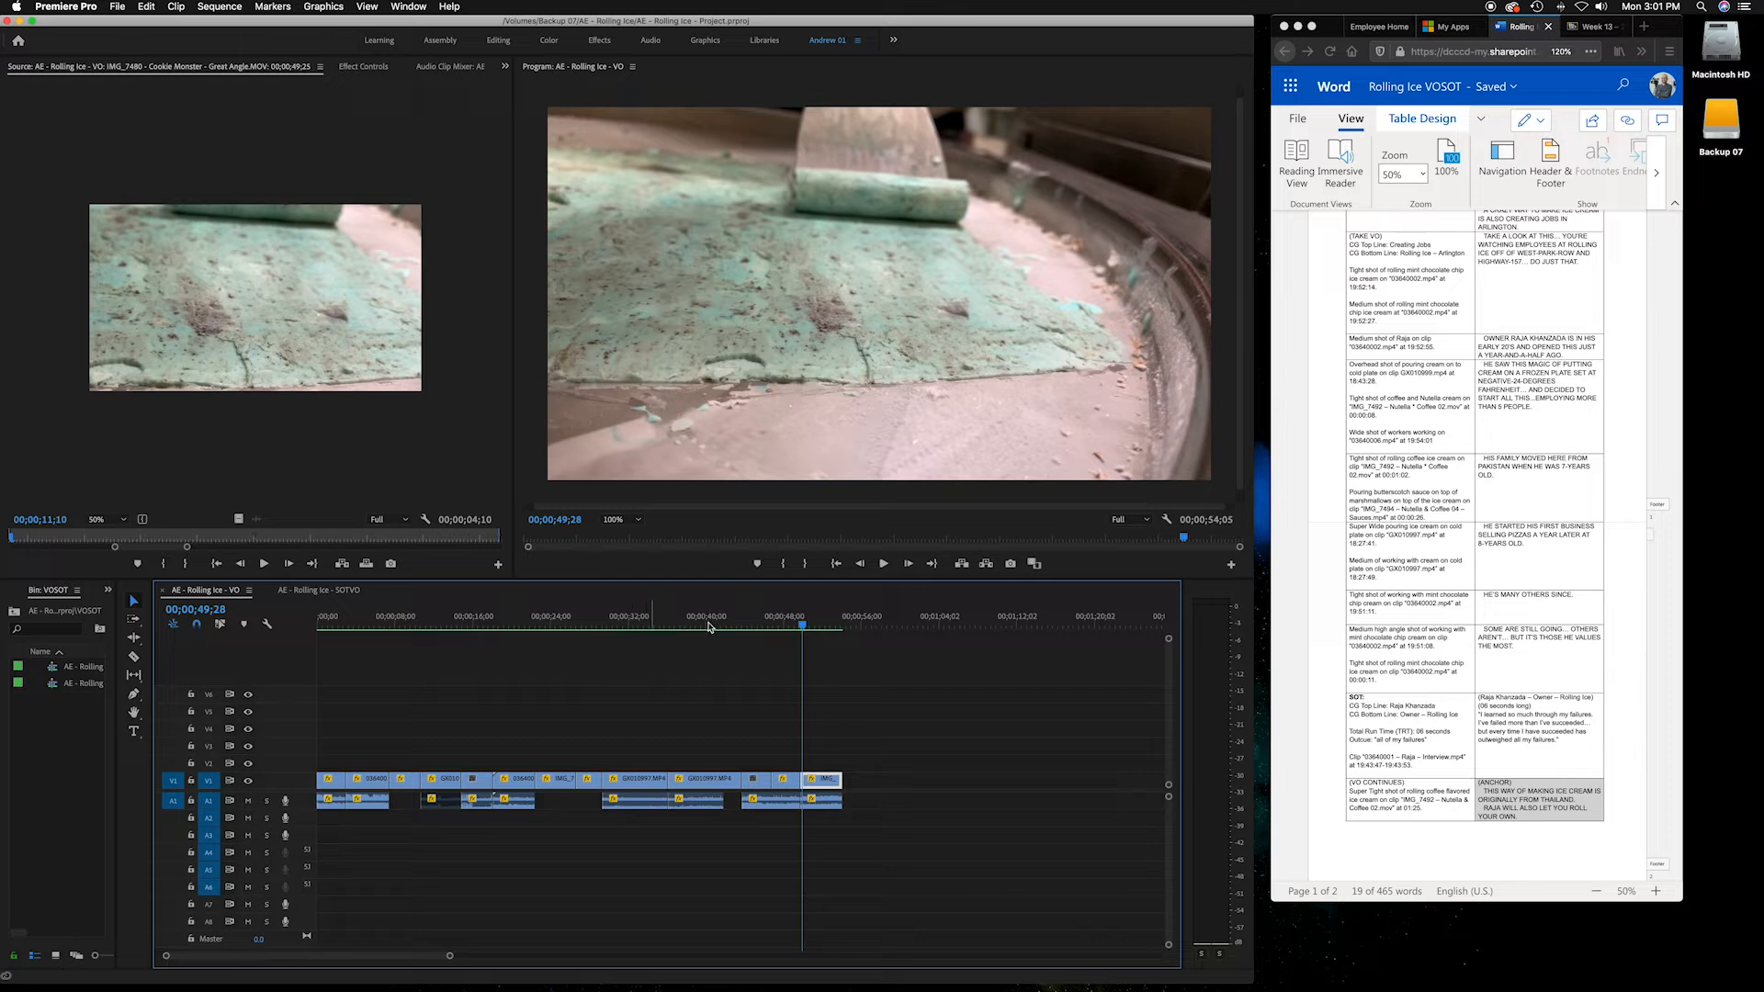
{"action": "left_click", "coordinate": [1431, 729]}
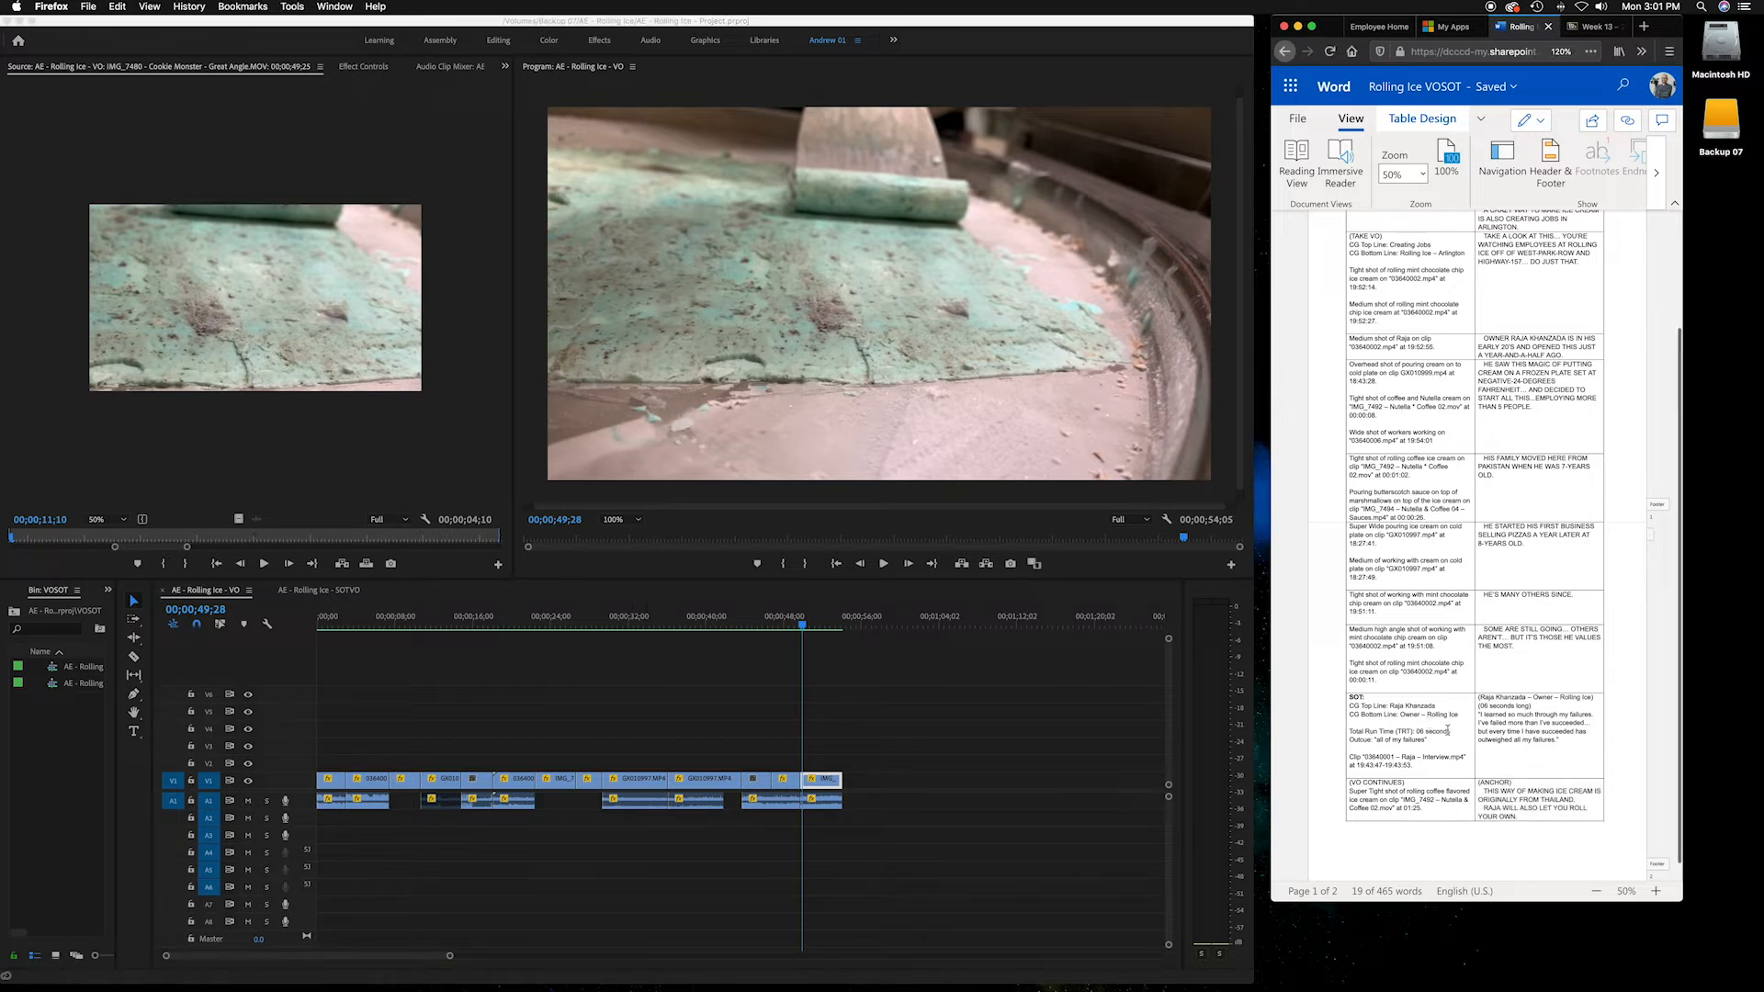
{"action": "left_click_drag", "start_coordinate": [1432, 740], "coordinate": [1378, 747]}
{"action": "left_click", "coordinate": [1506, 648]}
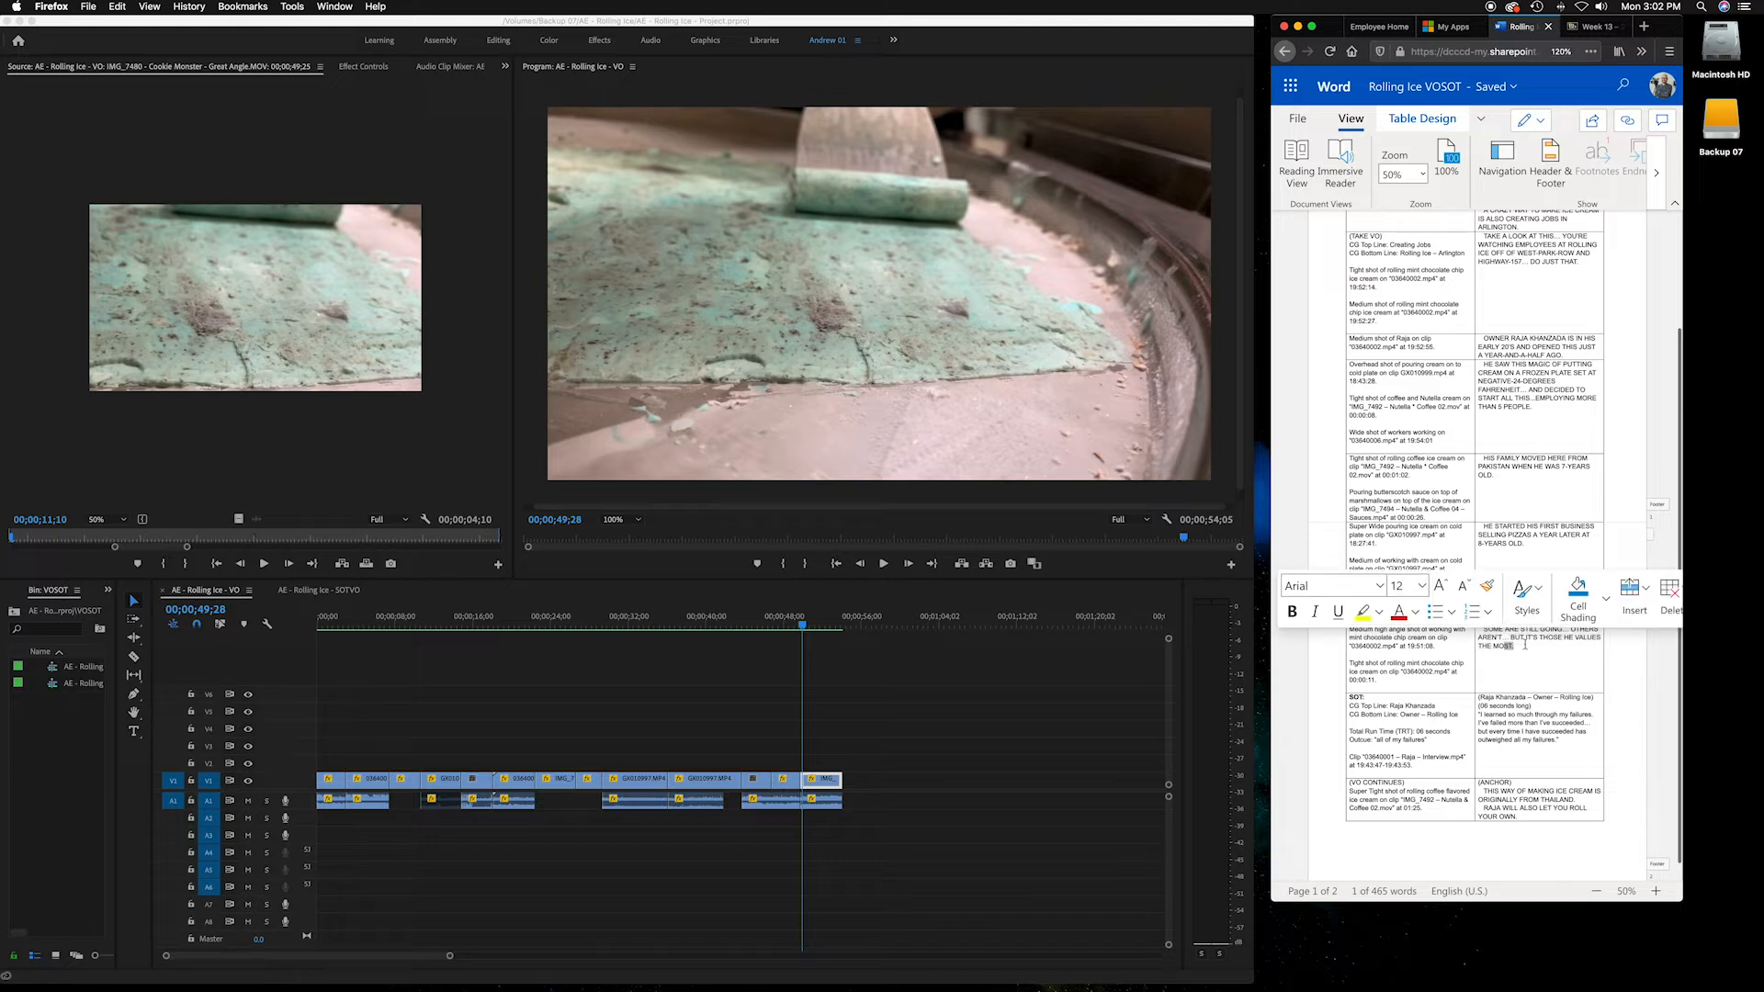
Select the SOT entry text in the script and scrub through the VO sequence to its final clip
{"action": "left_click", "coordinate": [1531, 647]}
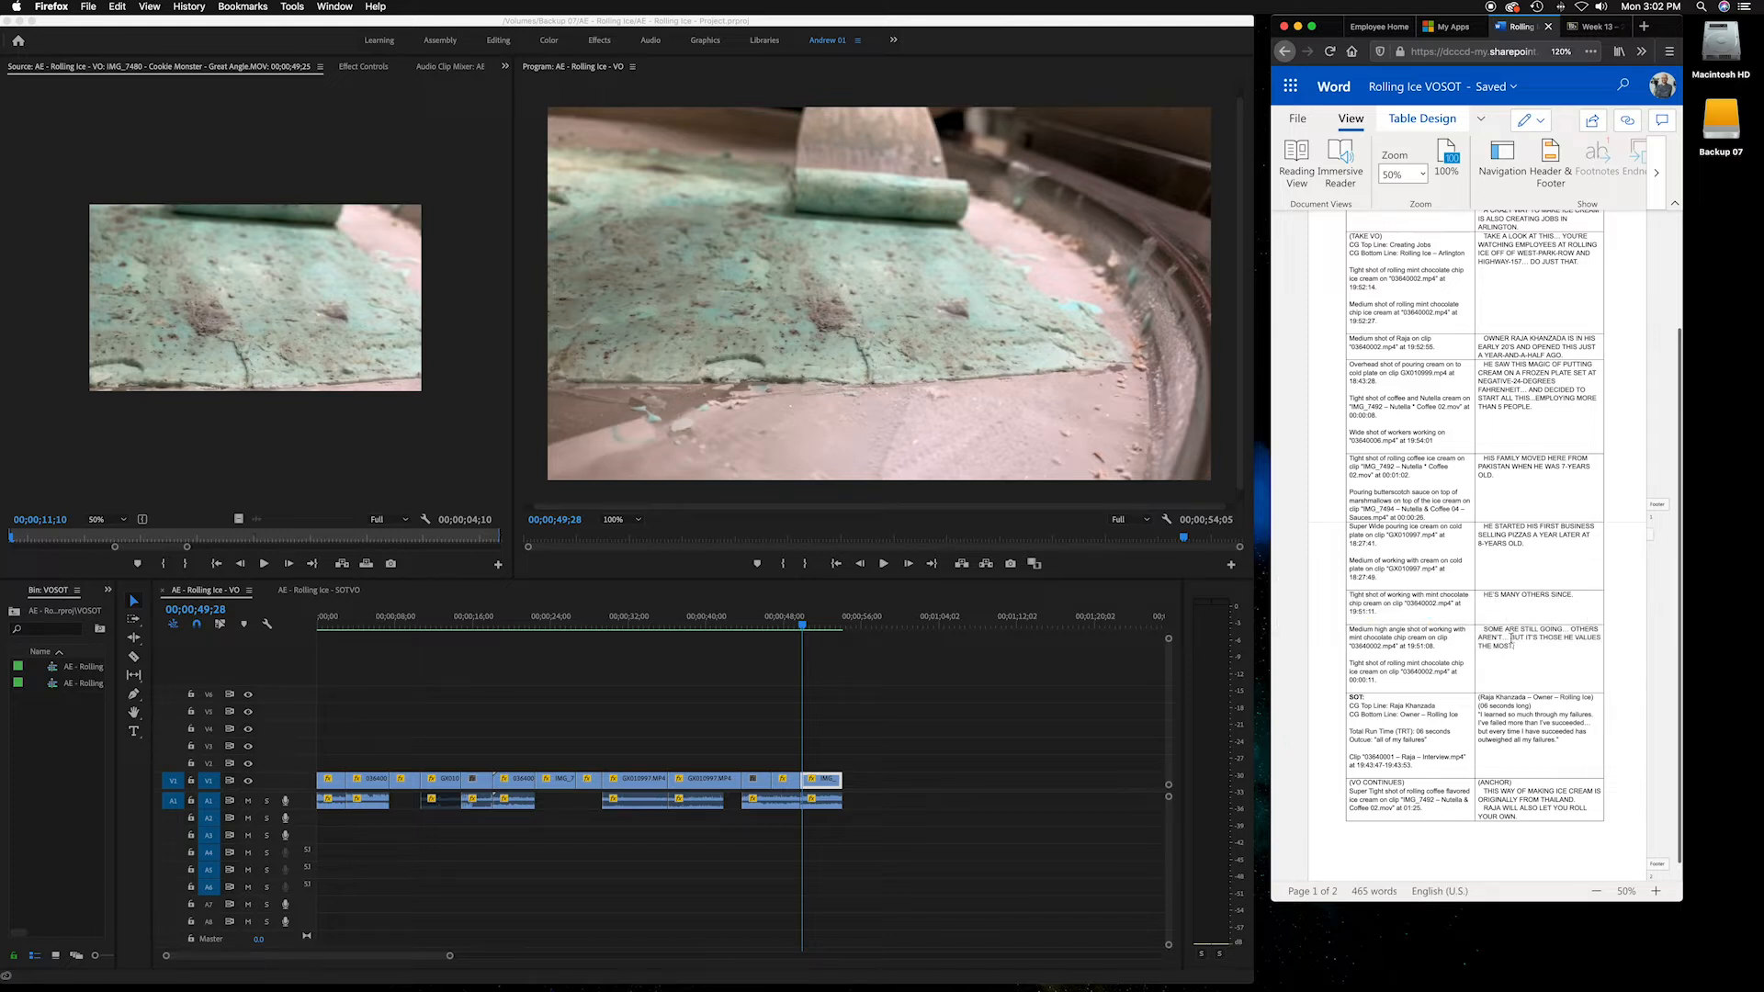
{"action": "triple_click", "coordinate": [1565, 654]}
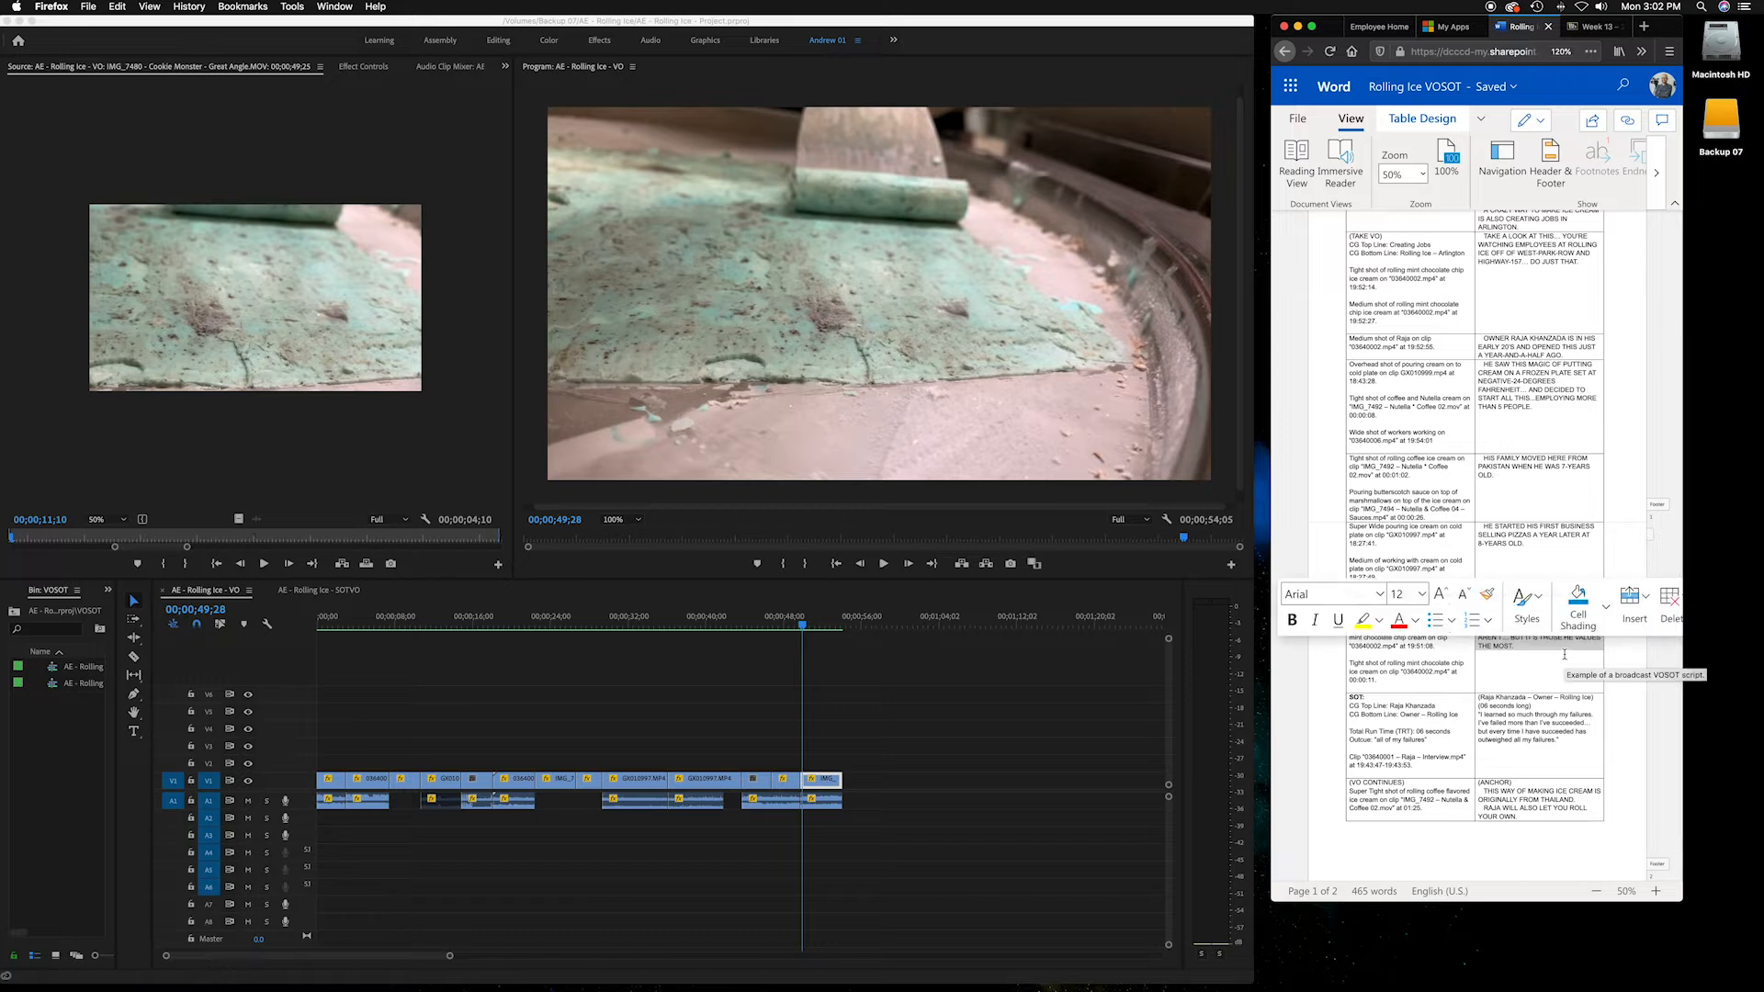
{"action": "left_click", "coordinate": [1557, 664]}
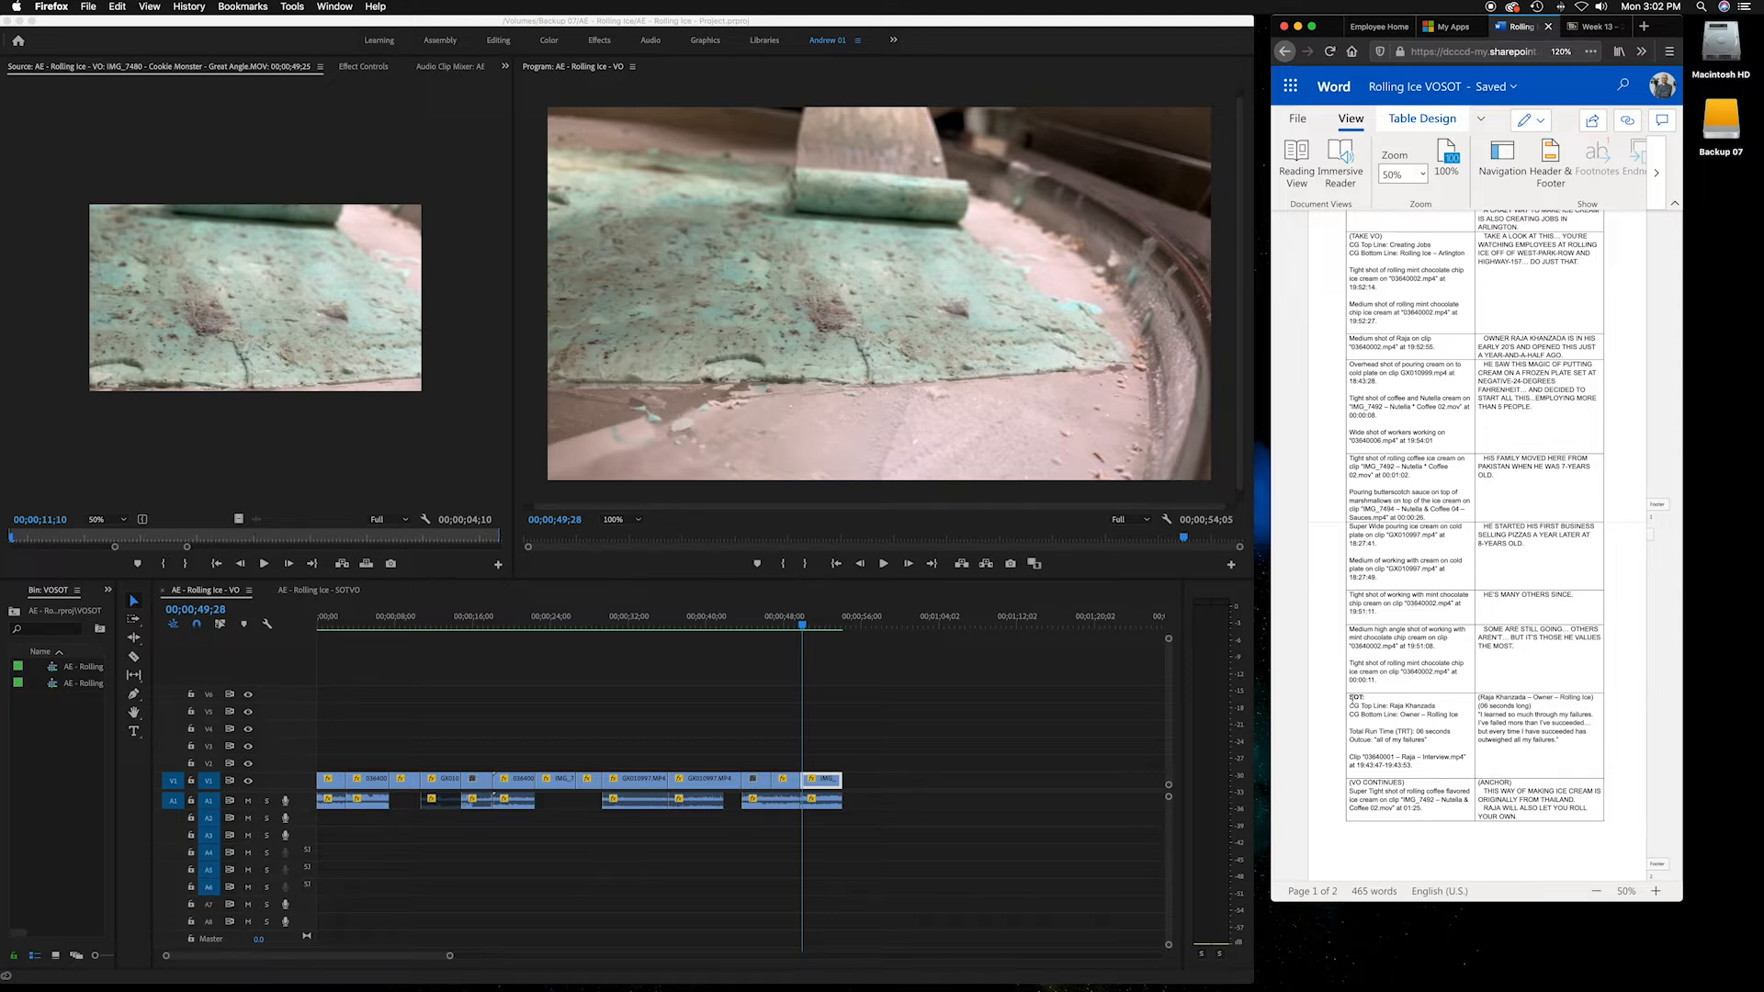
{"action": "left_click_drag", "start_coordinate": [1349, 699], "coordinate": [1435, 766]}
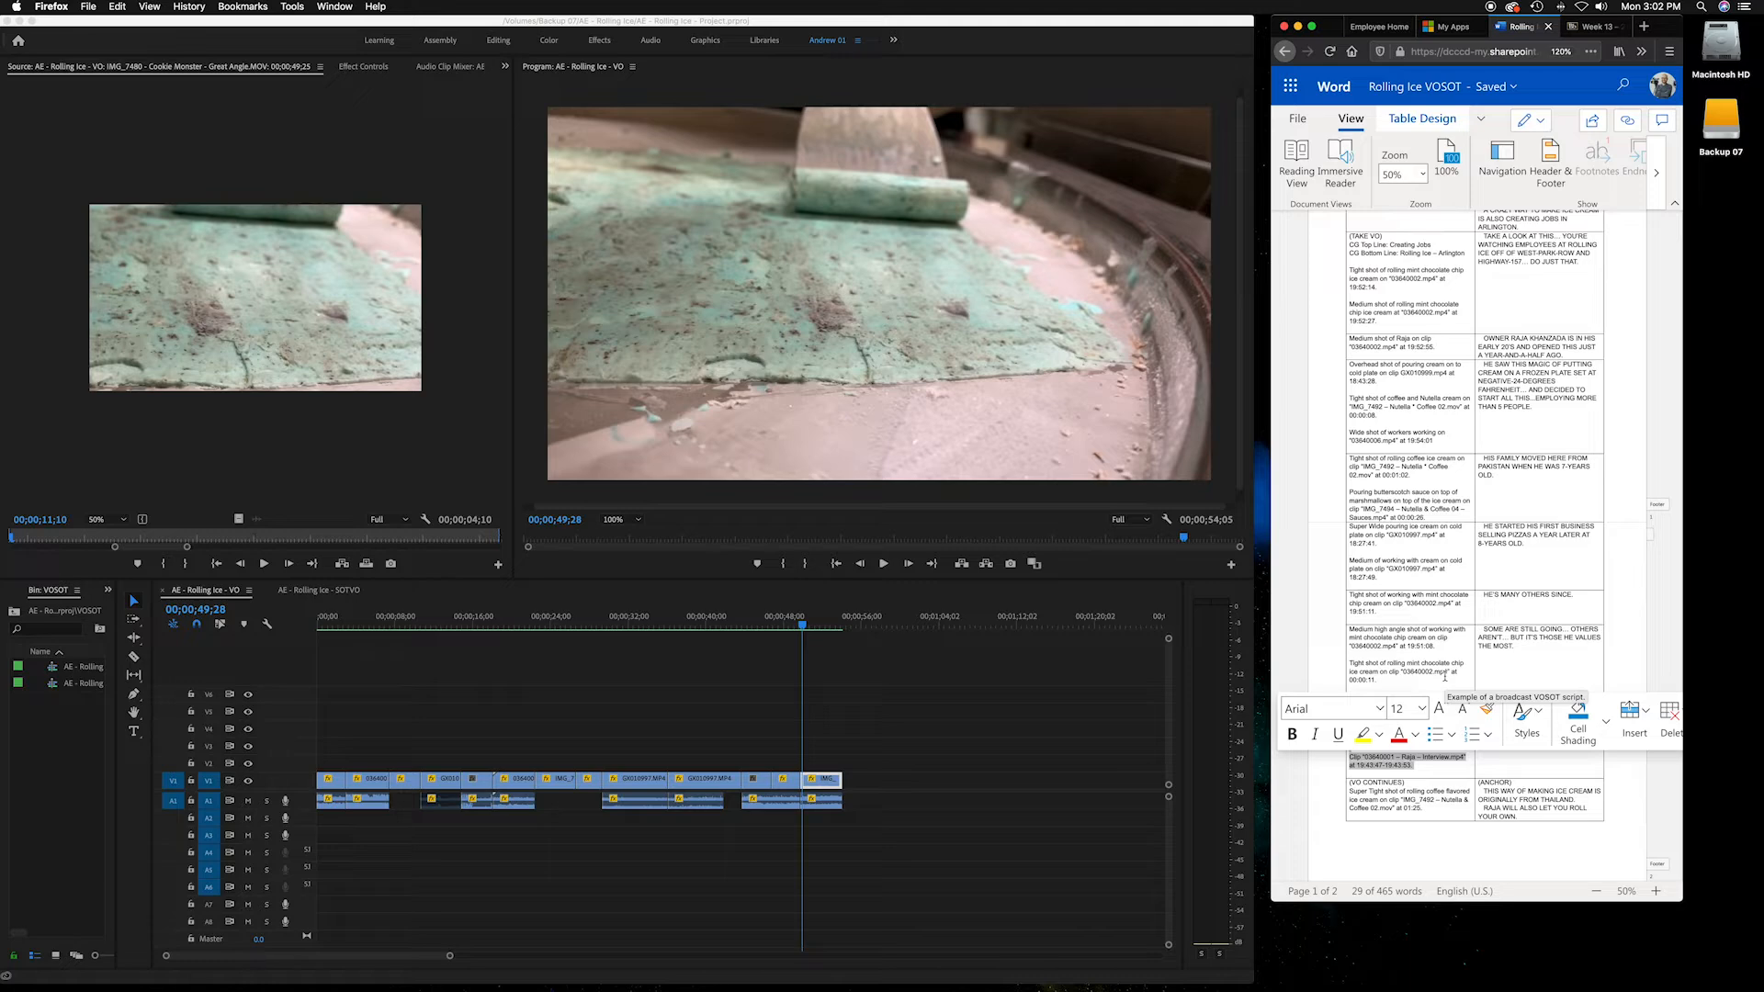
{"action": "left_click", "coordinate": [1446, 675]}
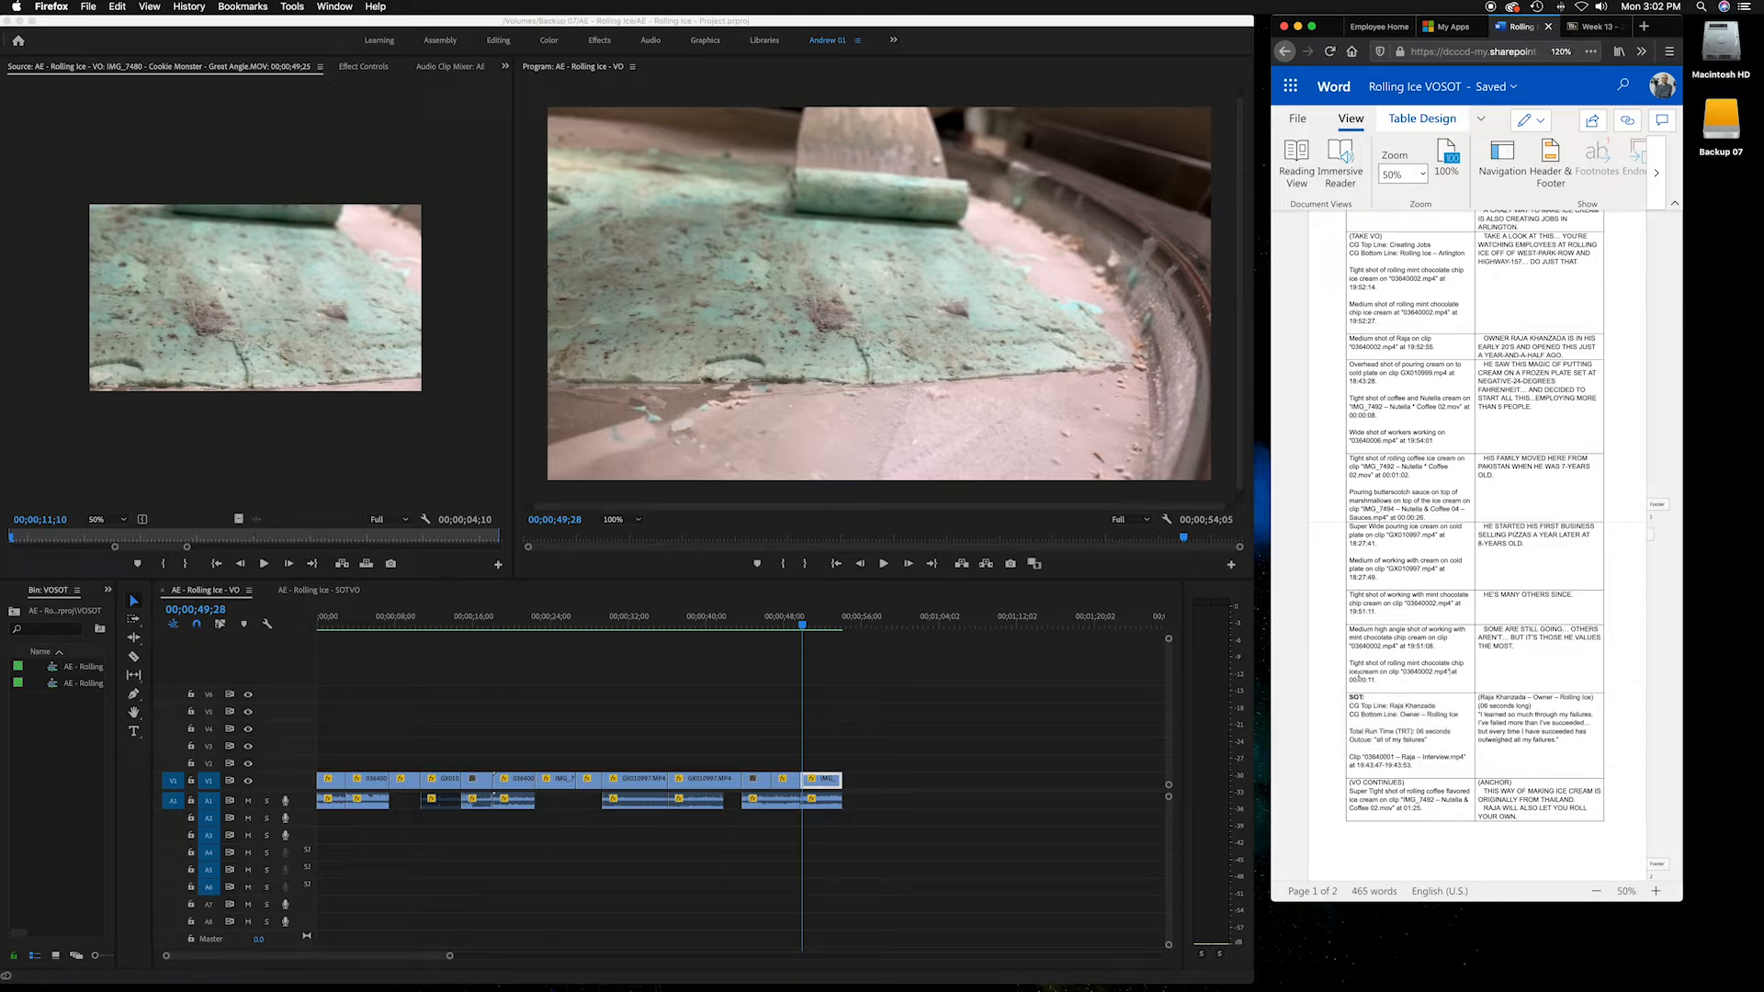
{"action": "left_click", "coordinate": [651, 628]}
{"action": "left_click", "coordinate": [631, 627]}
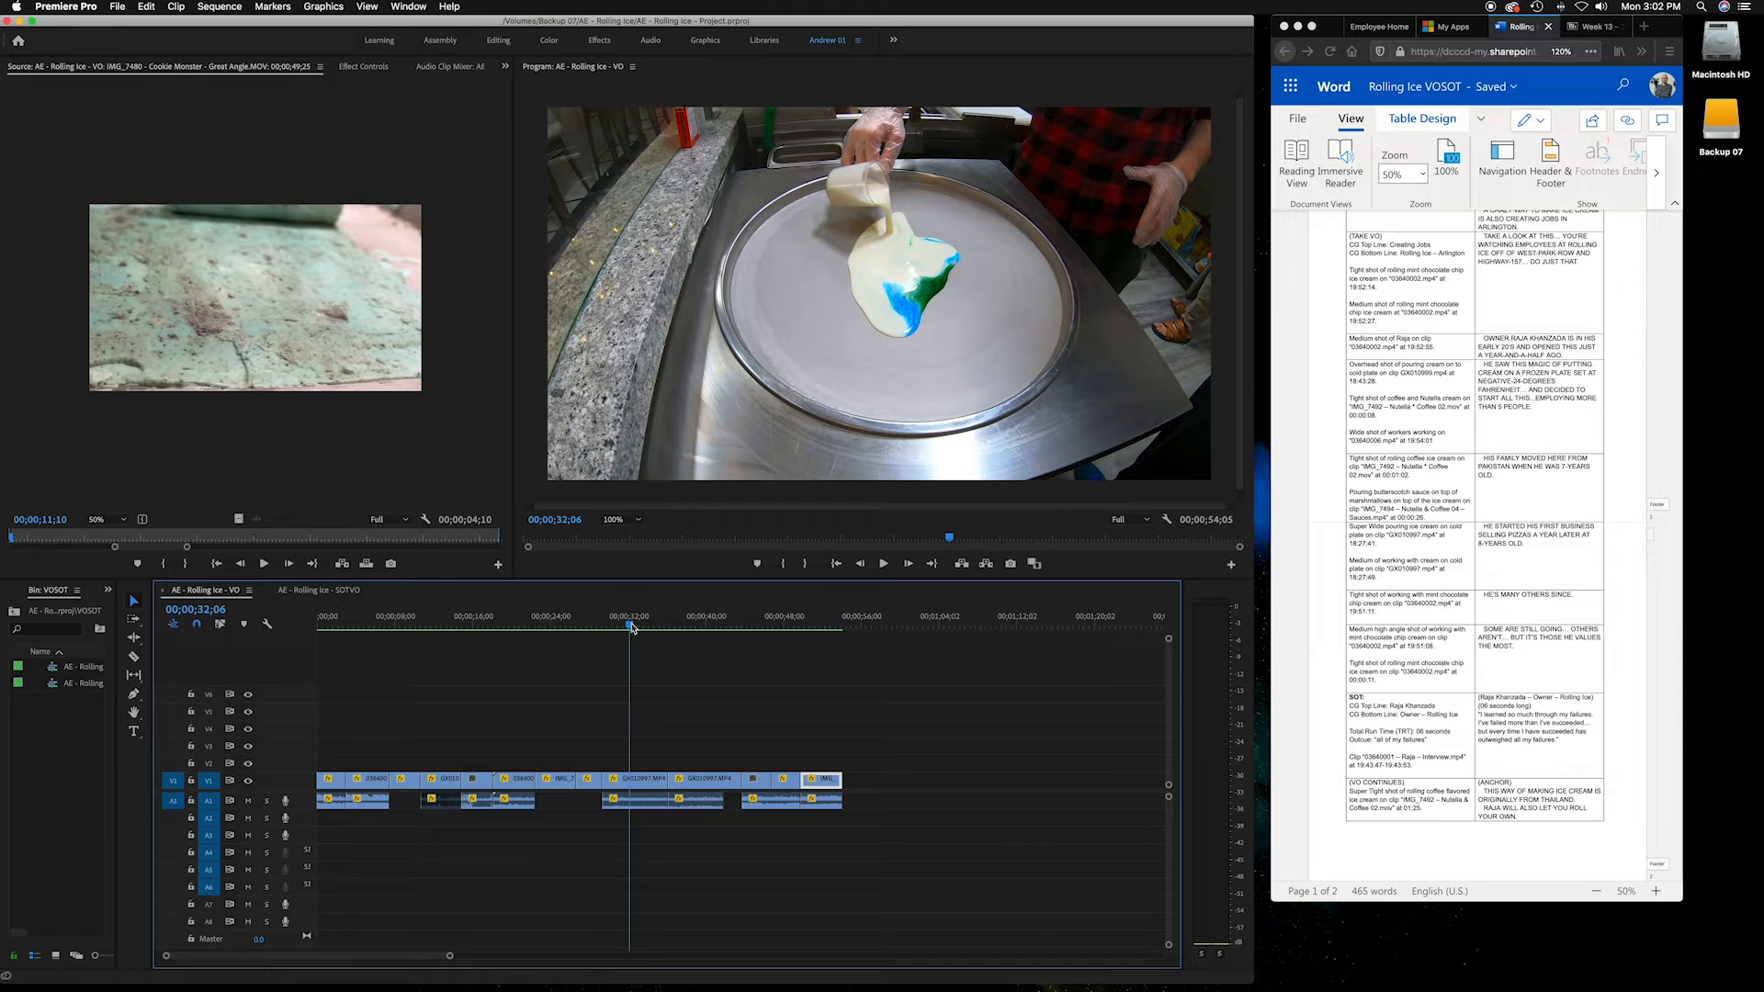
{"action": "left_click_drag", "start_coordinate": [631, 627], "coordinate": [845, 625]}
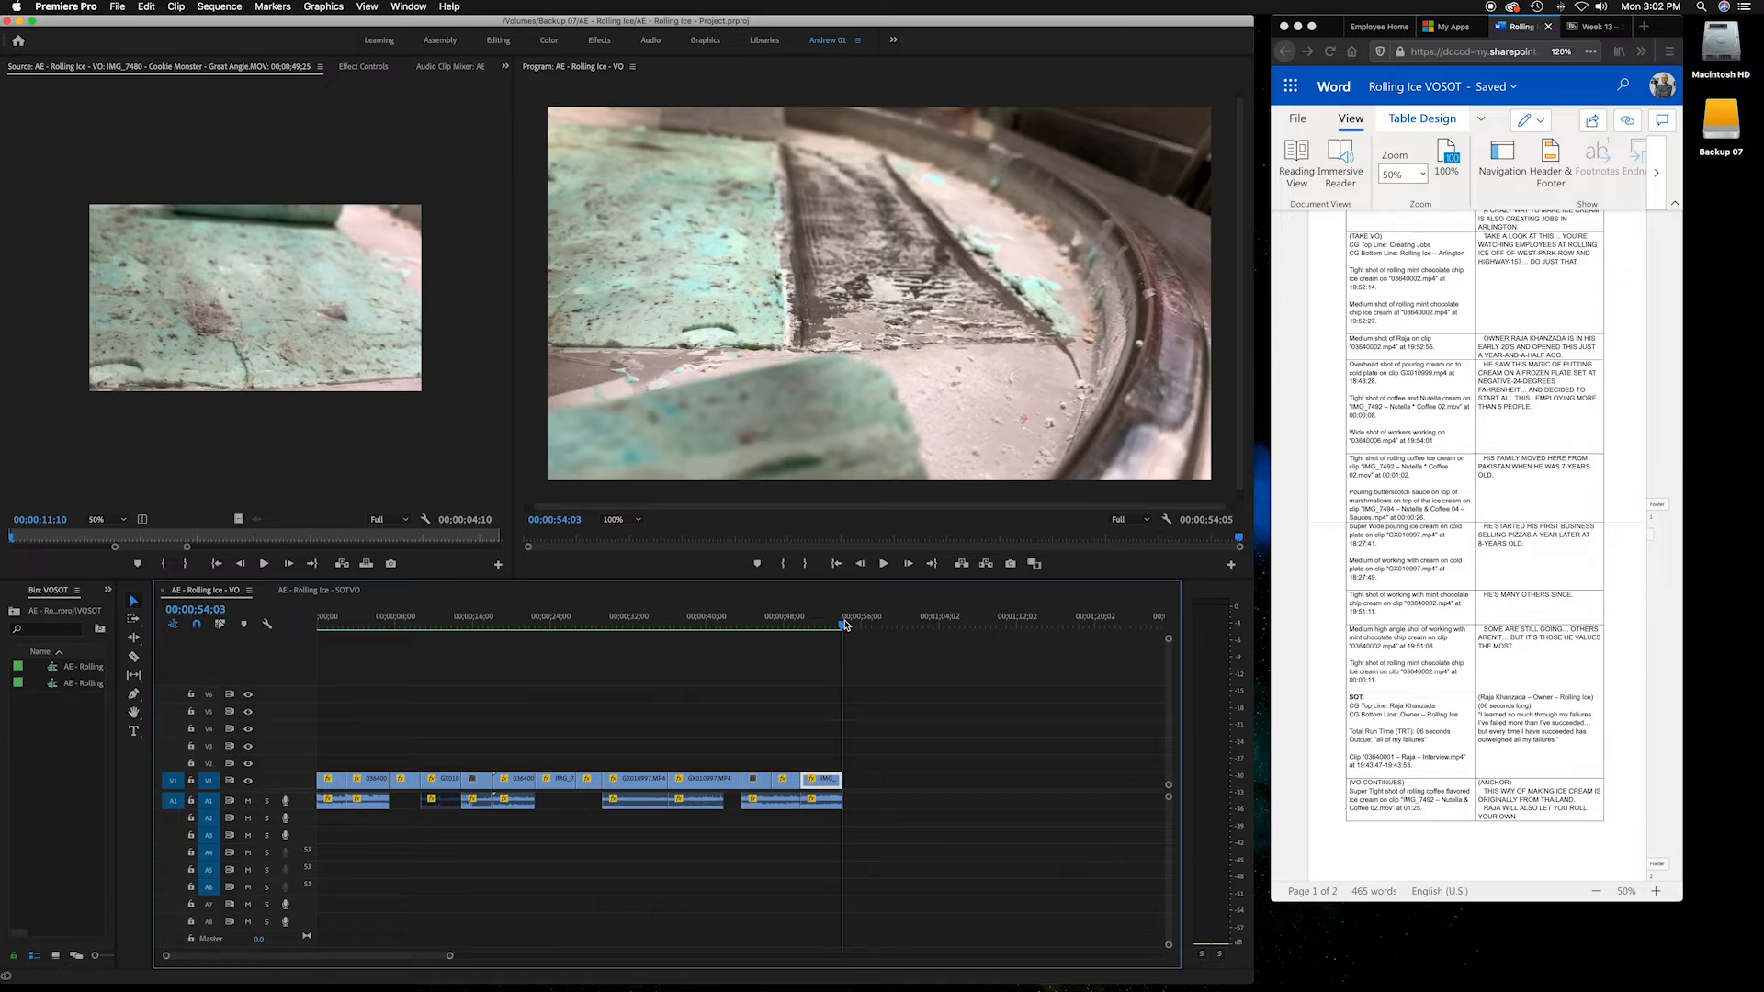
Highlight the SOT lines in the script, then switch to the SOTVO sequence and scrub its beginning
{"action": "left_click", "coordinate": [1406, 691]}
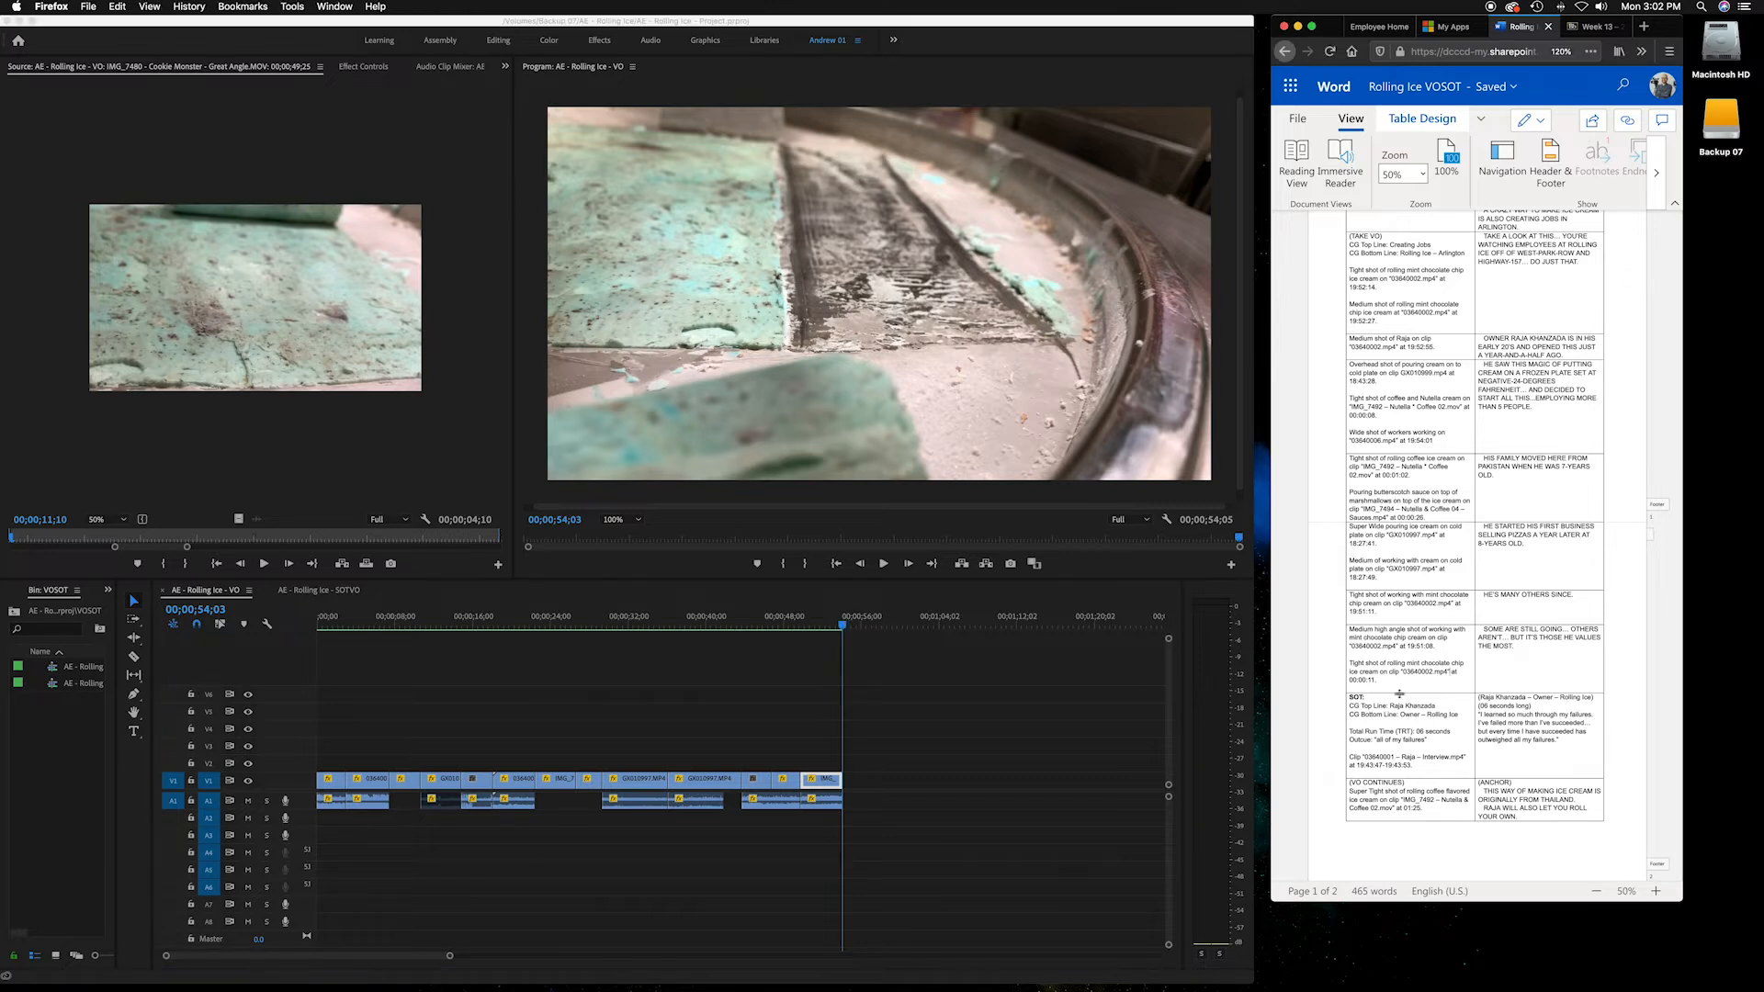
{"action": "left_click_drag", "start_coordinate": [1342, 699], "coordinate": [1453, 739]}
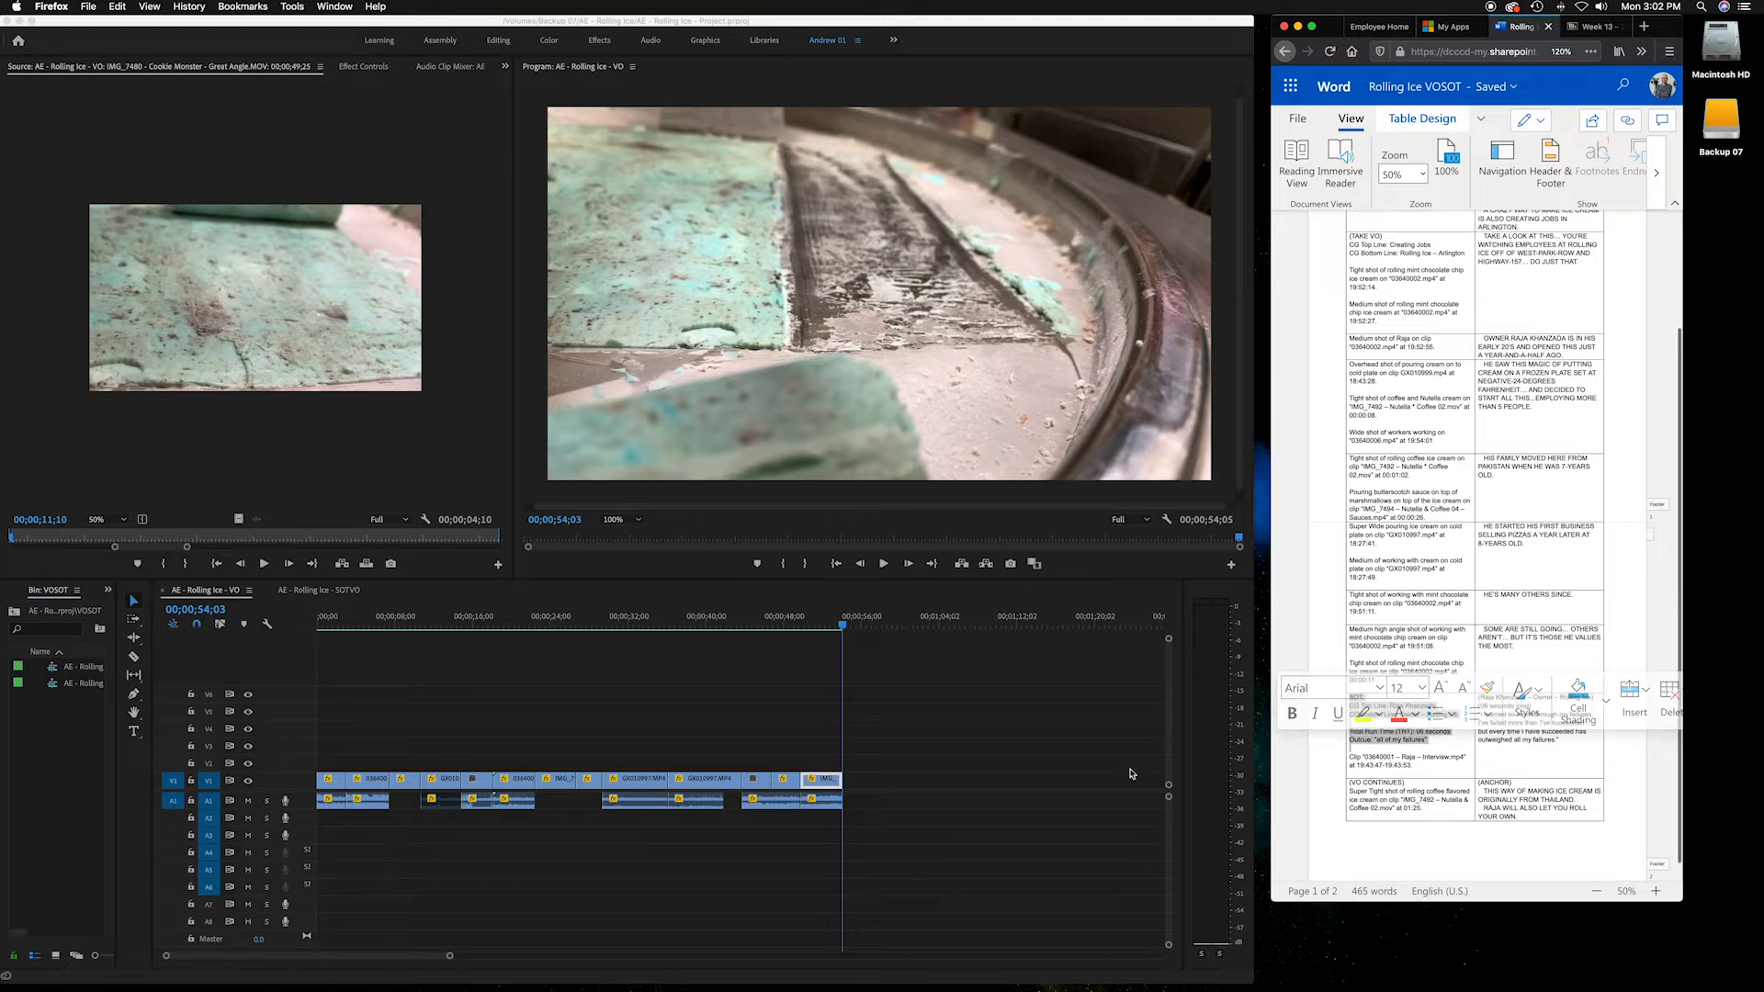
{"action": "left_click", "coordinate": [336, 594]}
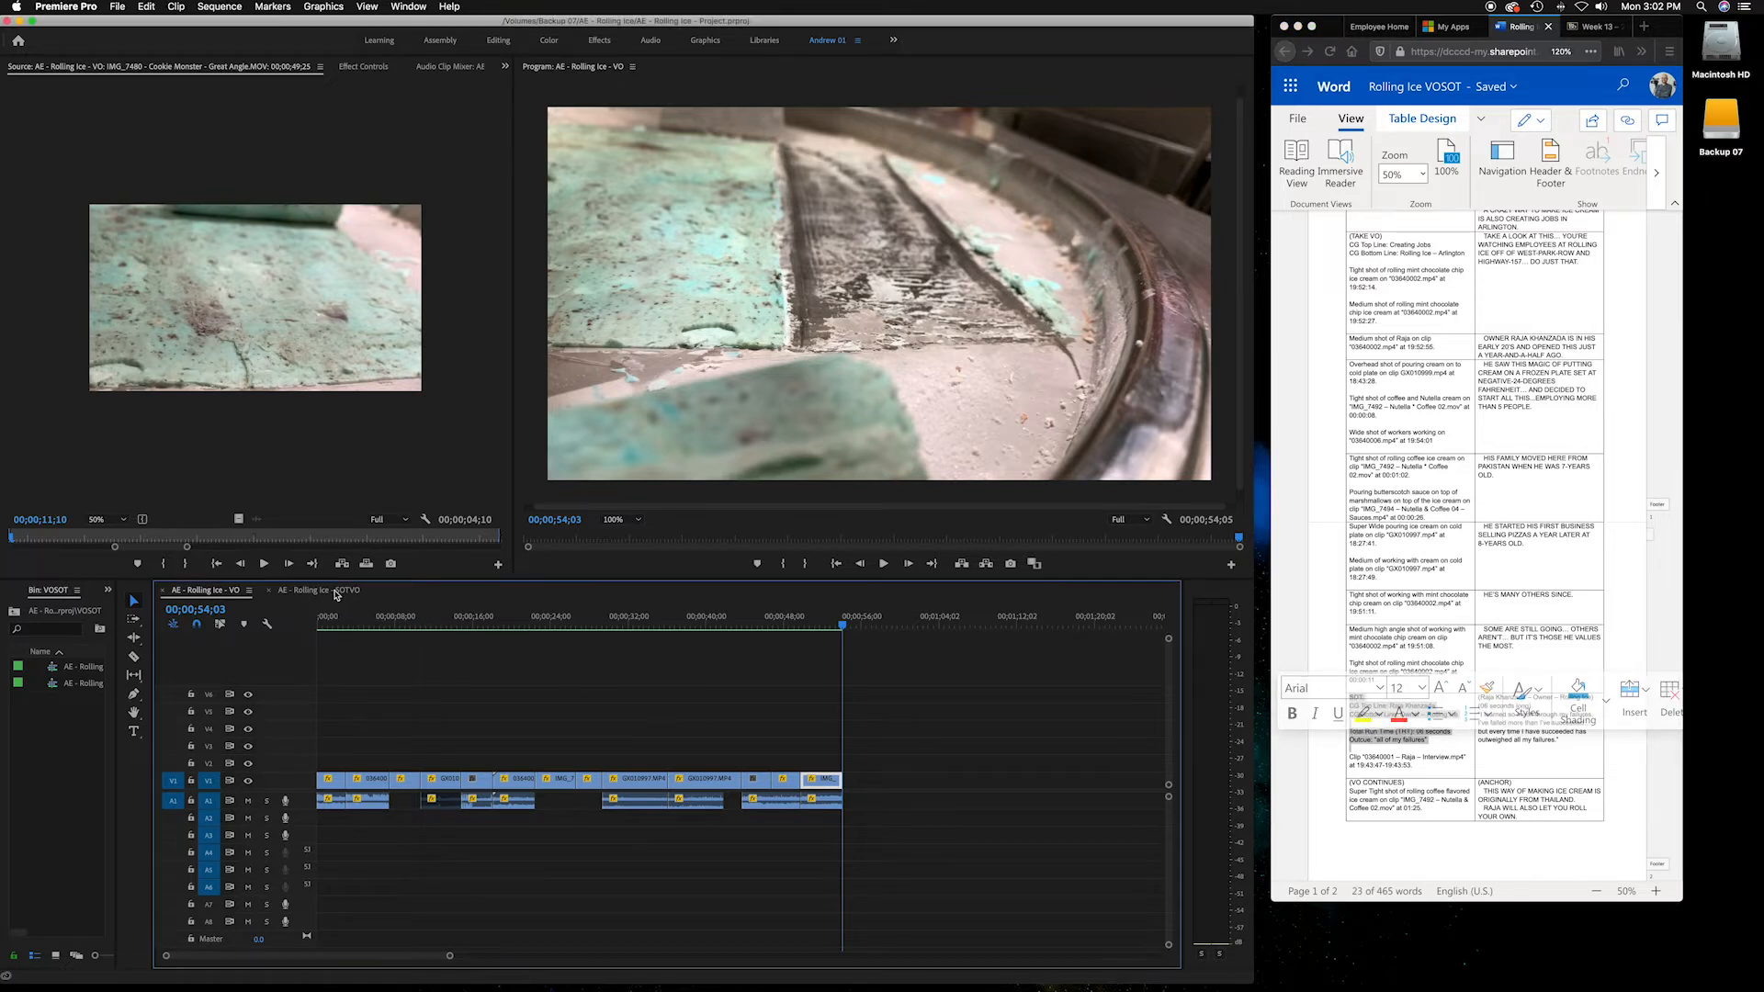
{"action": "left_click", "coordinate": [336, 594]}
{"action": "left_click", "coordinate": [322, 628]}
{"action": "left_click_drag", "start_coordinate": [322, 628], "coordinate": [360, 627]}
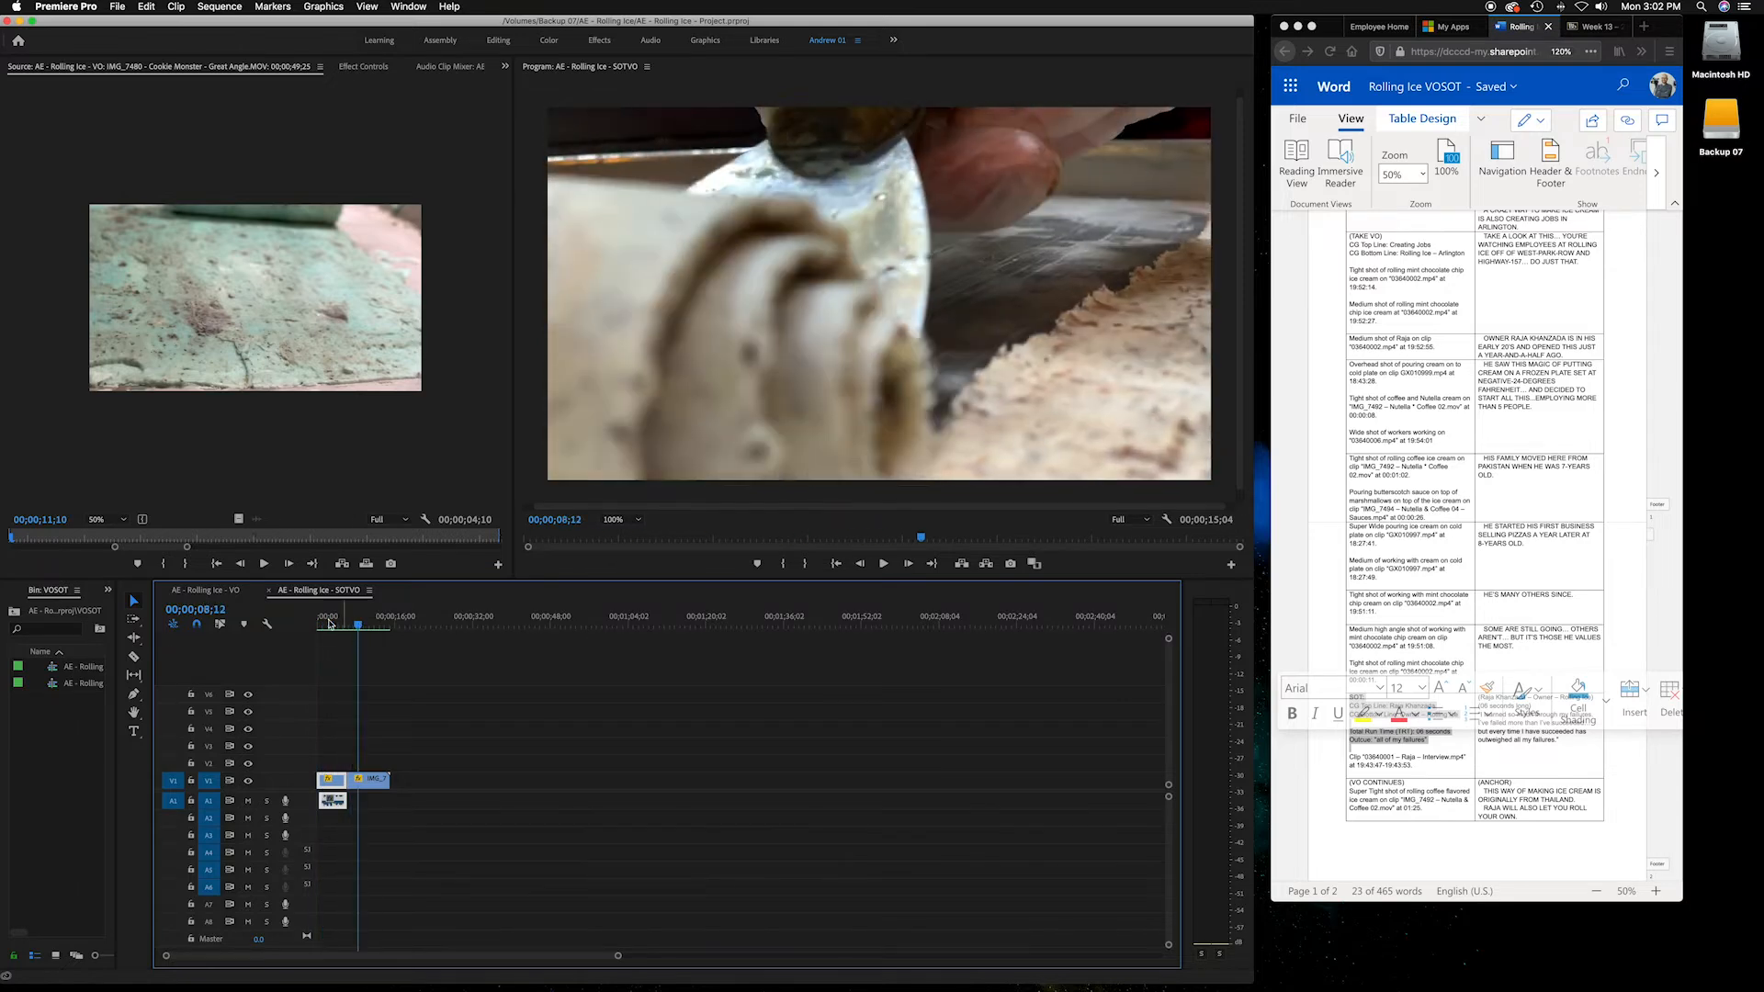
Alternate between the VO and SOTVO sequences, scrubbing the end of VO and the start of SOTVO
{"action": "left_click", "coordinate": [205, 589]}
{"action": "left_click", "coordinate": [646, 625]}
{"action": "left_click", "coordinate": [762, 625]}
{"action": "left_click_drag", "start_coordinate": [784, 624], "coordinate": [831, 624]}
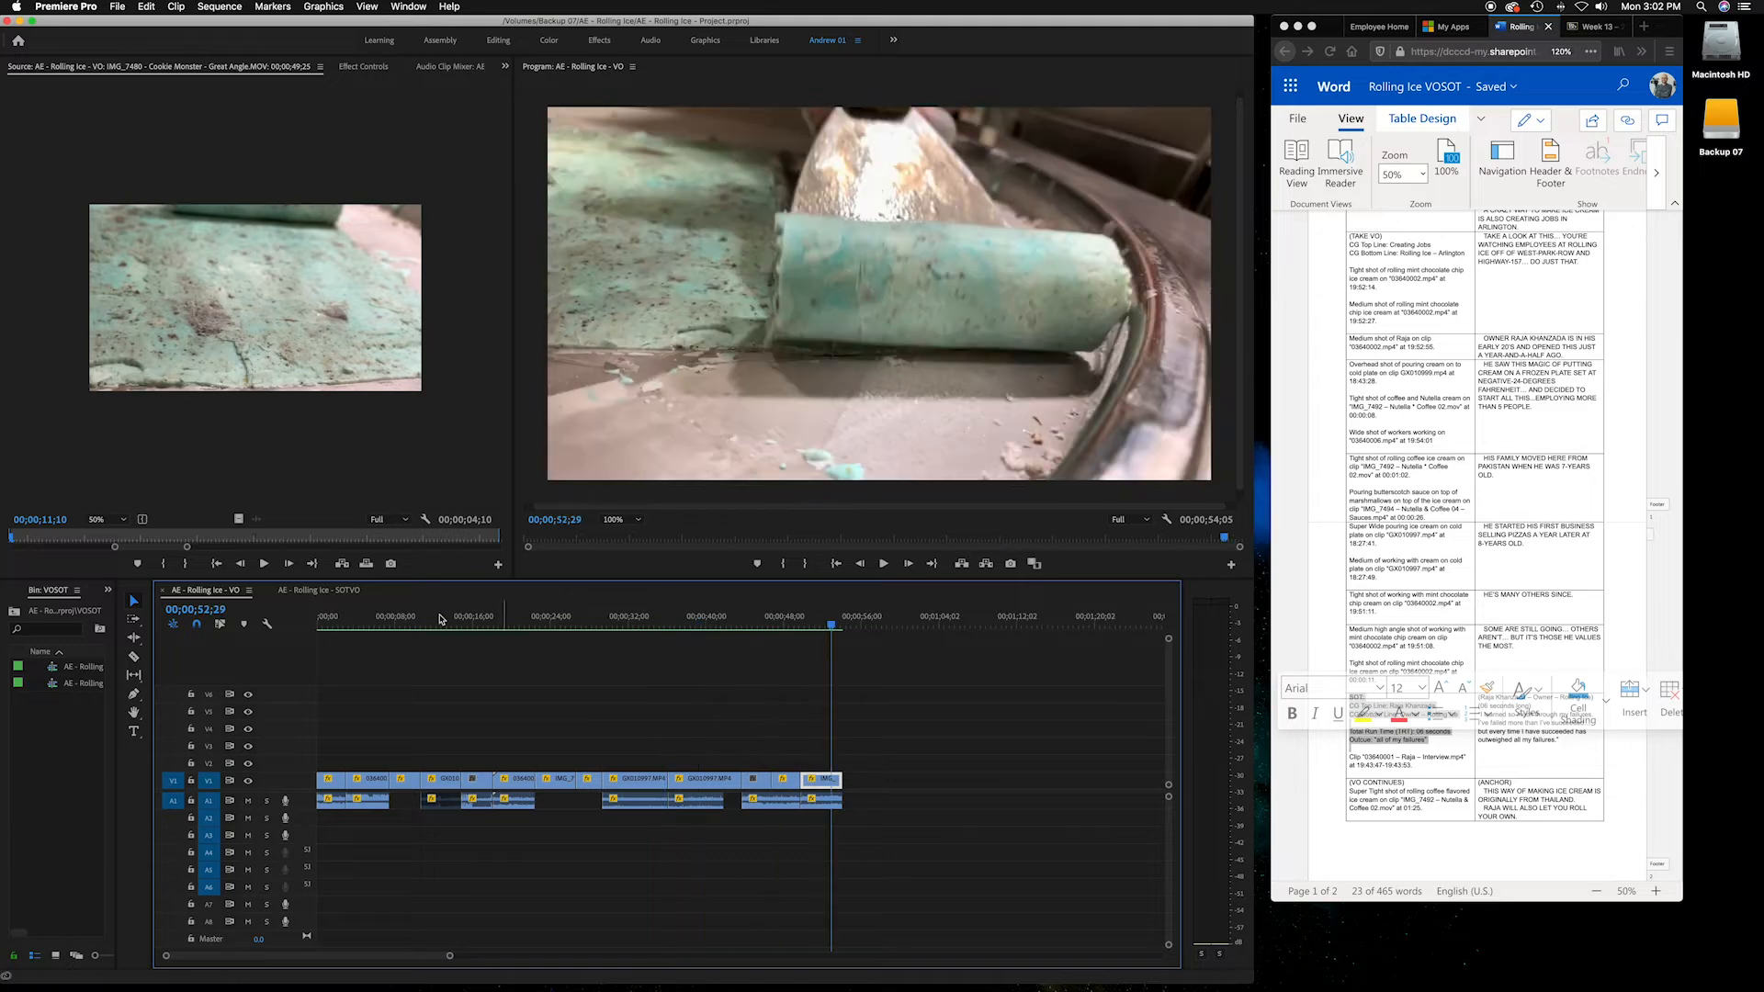
{"action": "left_click", "coordinate": [313, 590]}
{"action": "left_click", "coordinate": [326, 625]}
{"action": "left_click_drag", "start_coordinate": [326, 625], "coordinate": [350, 625]}
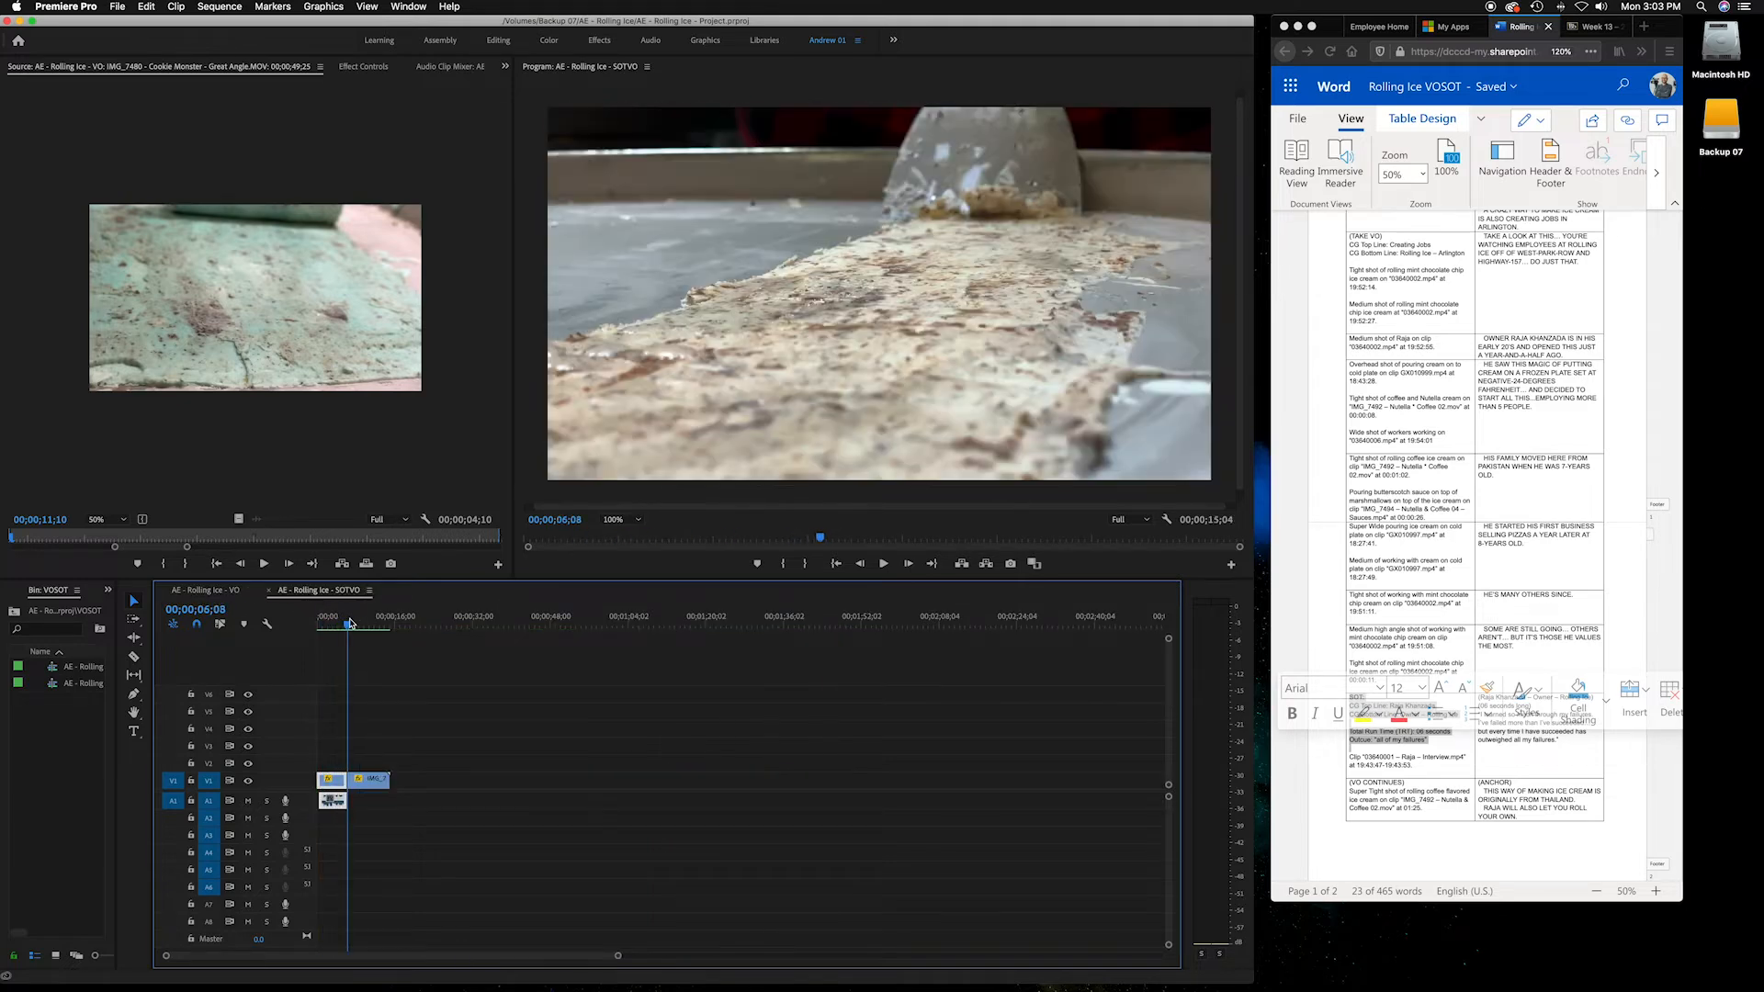
Select the closing (VO CONTINUES) row in the script and scrub the SOTVO sequence's opening clip
{"action": "left_click", "coordinate": [1490, 796]}
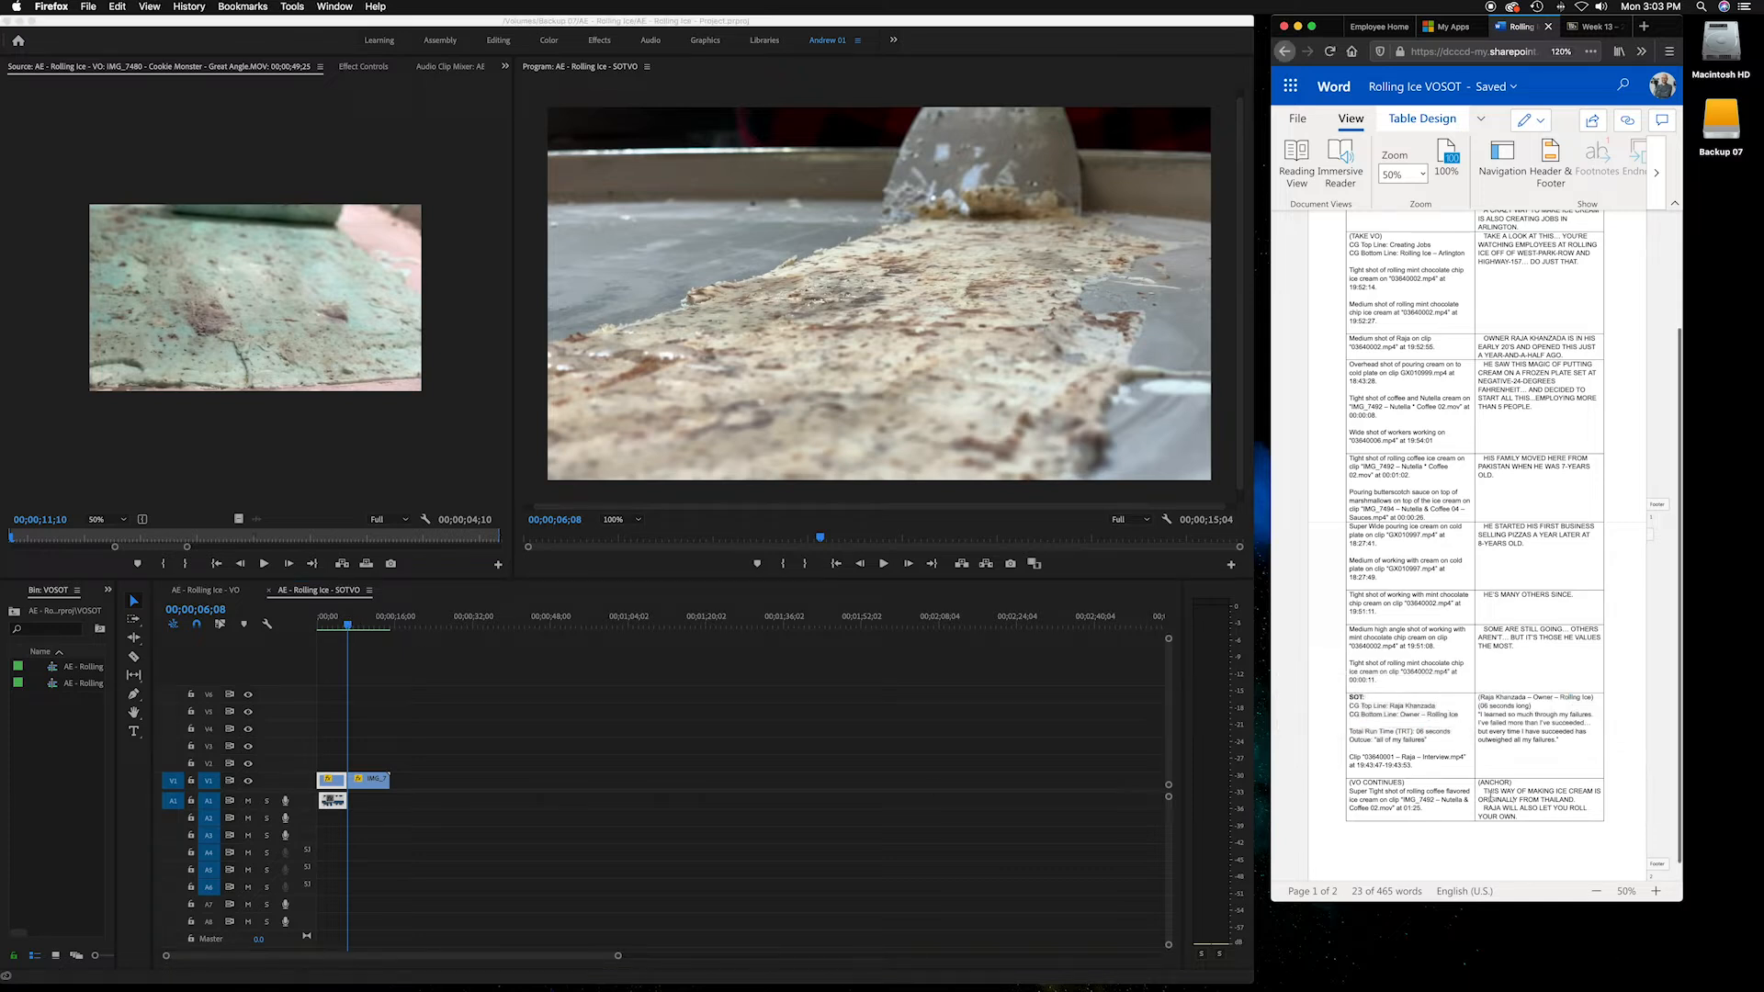
{"action": "left_click_drag", "start_coordinate": [1499, 796], "coordinate": [1530, 879]}
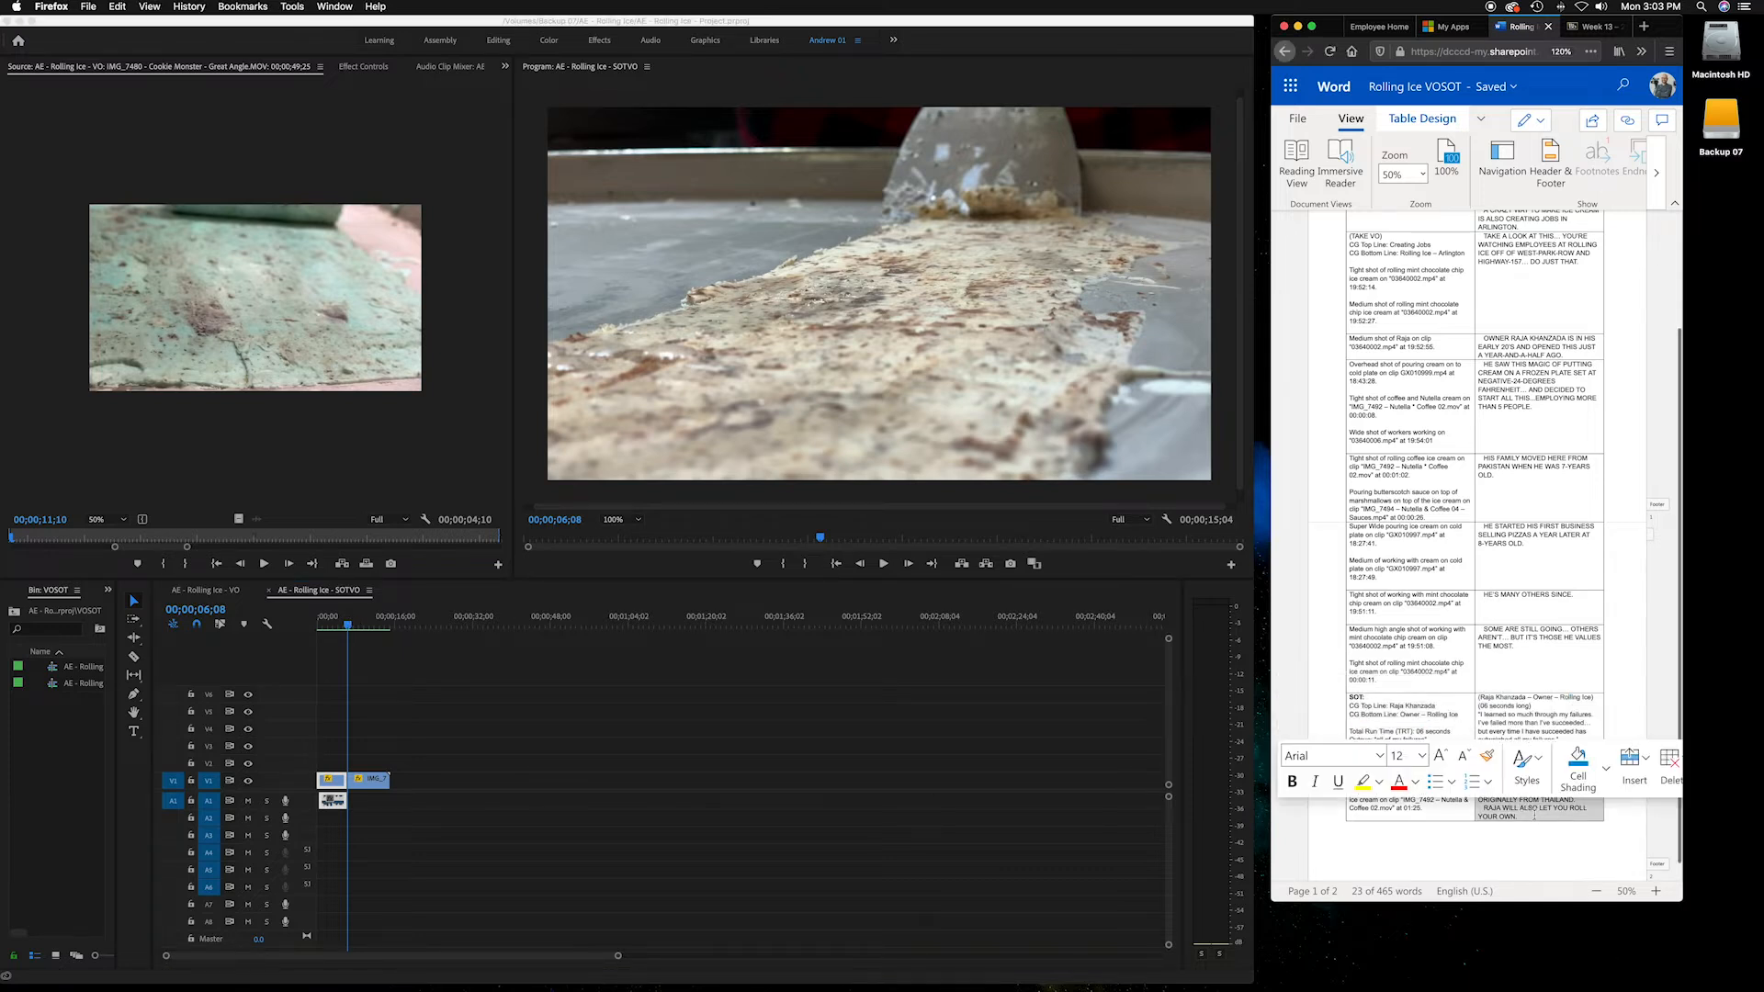
{"action": "left_click", "coordinate": [350, 630]}
{"action": "left_click_drag", "start_coordinate": [347, 630], "coordinate": [279, 627]}
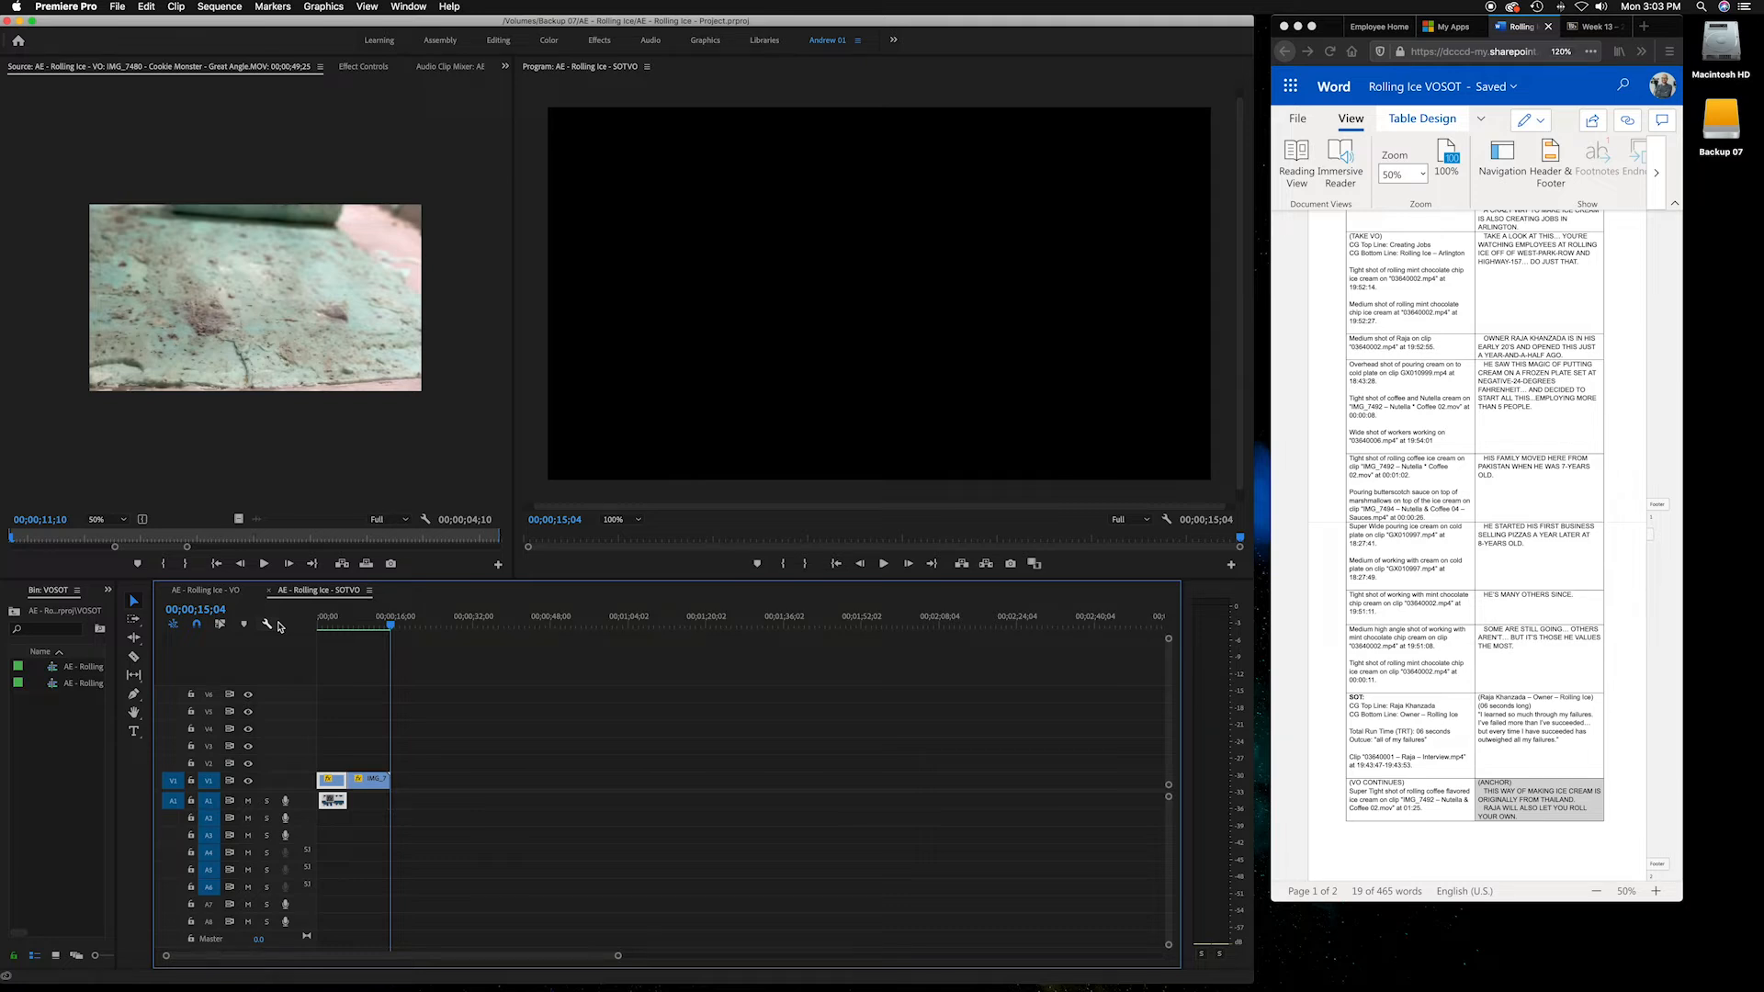
{"action": "left_click", "coordinate": [1386, 743]}
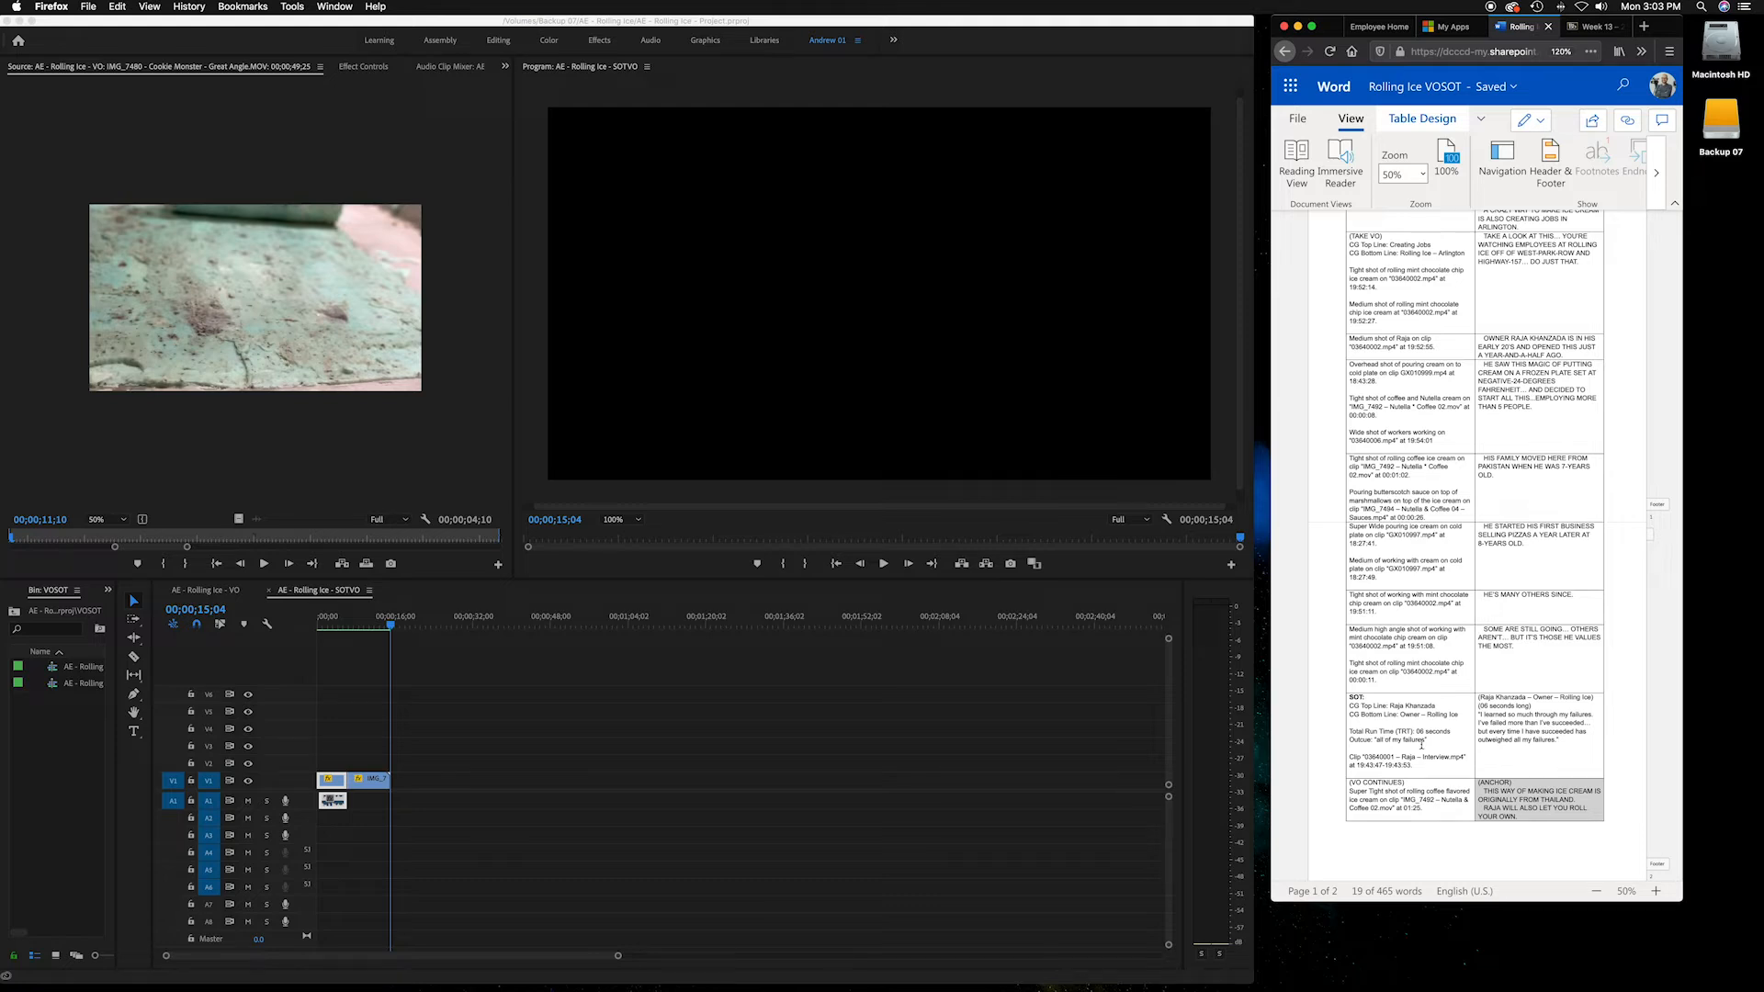
{"action": "left_click", "coordinate": [1522, 814]}
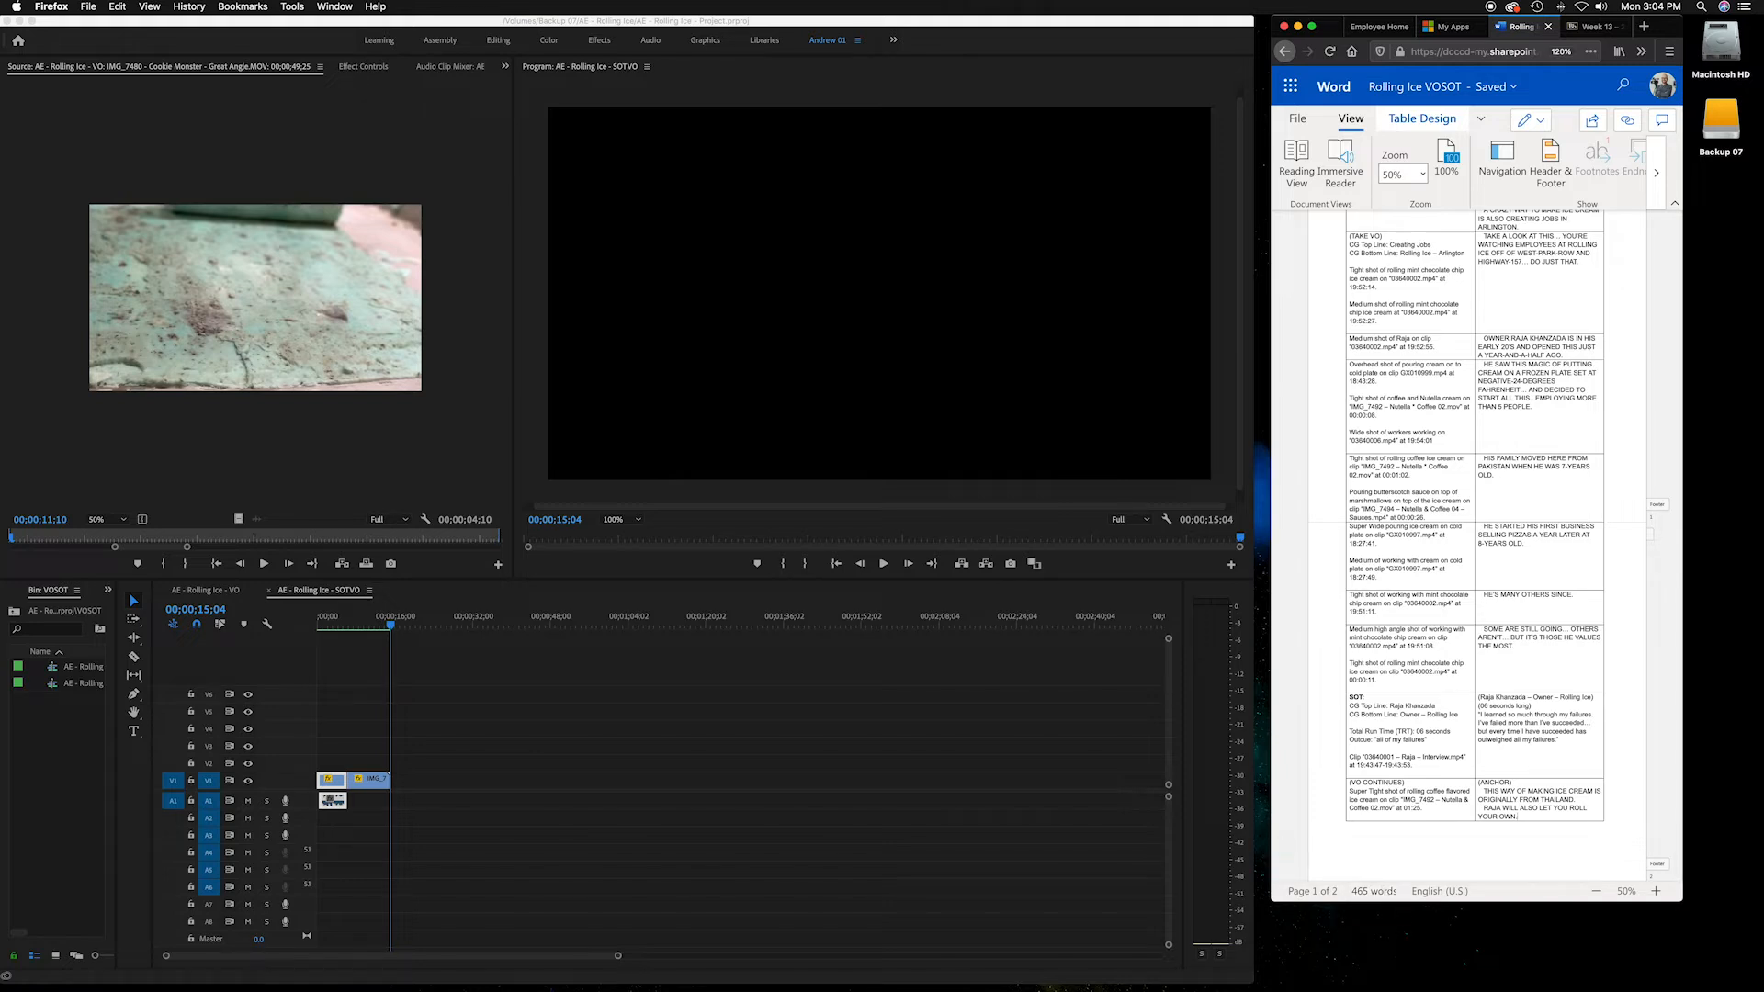
Play the SOTVO sequence from its start and zoom the timeline in on the interview soundbite's opening
{"action": "left_click", "coordinate": [379, 734]}
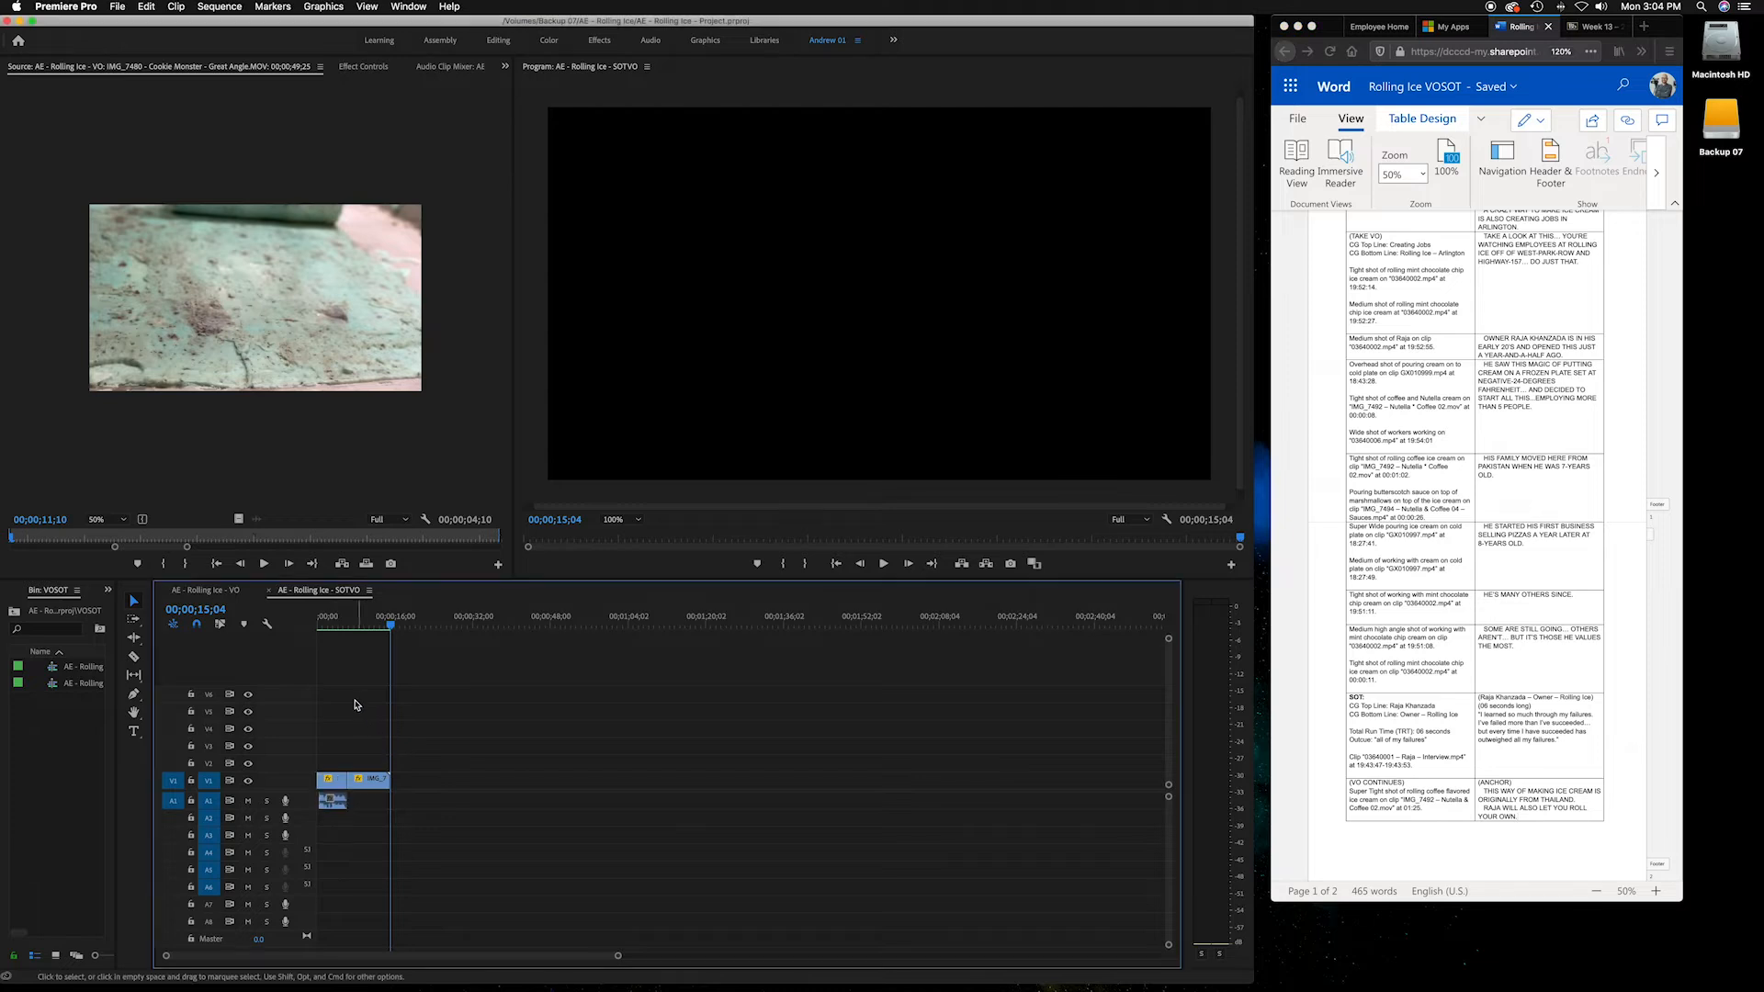
{"action": "left_click", "coordinate": [323, 624]}
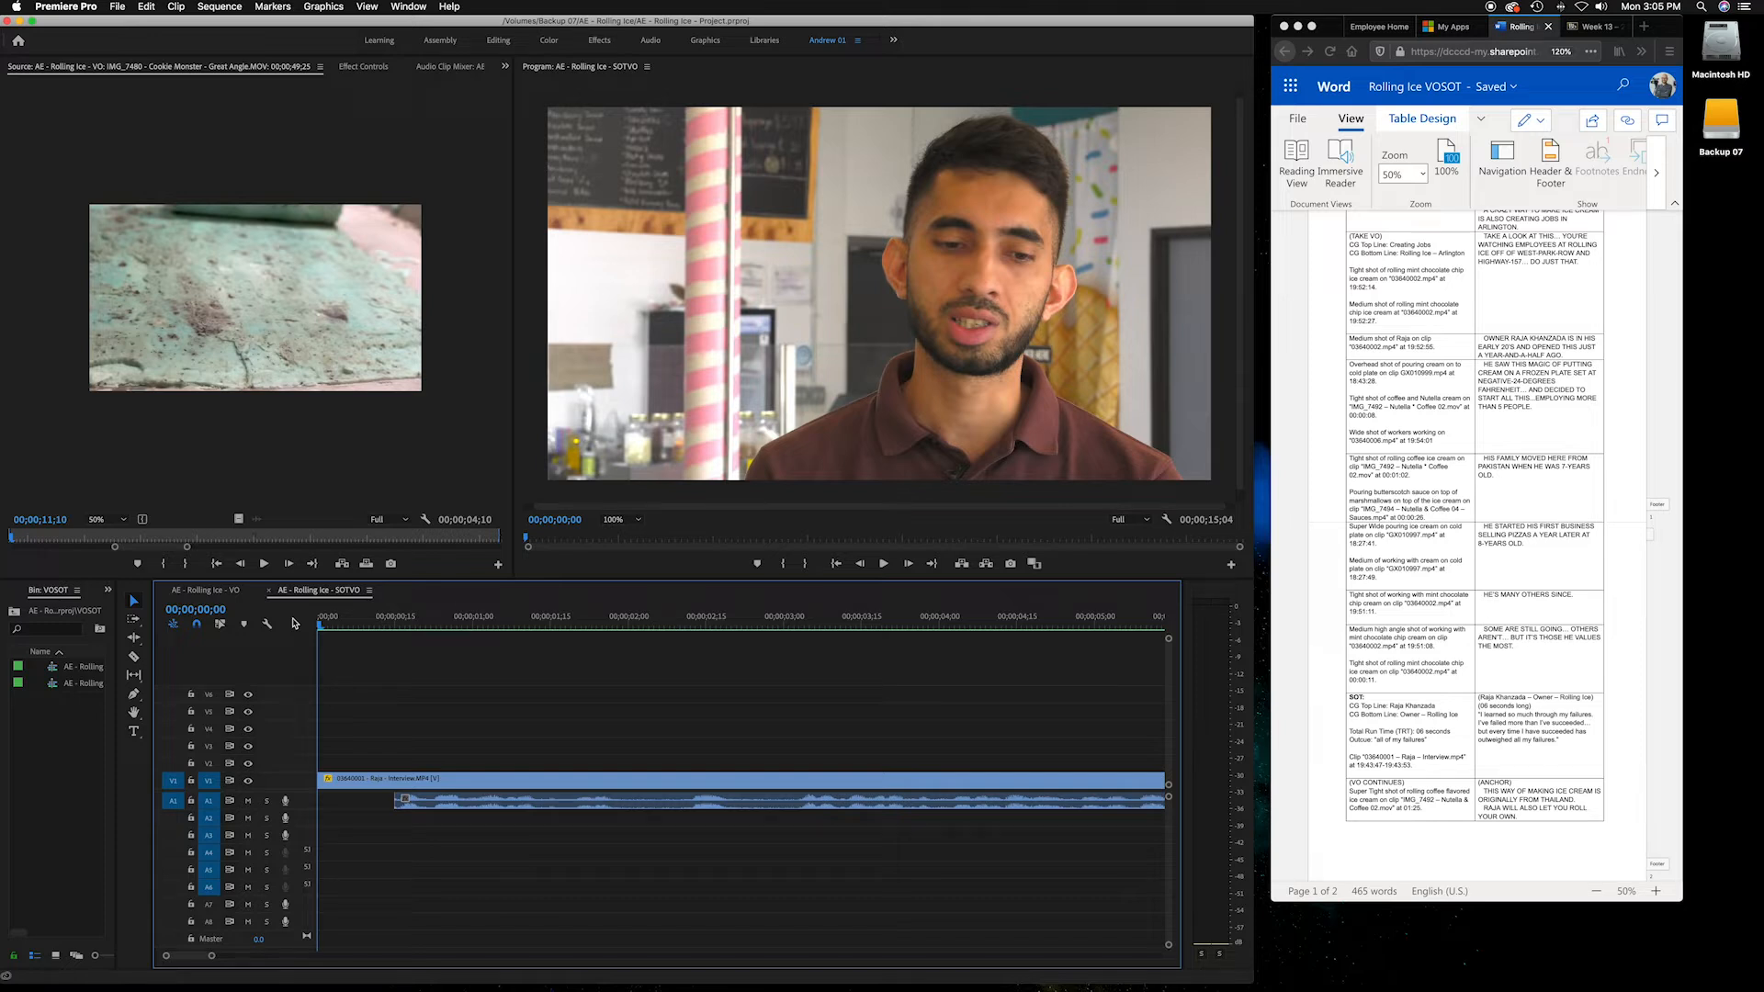
{"action": "mouse_move", "coordinate": [328, 626]}
{"action": "left_mouse_down"}
{"action": "mouse_move", "coordinate": [402, 627]}
{"action": "mouse_move", "coordinate": [306, 625]}
{"action": "left_mouse_up"}
{"action": "key", "text": "space"}
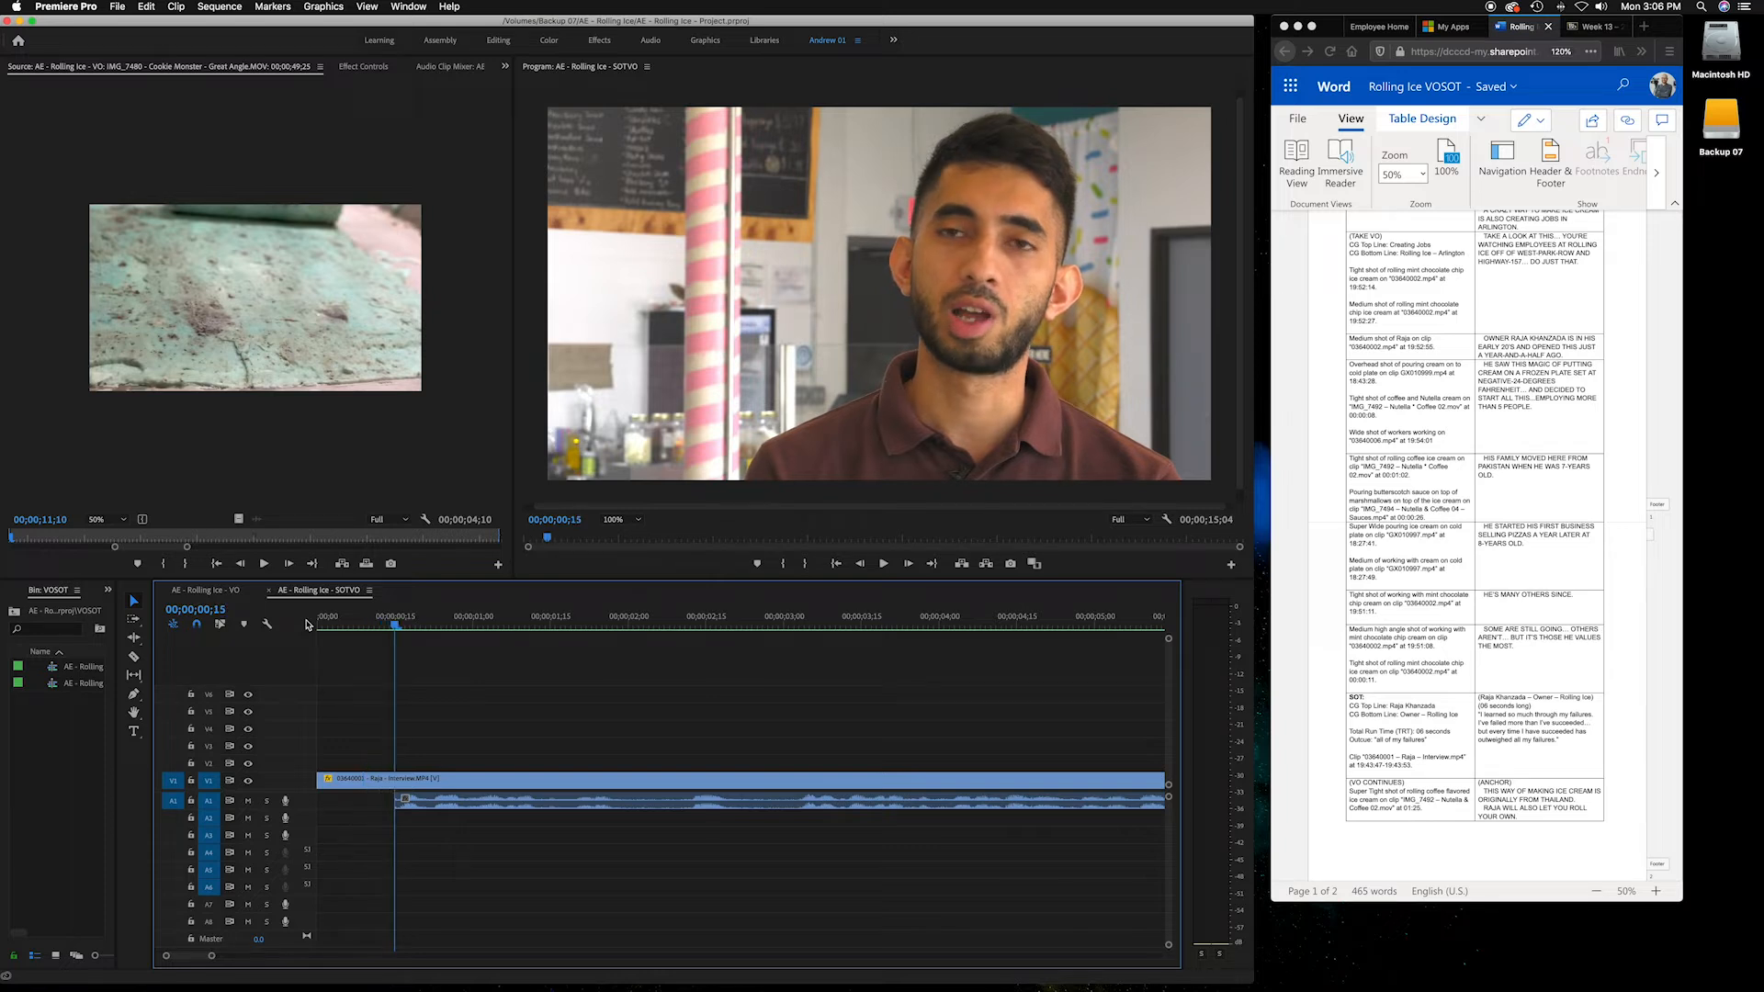
{"action": "key", "text": "Home"}
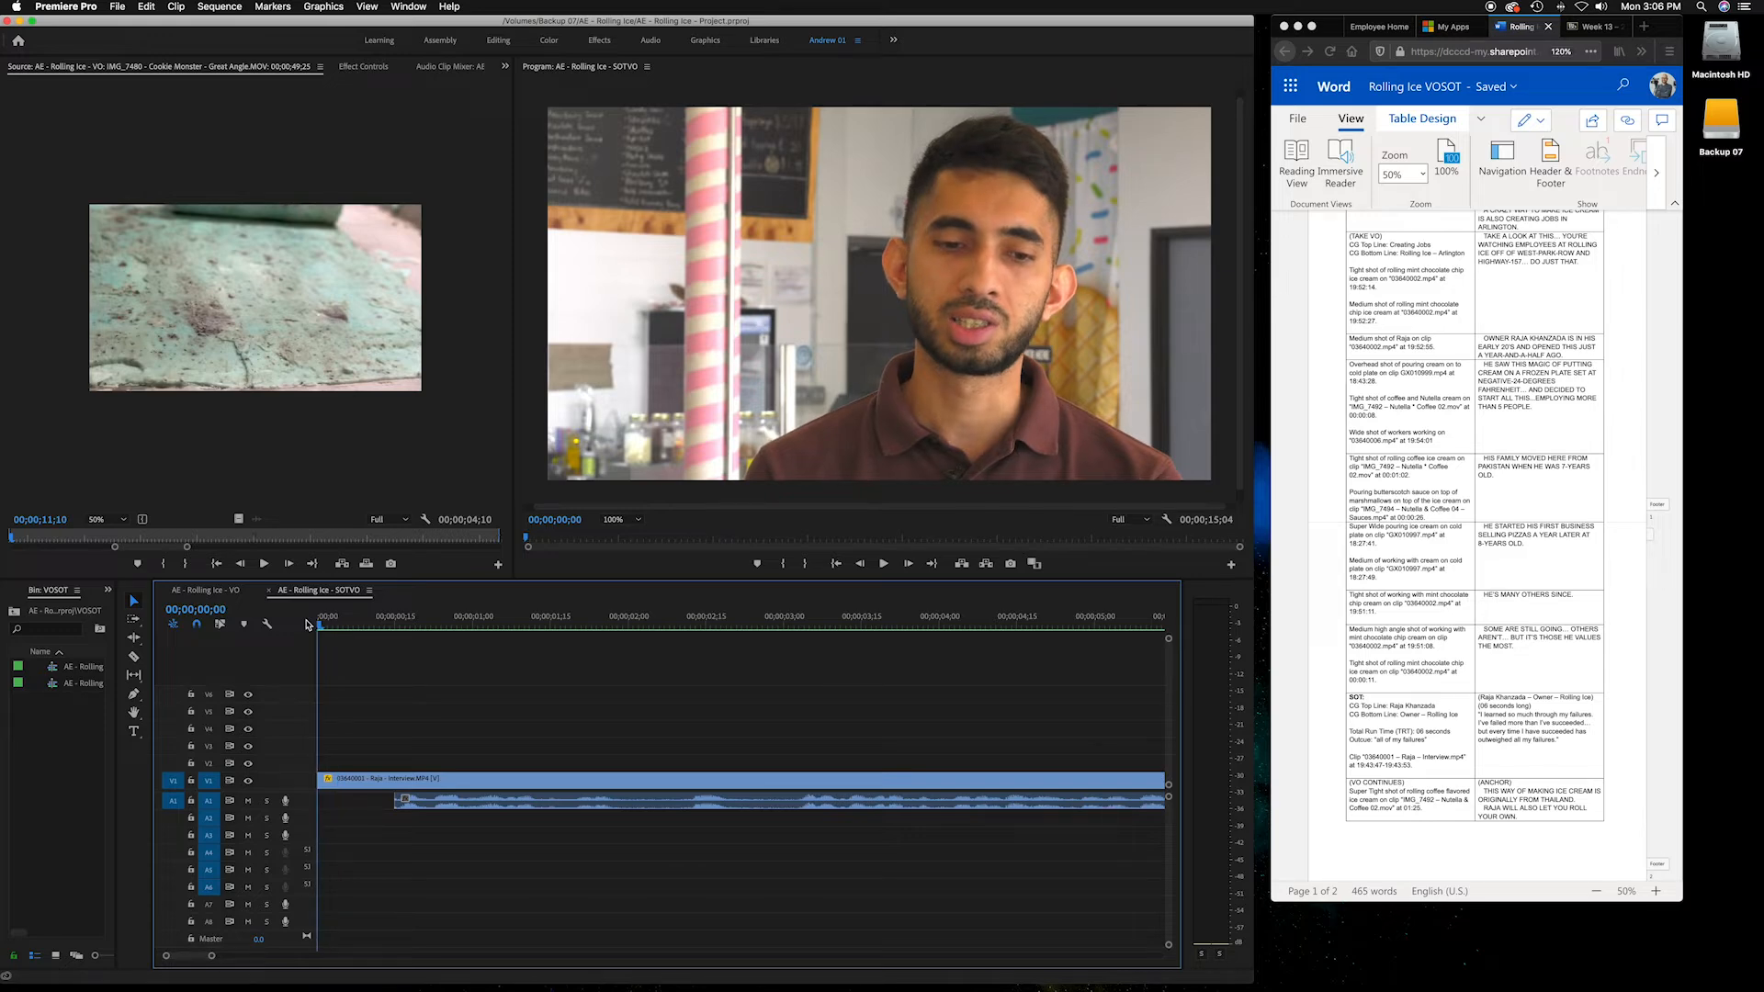
{"action": "key", "text": "minus"}
{"action": "key", "text": "minus"}
{"action": "key", "text": "minus"}
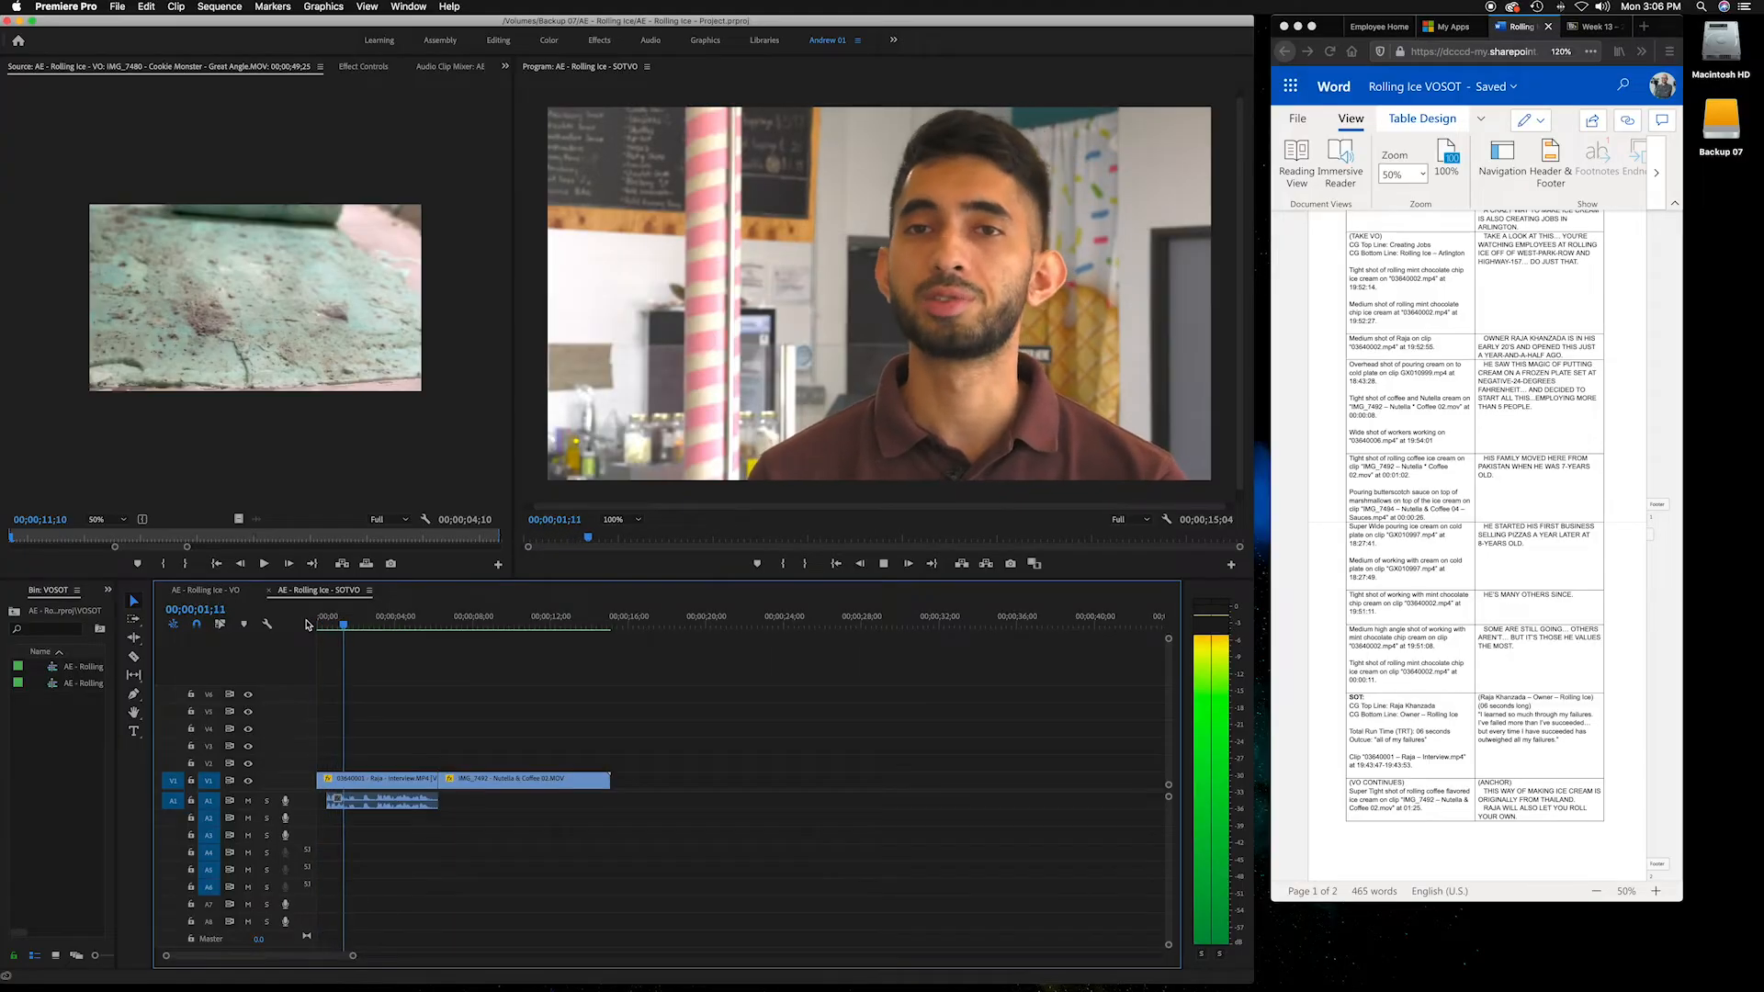
{"action": "left_click_drag", "start_coordinate": [322, 626], "coordinate": [328, 627]}
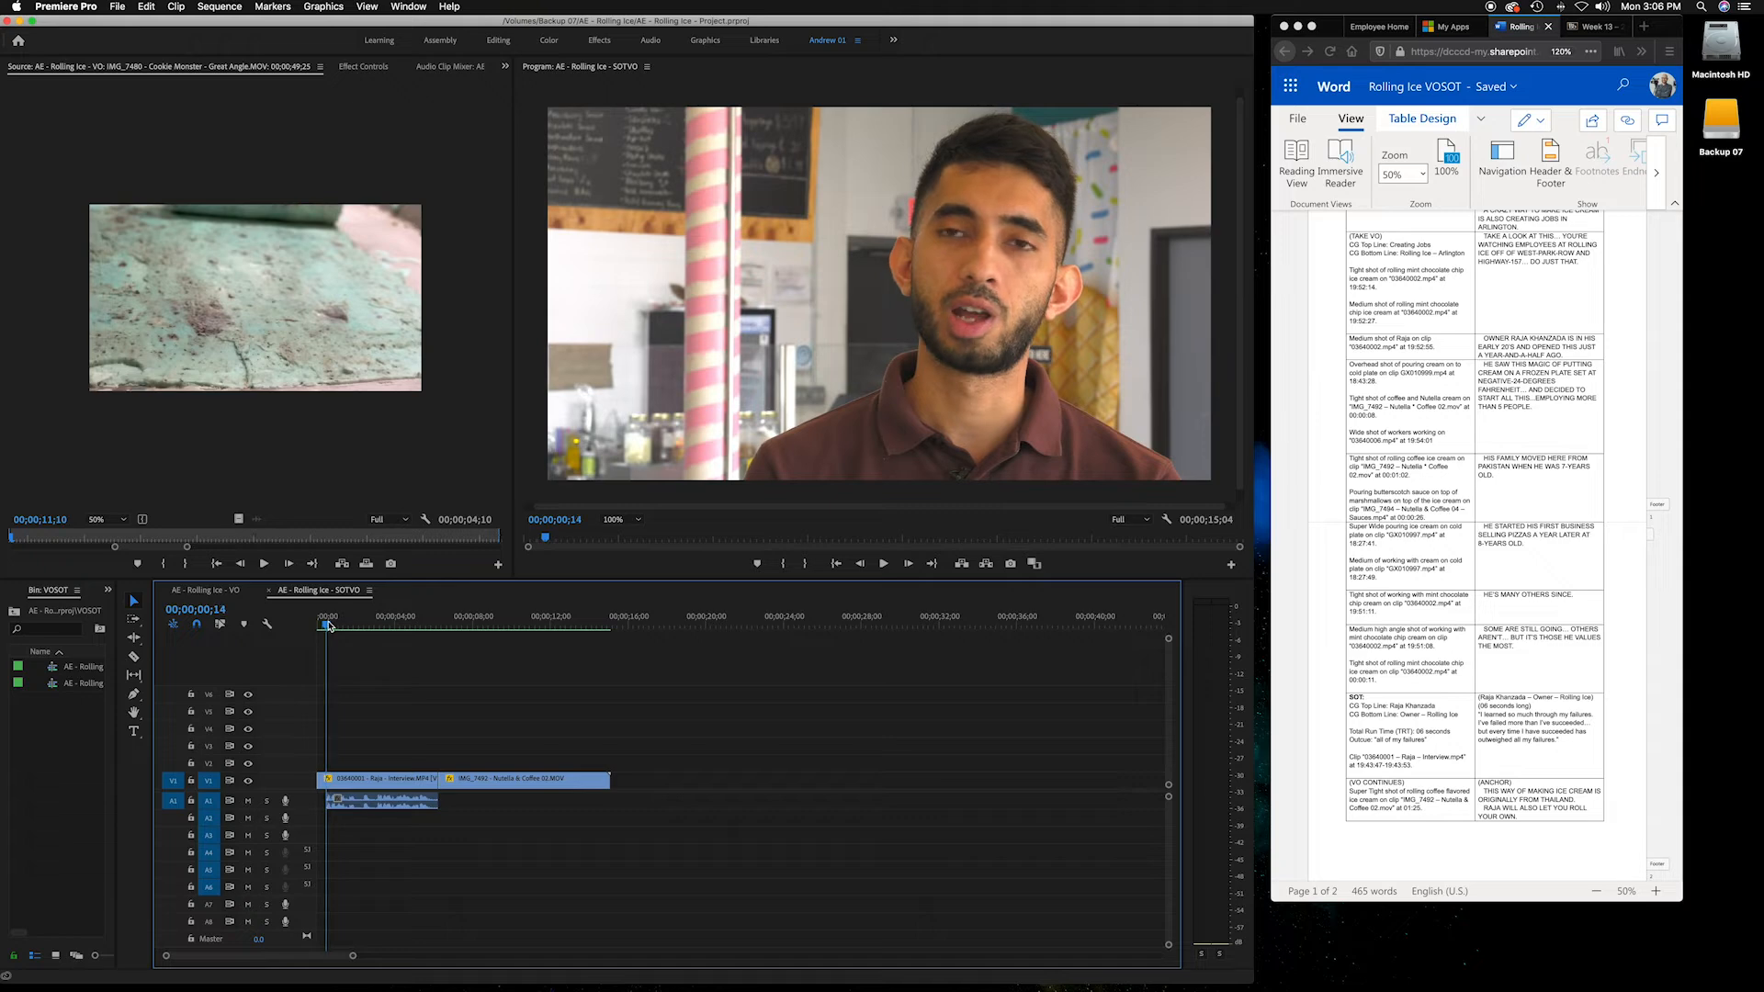
{"action": "scroll", "coordinate": [328, 625], "scroll_direction": "up", "scroll_amount": 2}
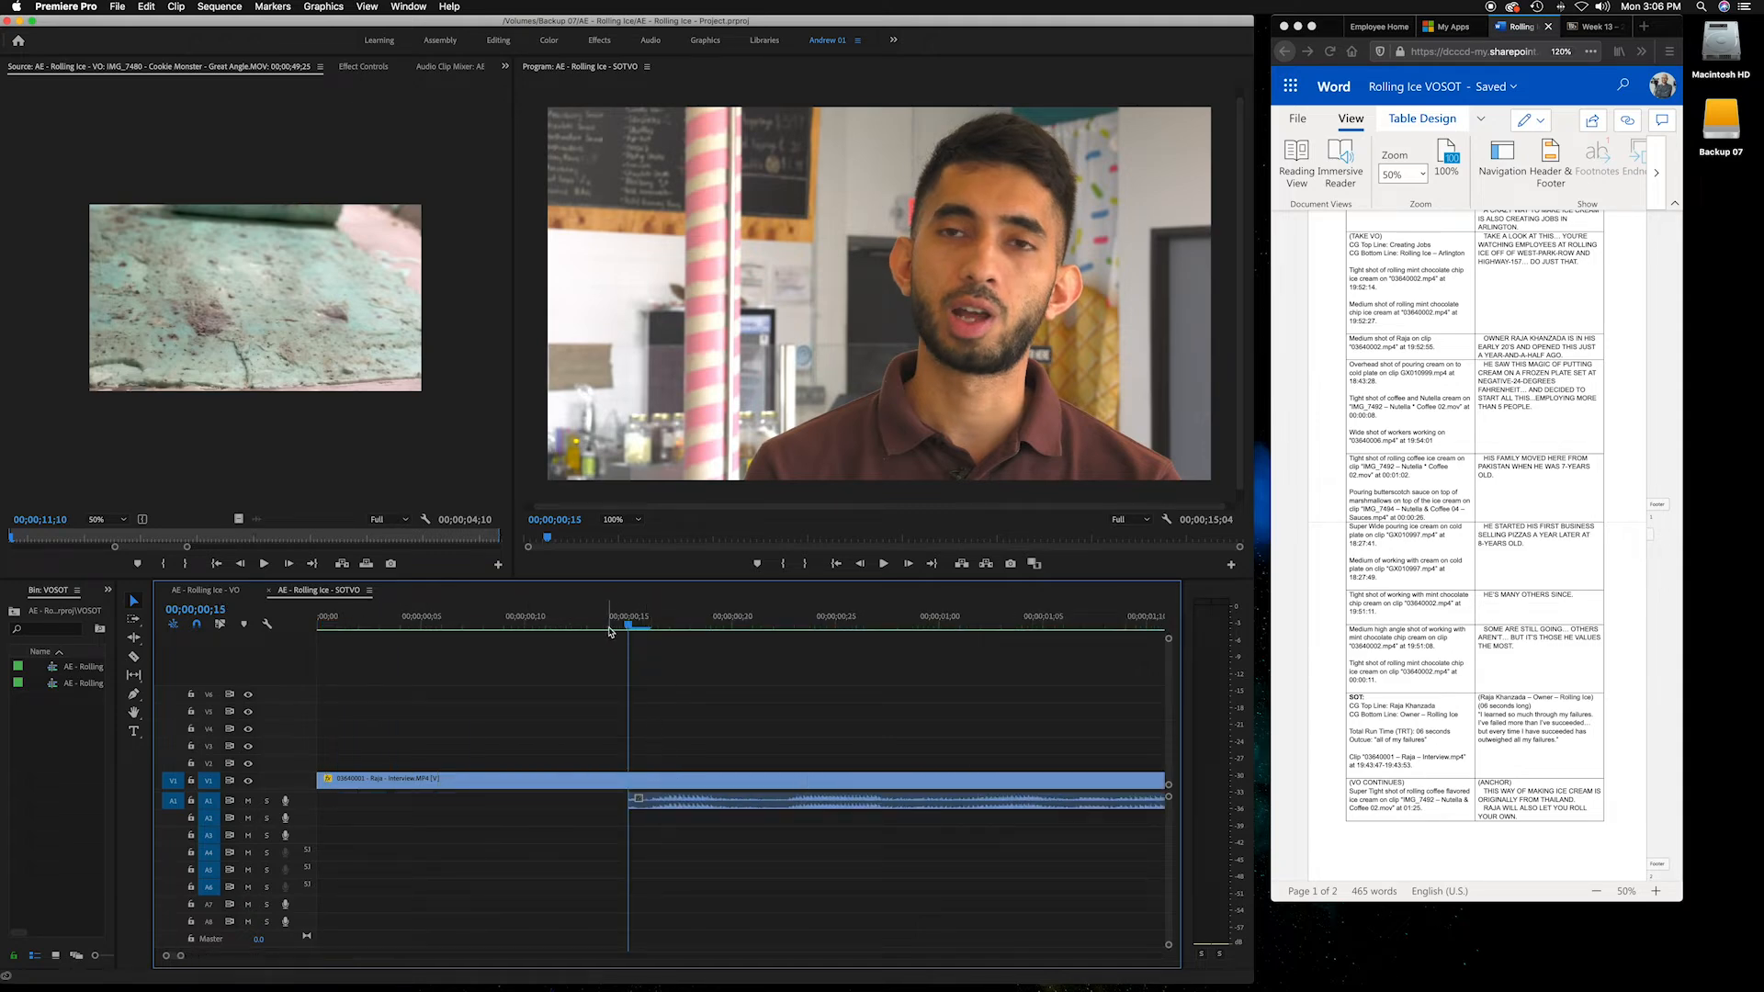
Select the interview soundbite's audio and keyframe its volume level, lowering it to -287.5 dB at the clip's opening frame
{"action": "left_click", "coordinate": [643, 799]}
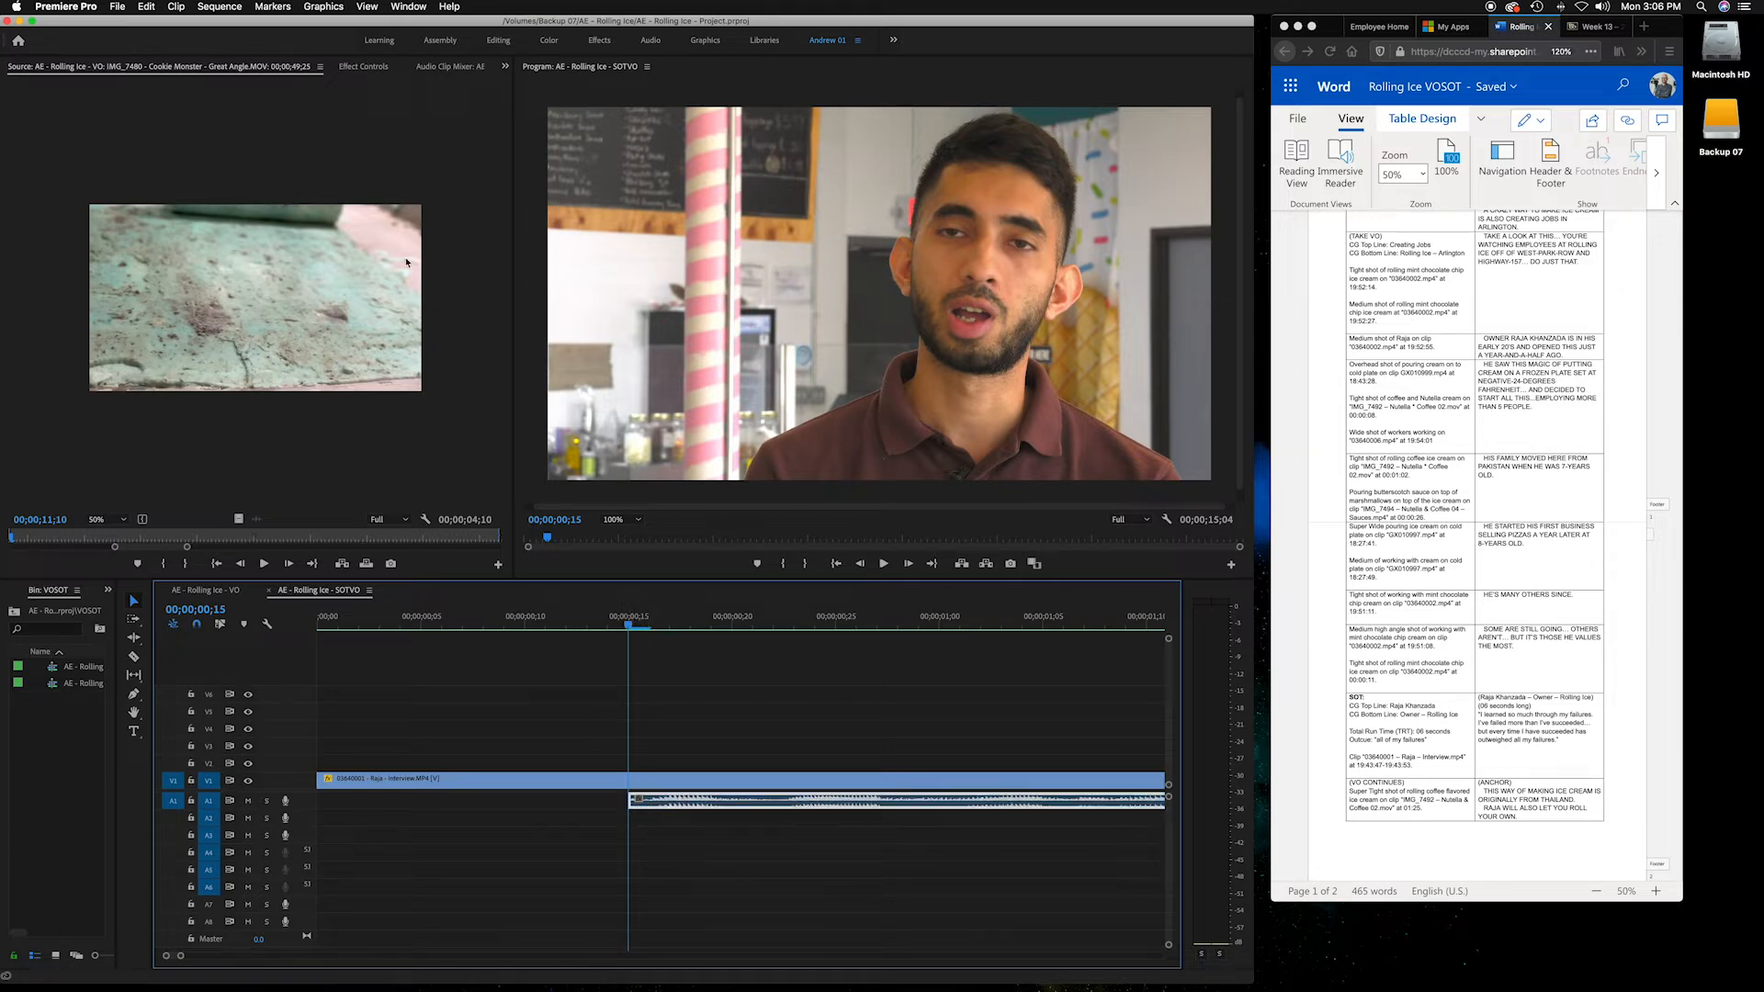
{"action": "left_click", "coordinate": [372, 69]}
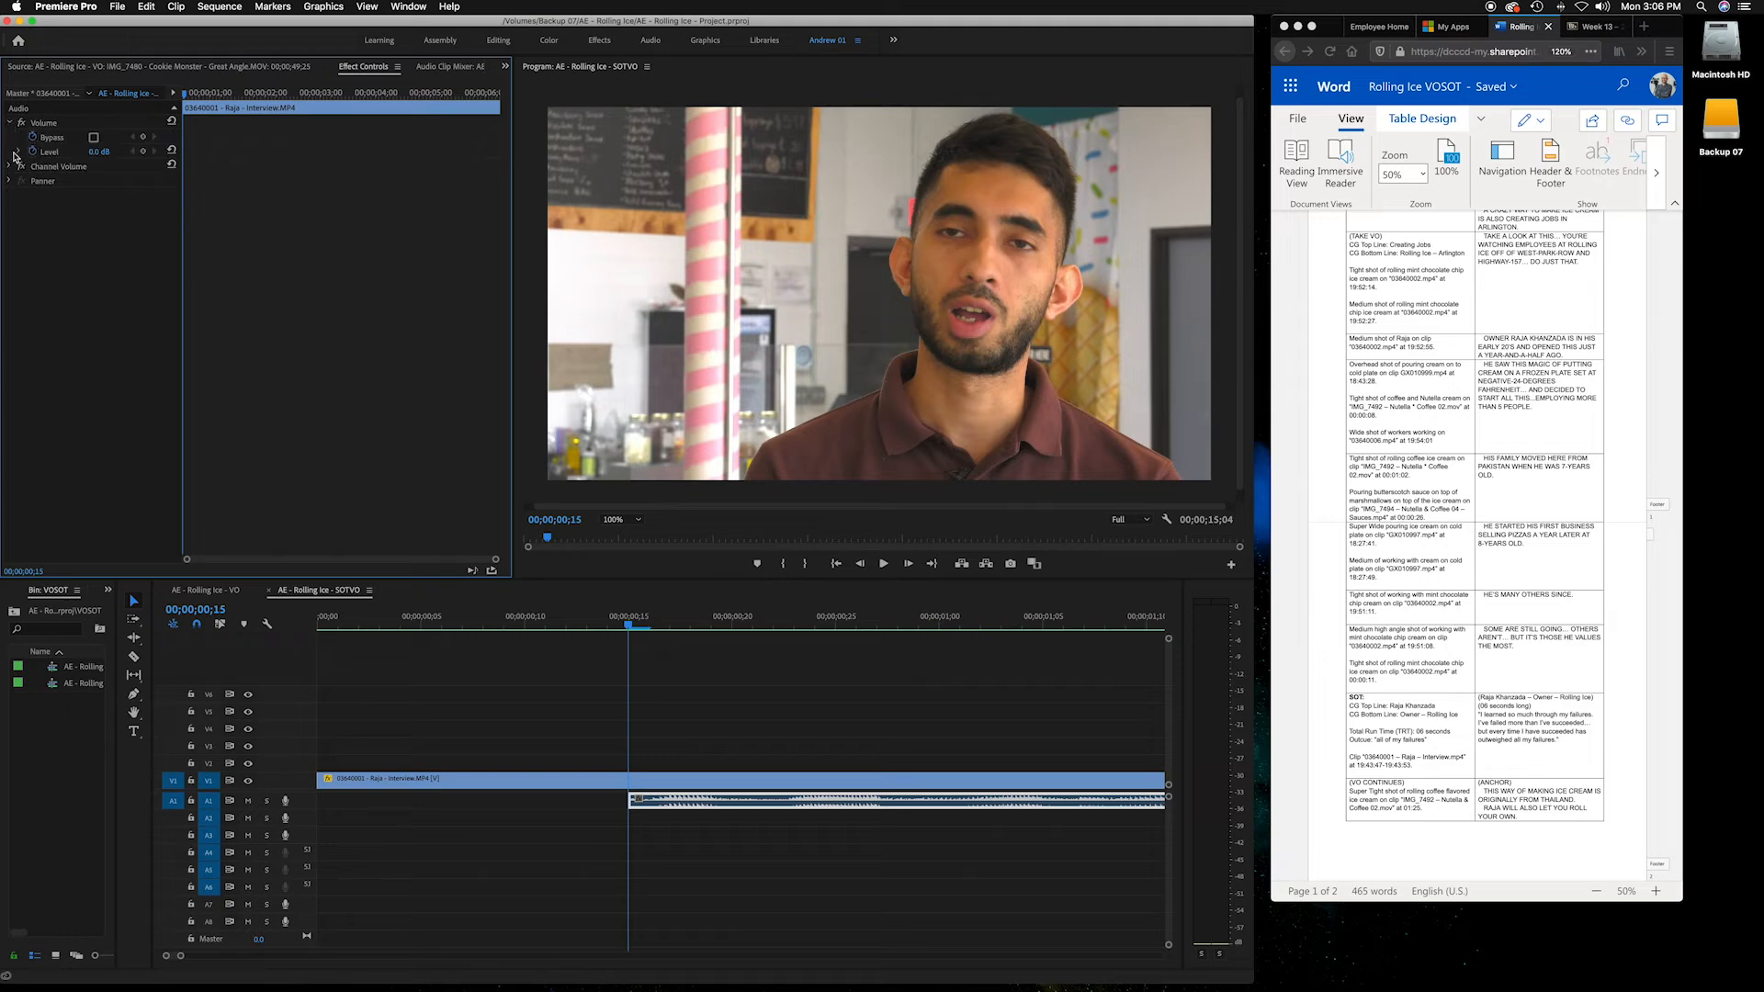
{"action": "left_click", "coordinate": [143, 152]}
{"action": "key", "text": "Right"}
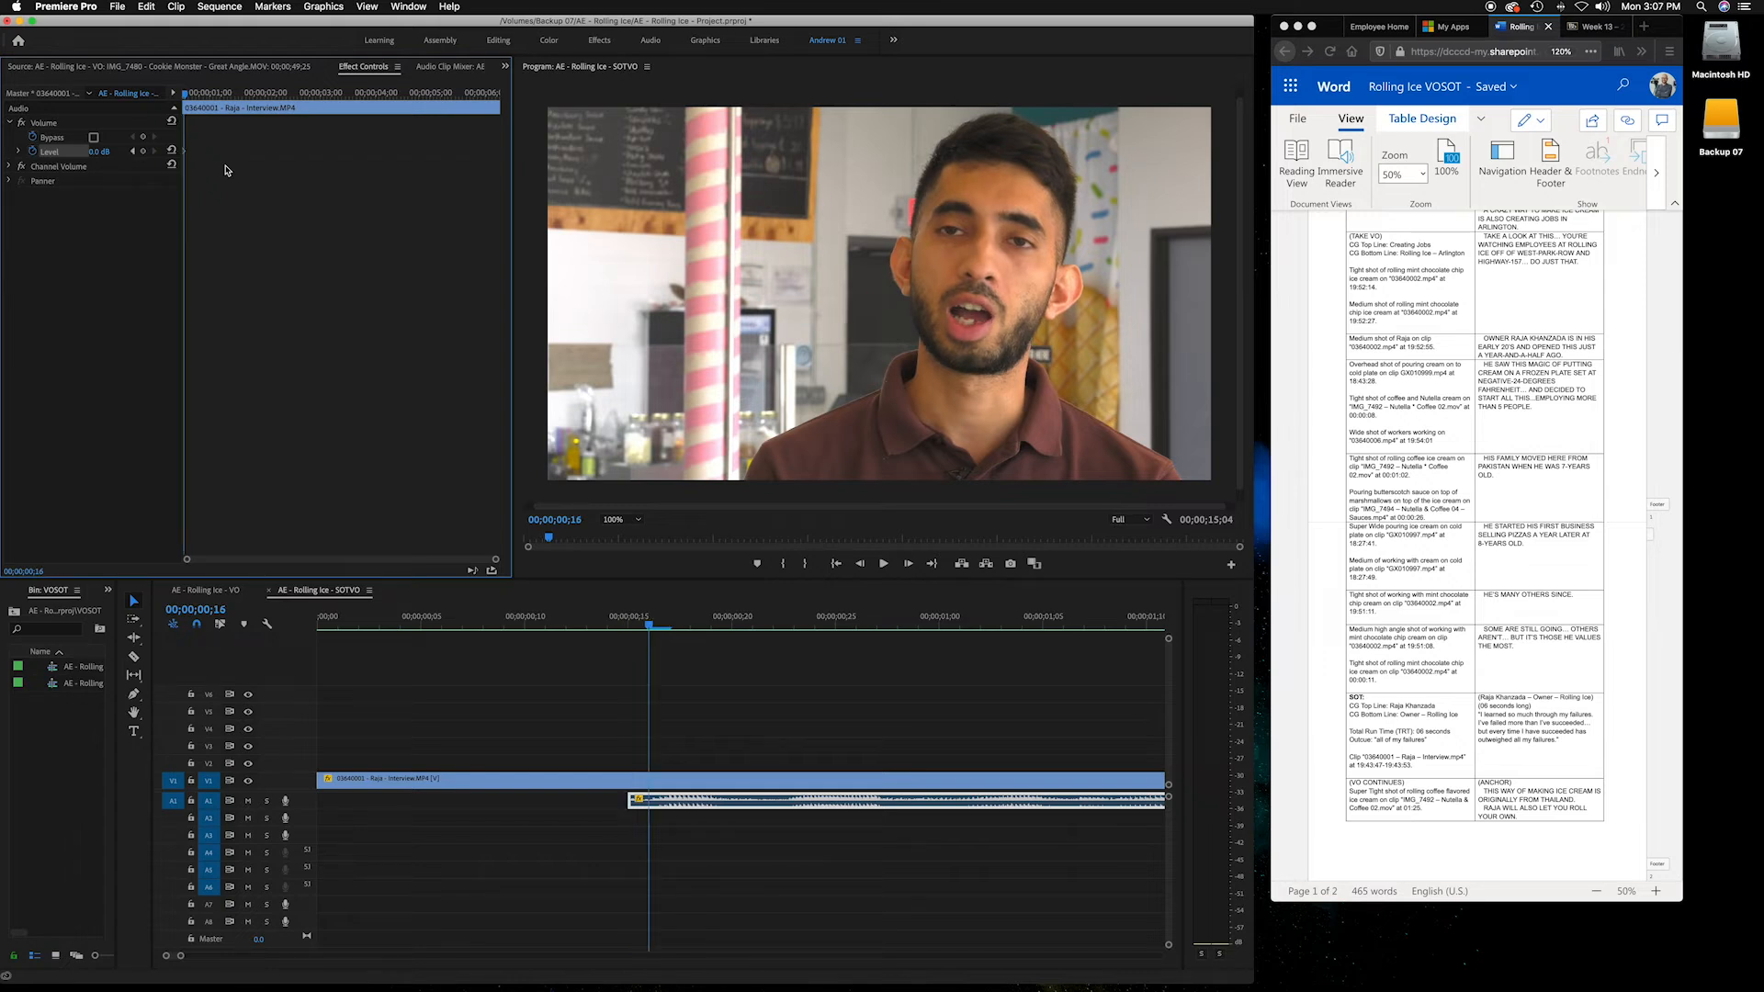
{"action": "left_click", "coordinate": [143, 153]}
{"action": "left_click", "coordinate": [135, 152]}
{"action": "left_click_drag", "start_coordinate": [98, 157], "coordinate": [46, 156]}
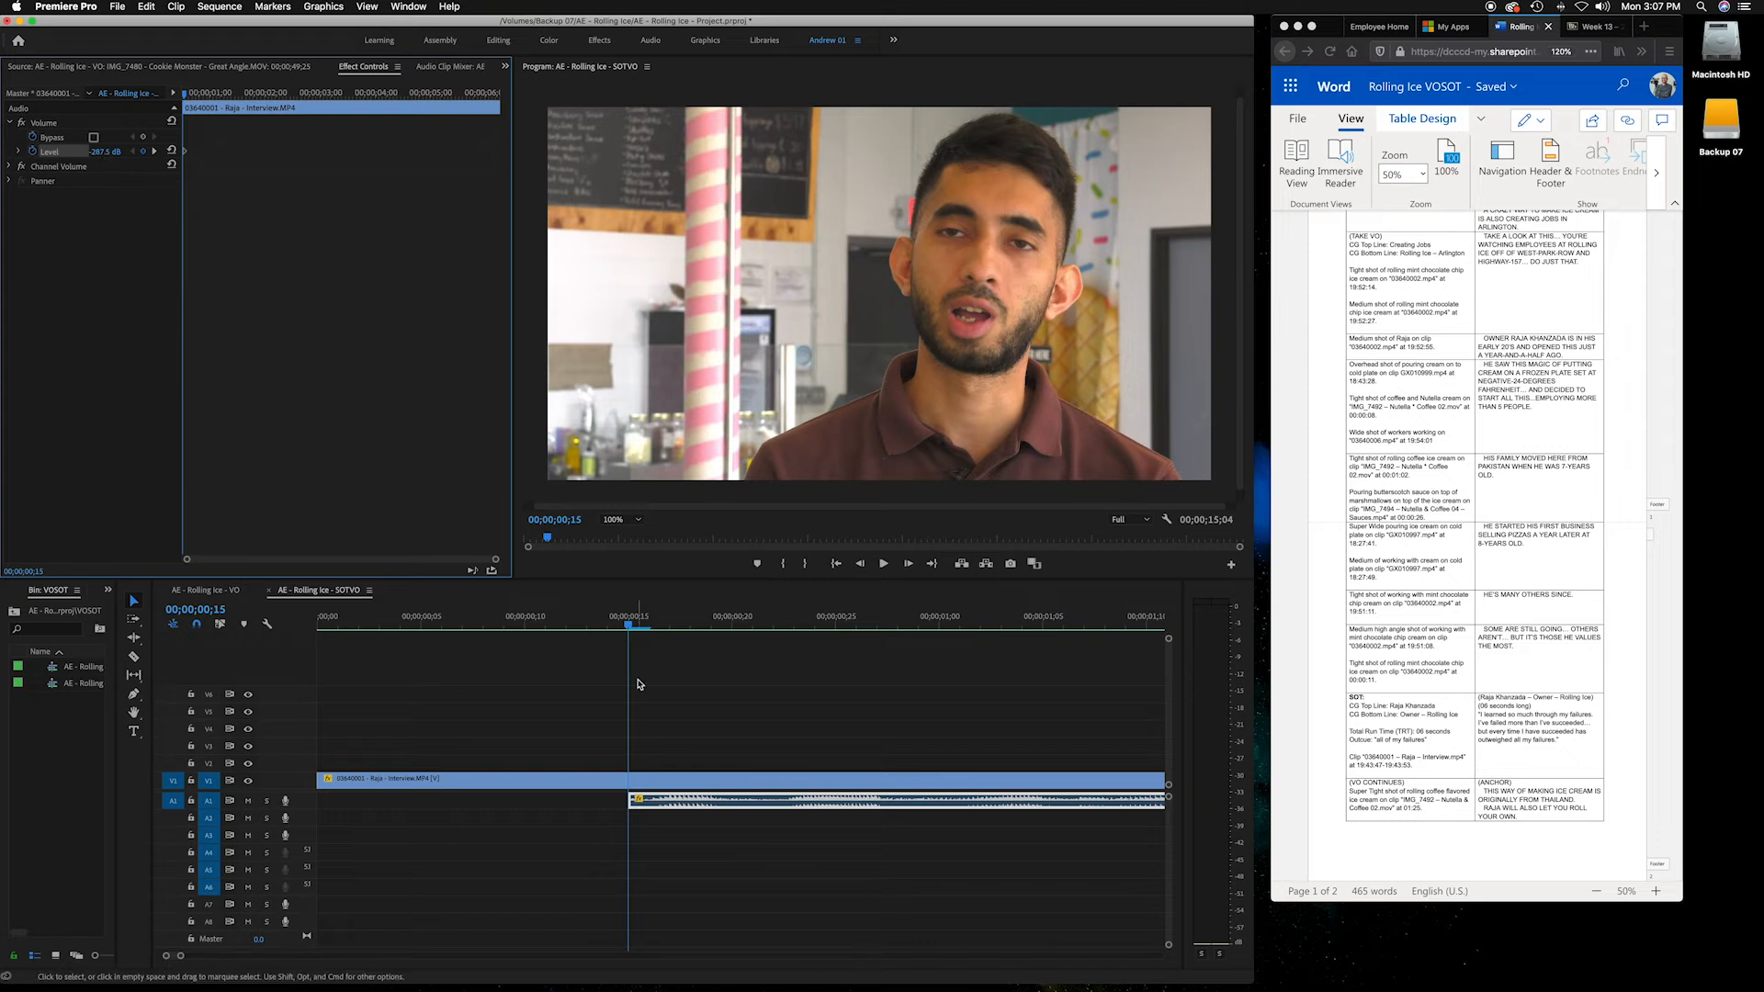
Scrub frame by frame around the soundbite's opening in the SOTVO timeline, then zoom the timeline out
{"action": "left_click", "coordinate": [638, 630]}
{"action": "key", "text": "Right"}
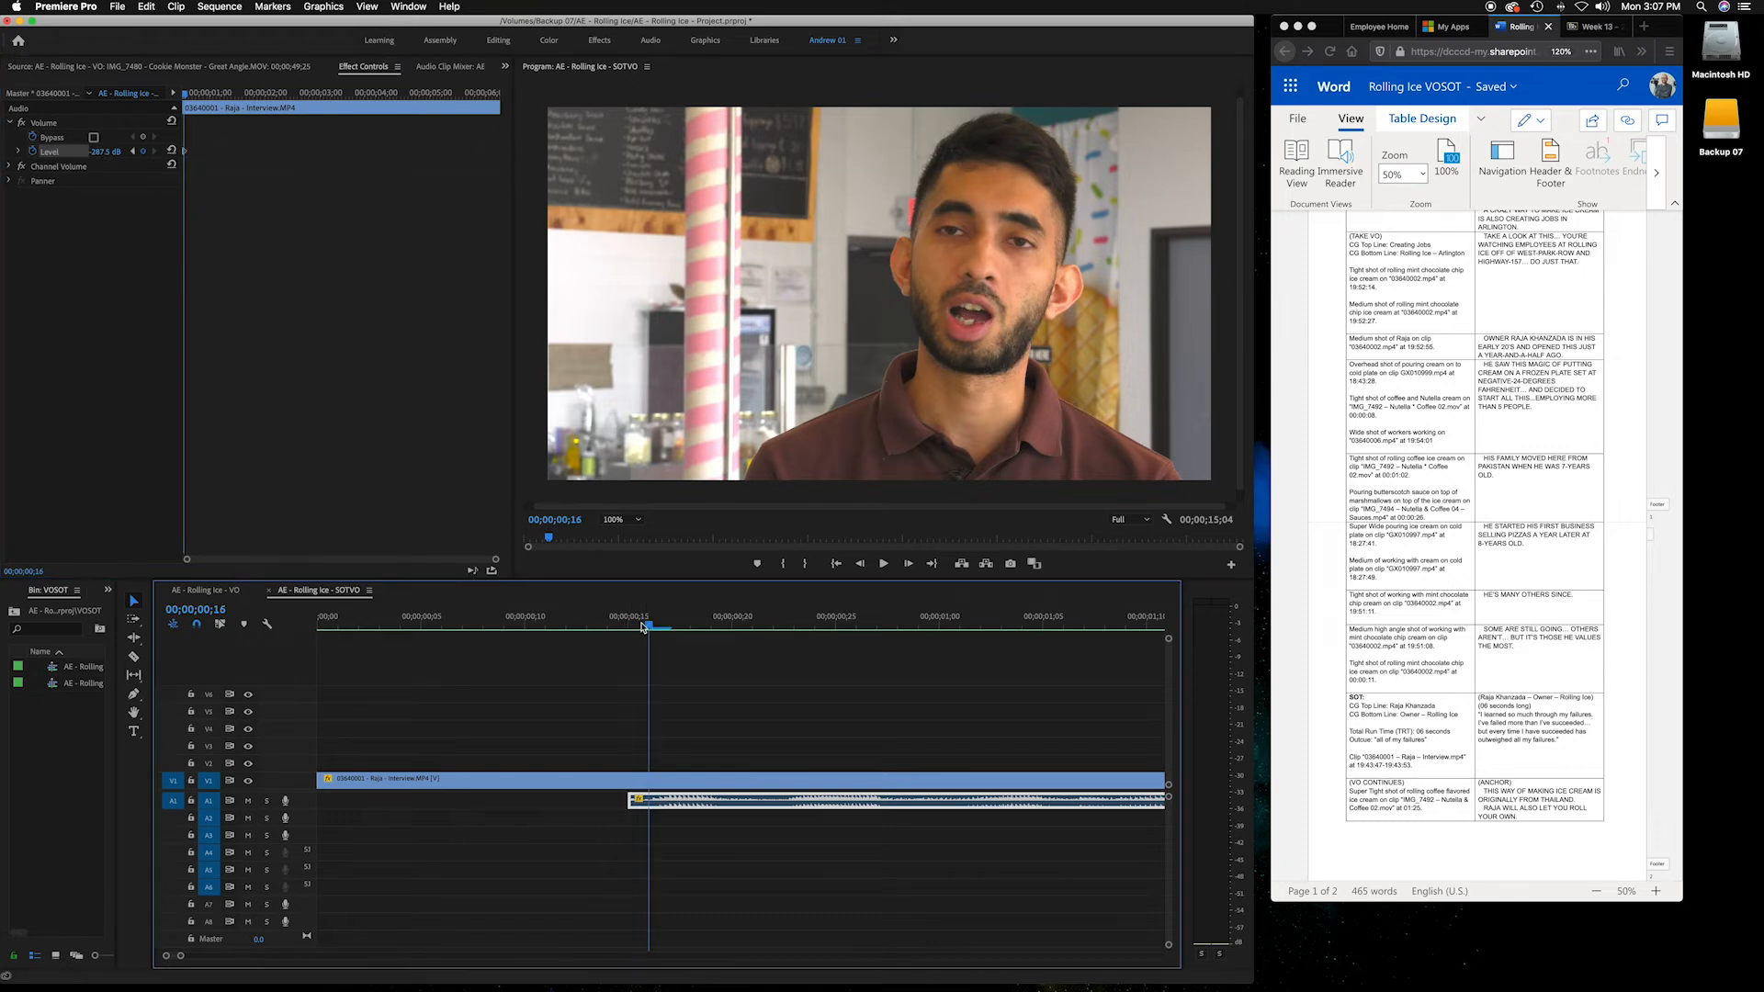
{"action": "left_click", "coordinate": [630, 627]}
{"action": "mouse_move", "coordinate": [630, 628]}
{"action": "left_mouse_down"}
{"action": "mouse_move", "coordinate": [649, 628]}
{"action": "mouse_move", "coordinate": [634, 627]}
{"action": "left_mouse_up"}
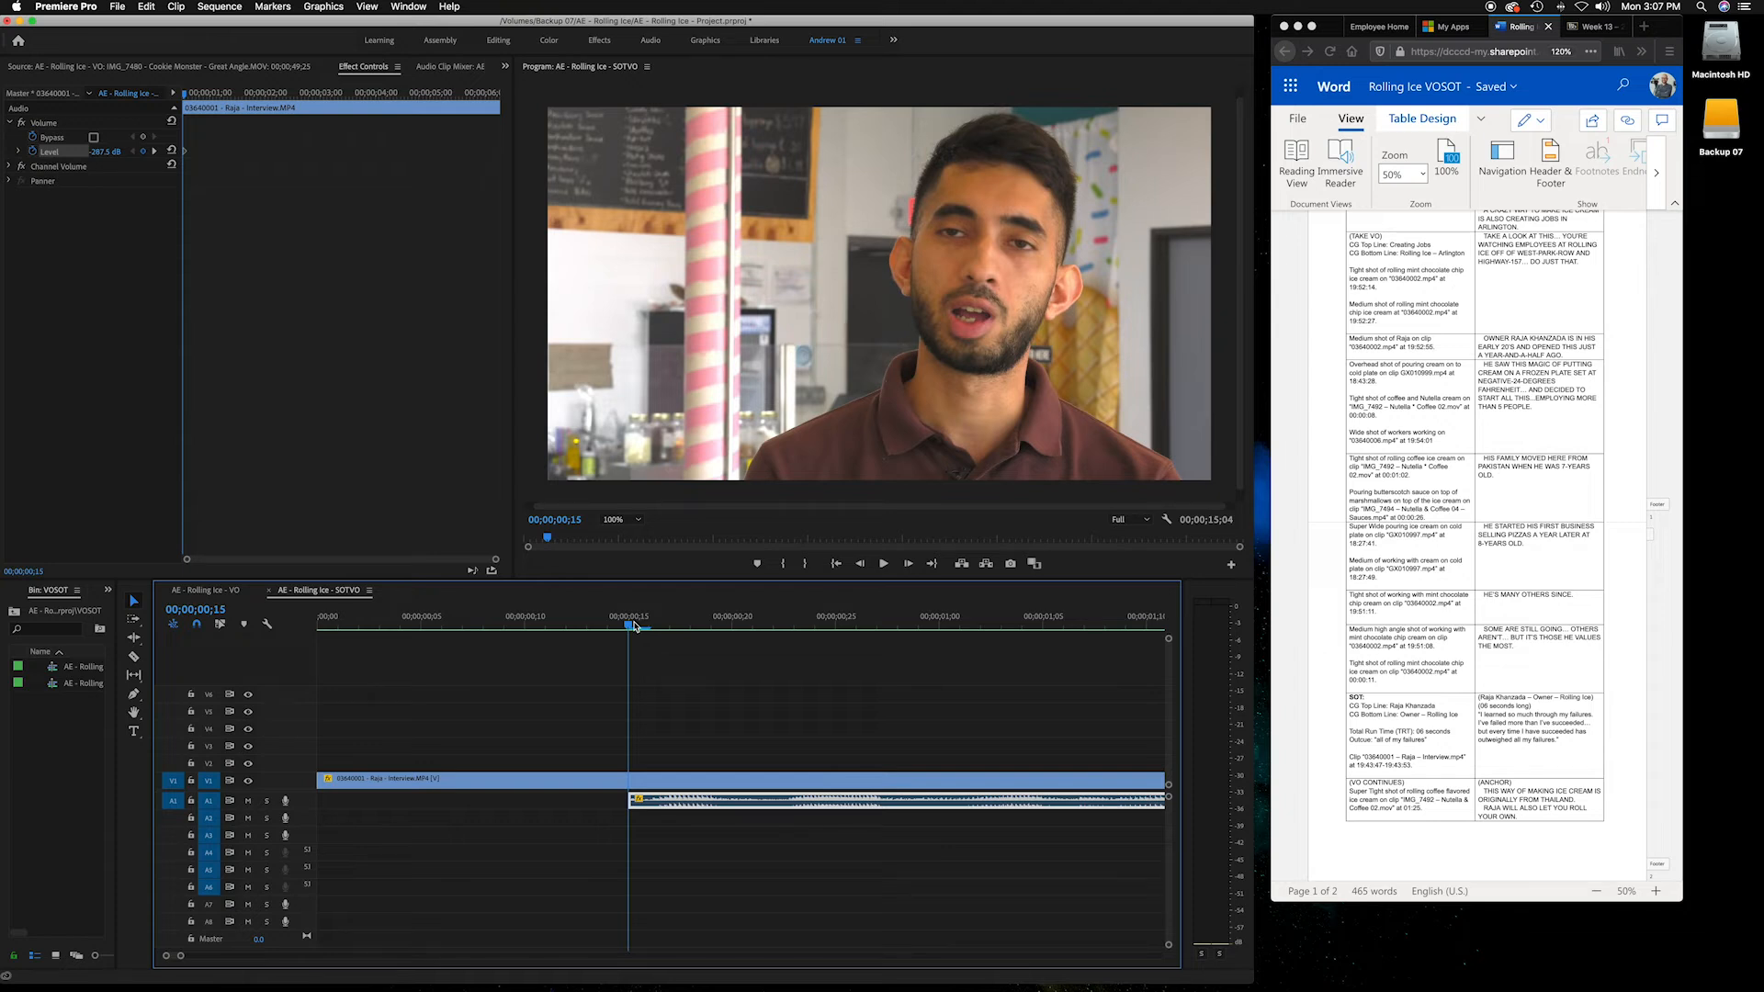
{"action": "scroll", "coordinate": [634, 627], "scroll_direction": "down", "scroll_amount": 3}
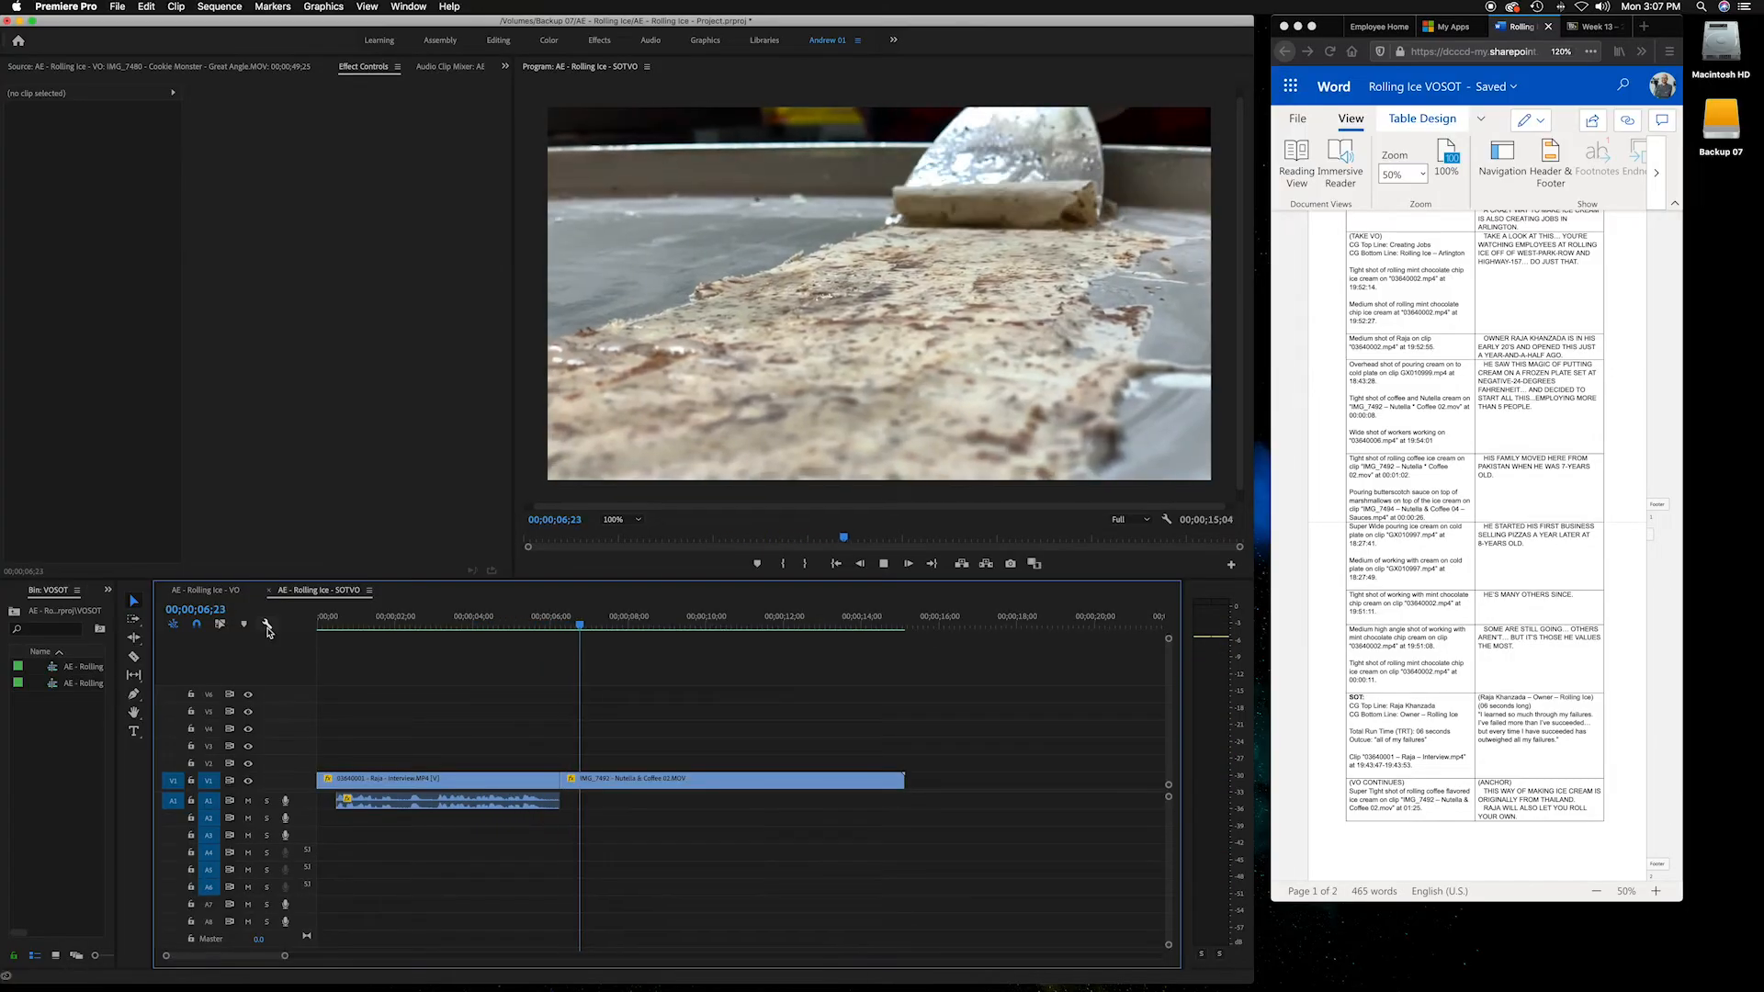
{"action": "left_click", "coordinate": [338, 629]}
{"action": "left_click_drag", "start_coordinate": [340, 629], "coordinate": [337, 629]}
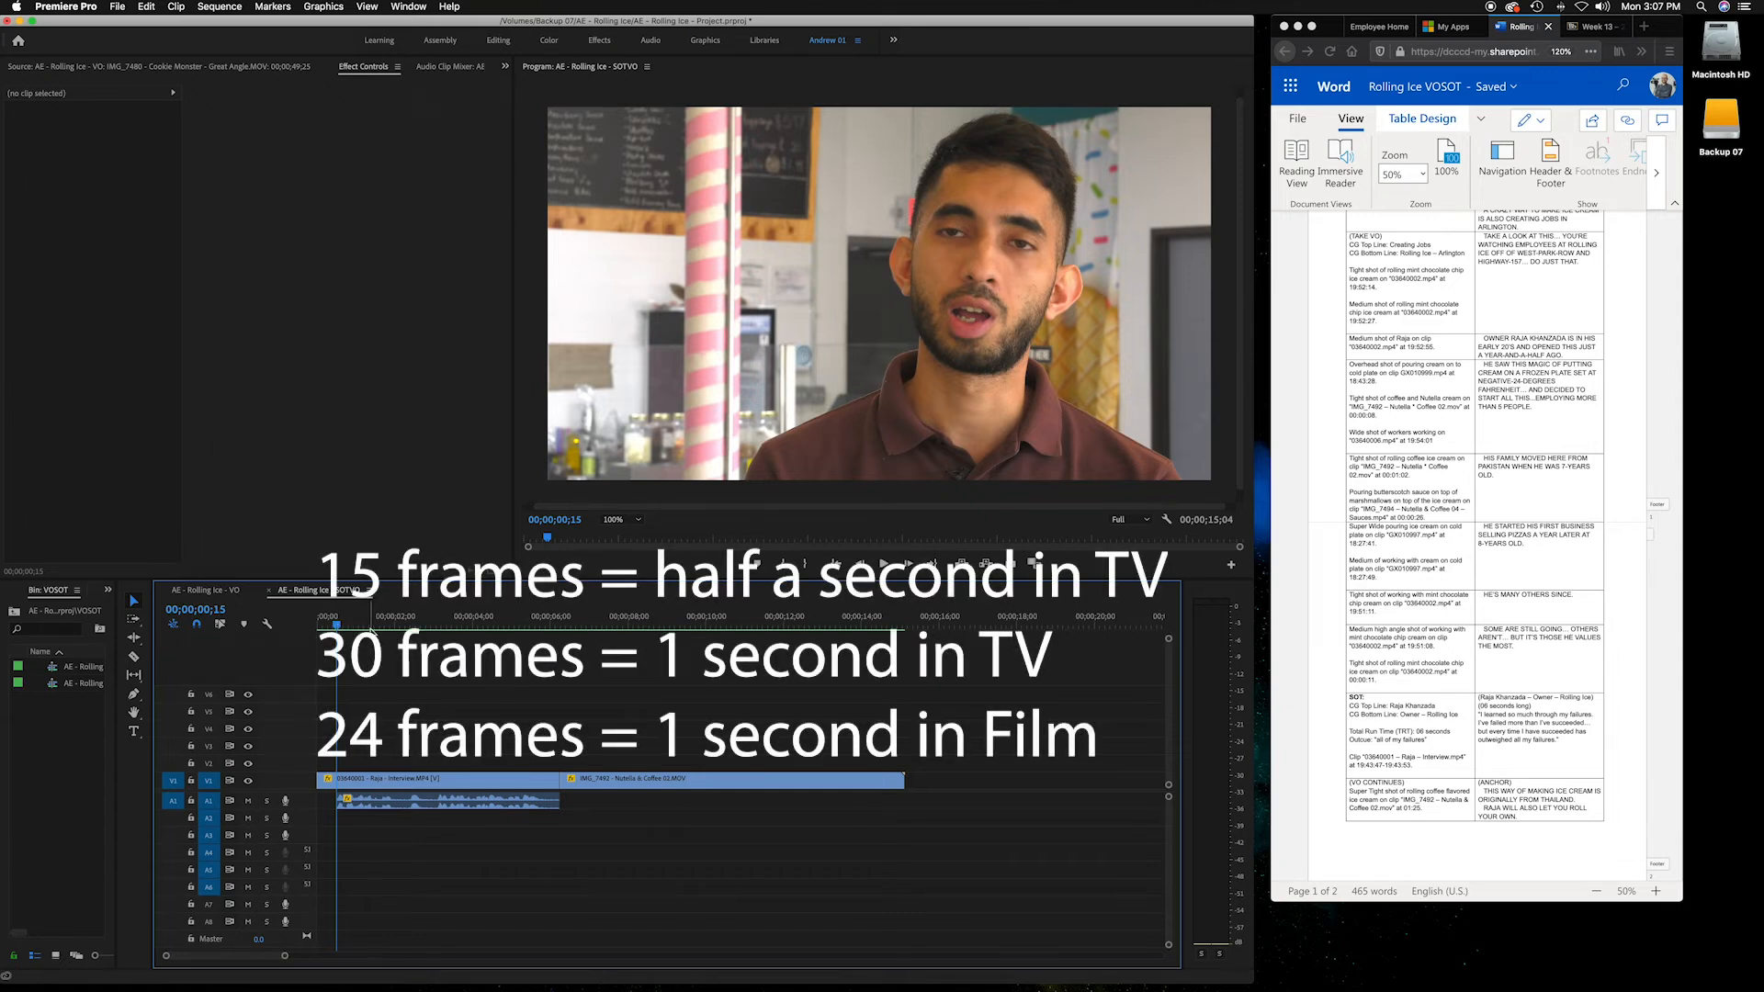
{"action": "left_click_drag", "start_coordinate": [336, 627], "coordinate": [338, 628]}
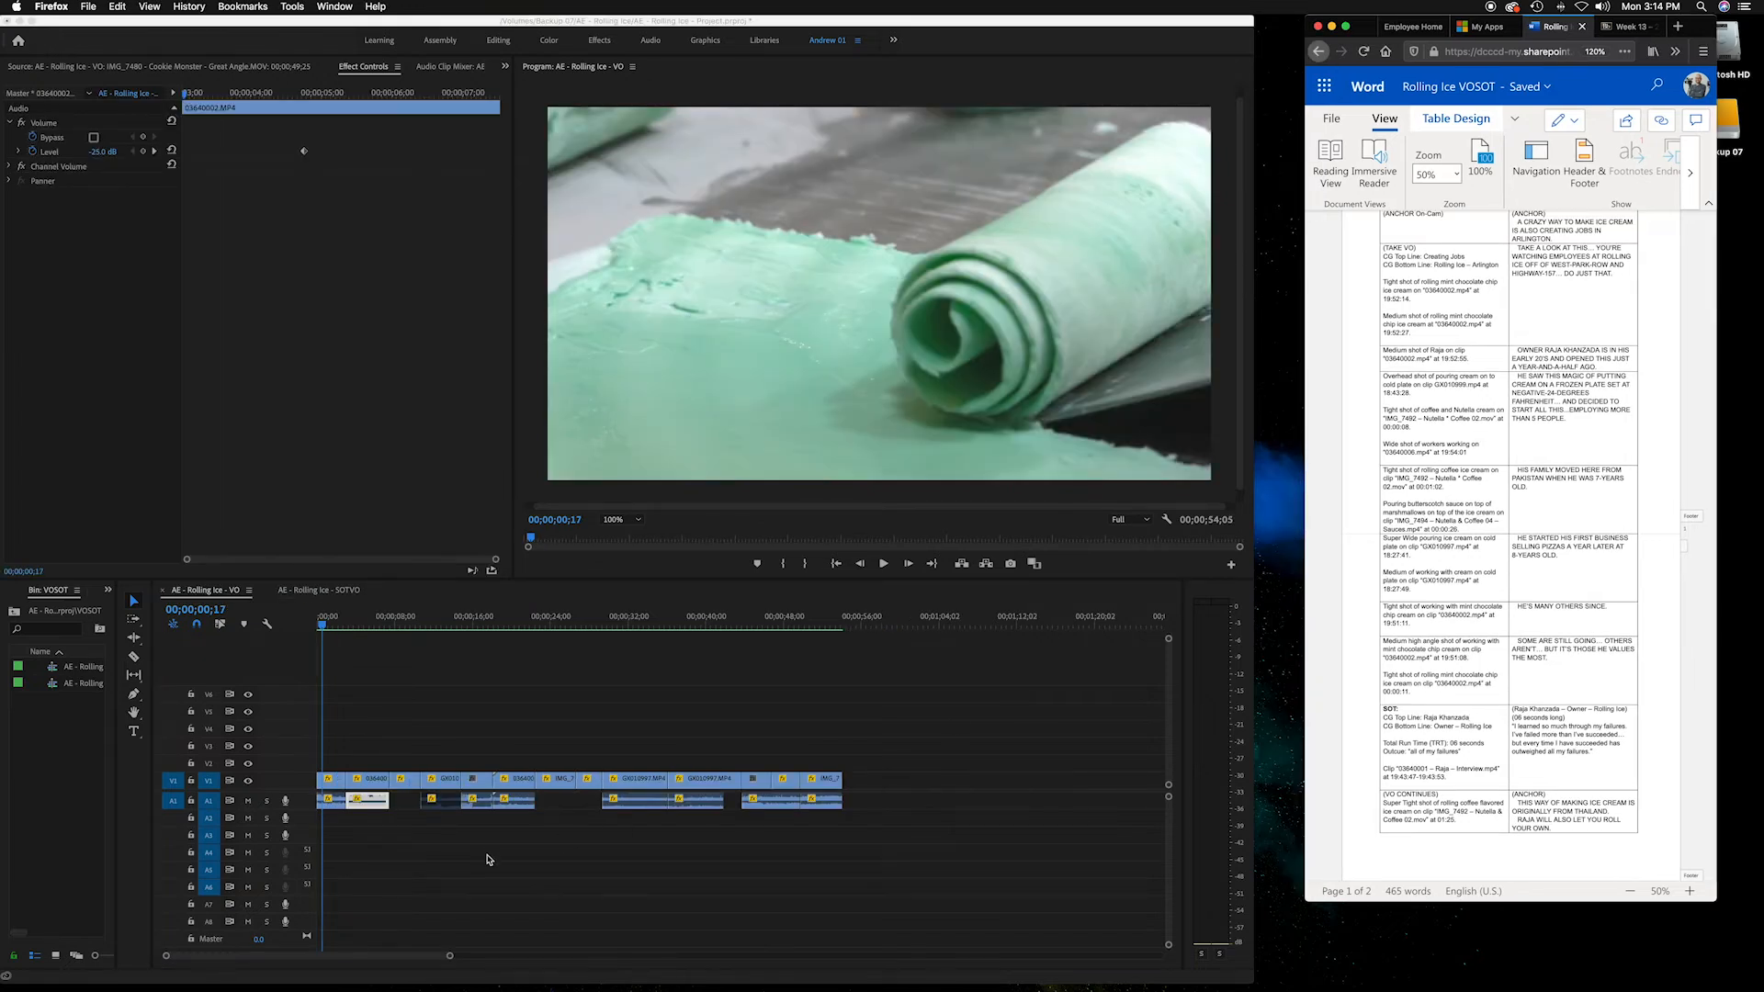
Switch to the VO sequence, deselect its clips, return to its start and play it
{"action": "left_click", "coordinate": [501, 859]}
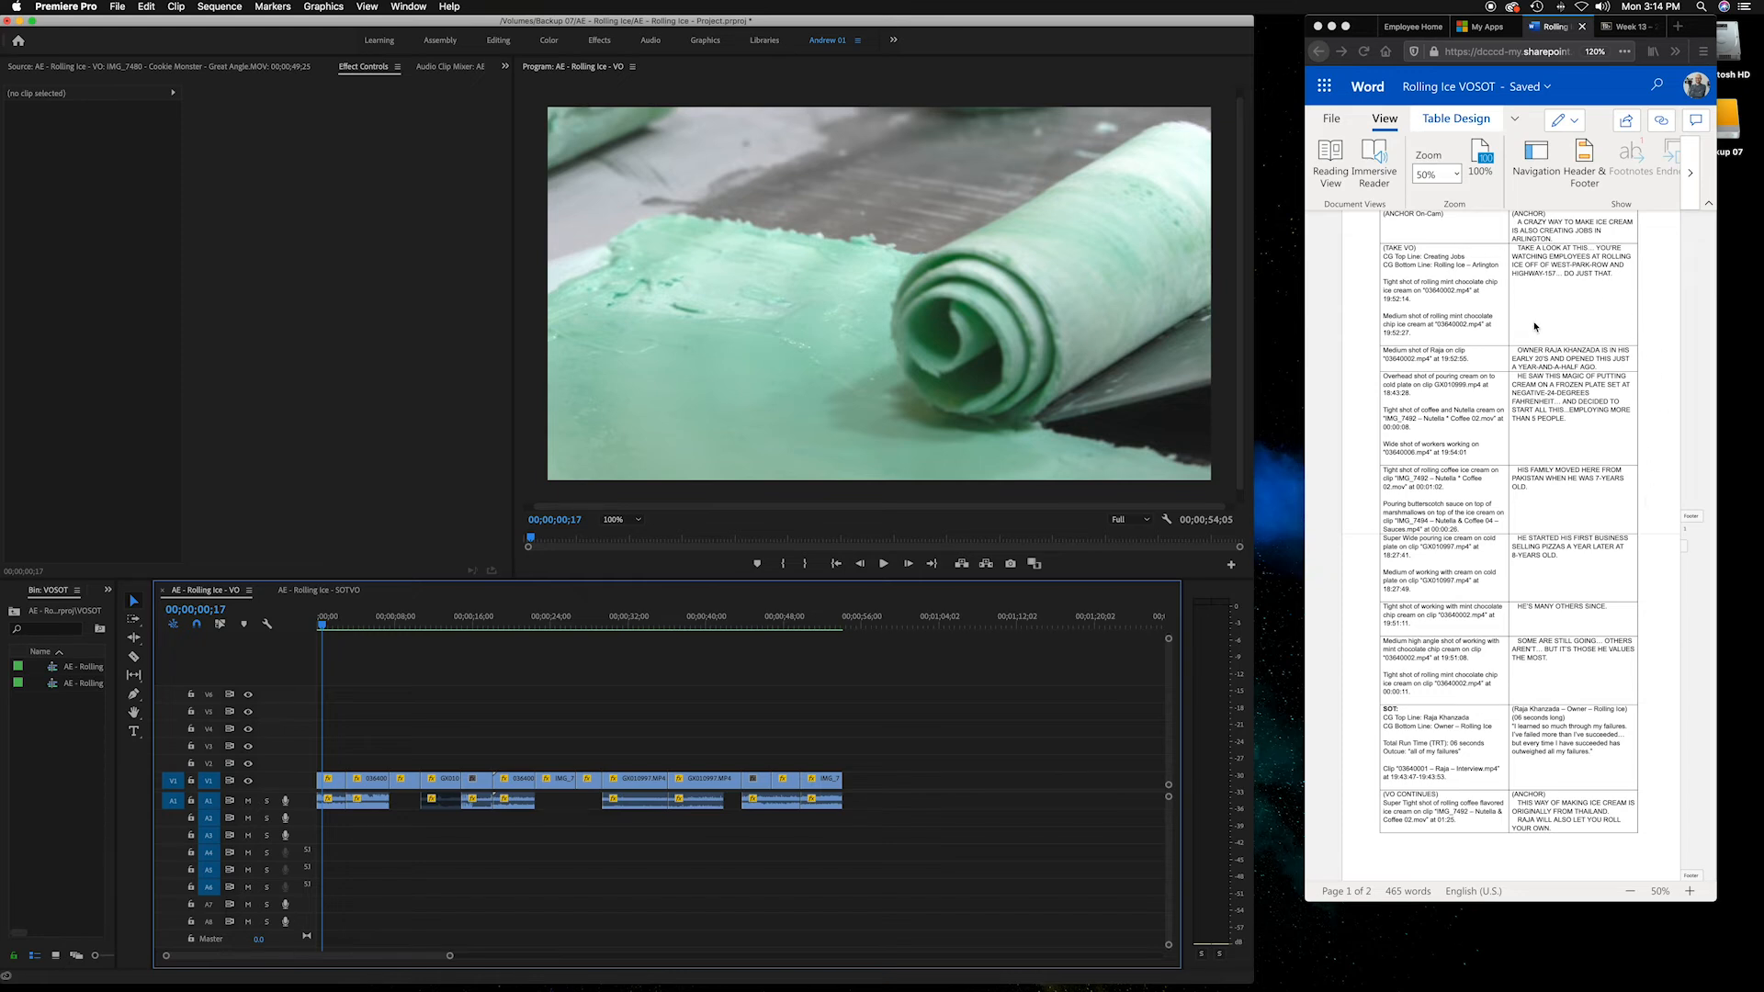
{"action": "left_click_drag", "start_coordinate": [567, 625], "coordinate": [279, 621]}
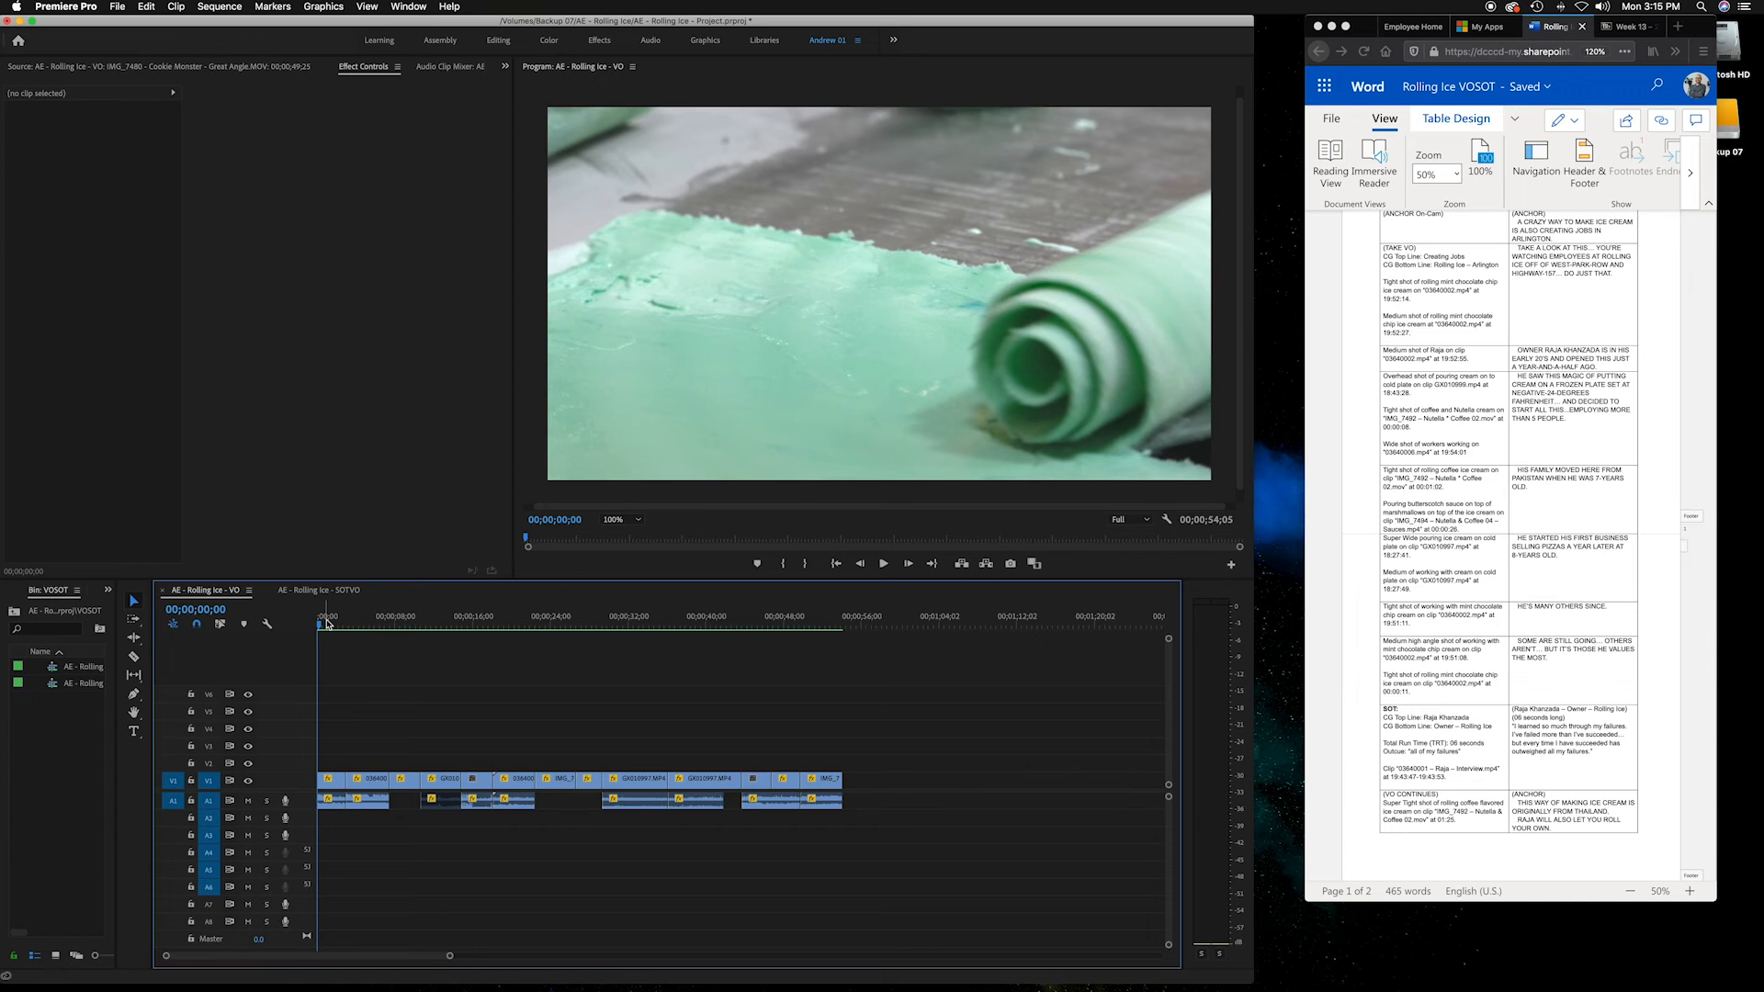
{"action": "left_click_drag", "start_coordinate": [327, 624], "coordinate": [818, 628]}
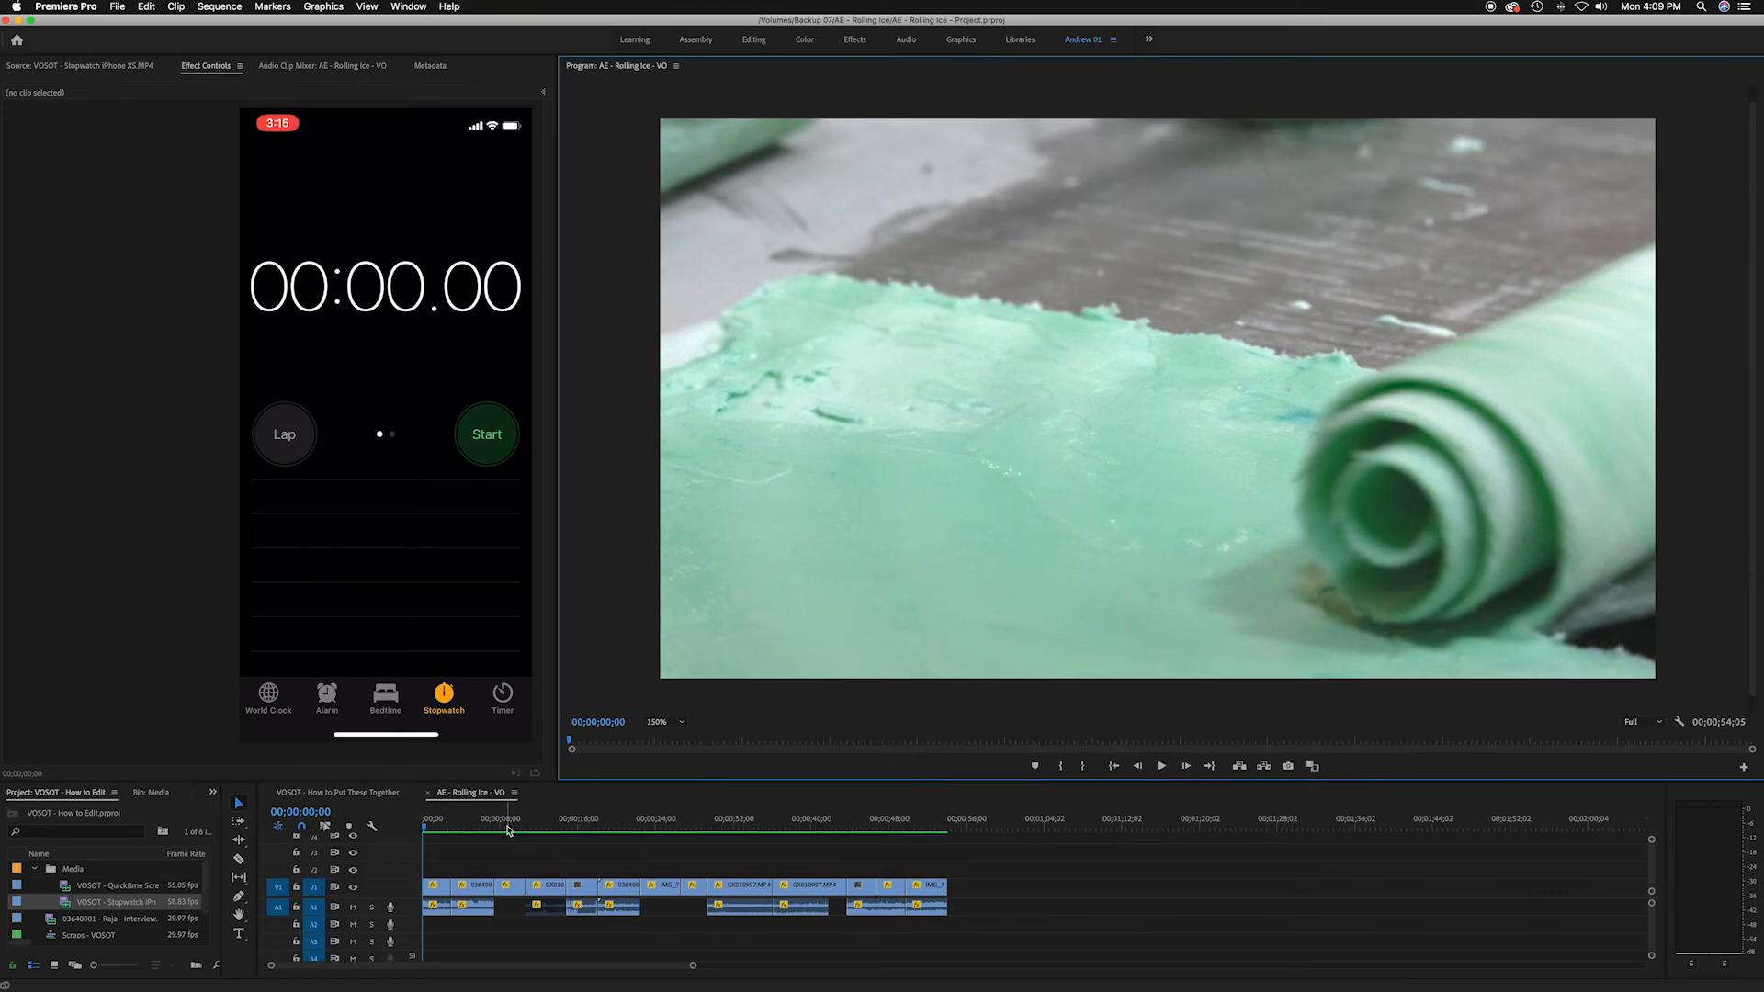
{"action": "left_click", "coordinate": [413, 827]}
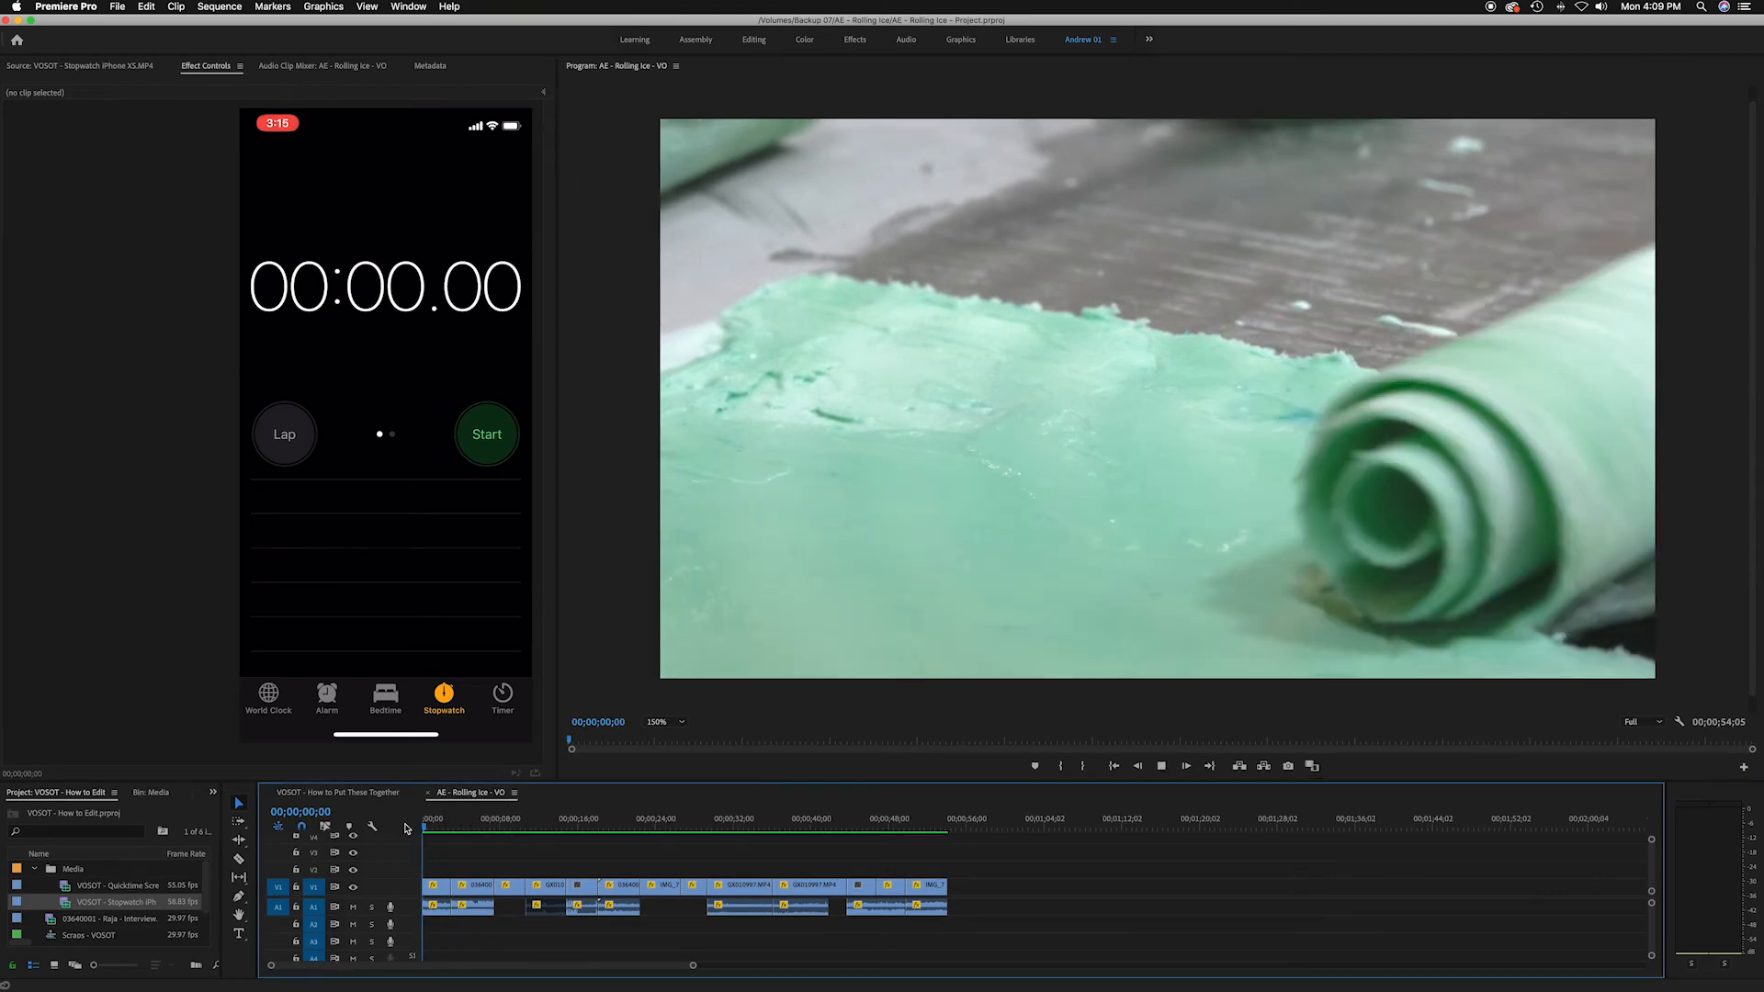
{"action": "key", "text": "space"}
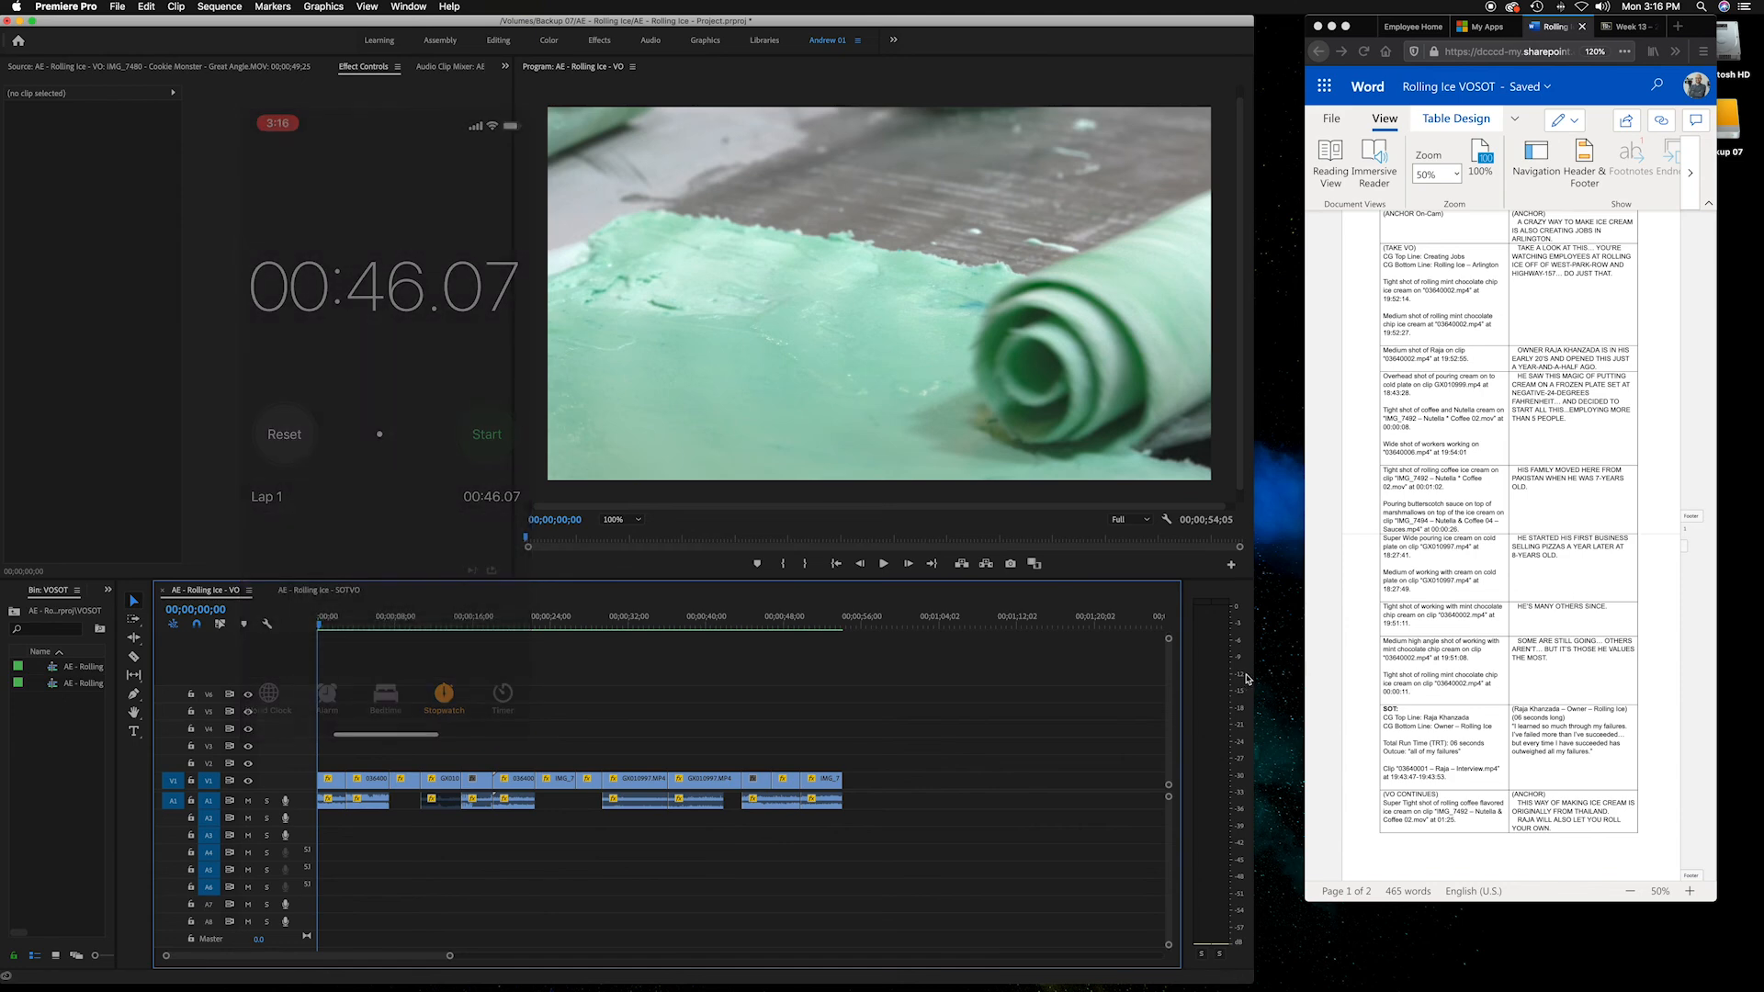
Scrub through the VO sequence to its end and back to the beginning
{"action": "left_click_drag", "start_coordinate": [685, 625], "coordinate": [768, 630]}
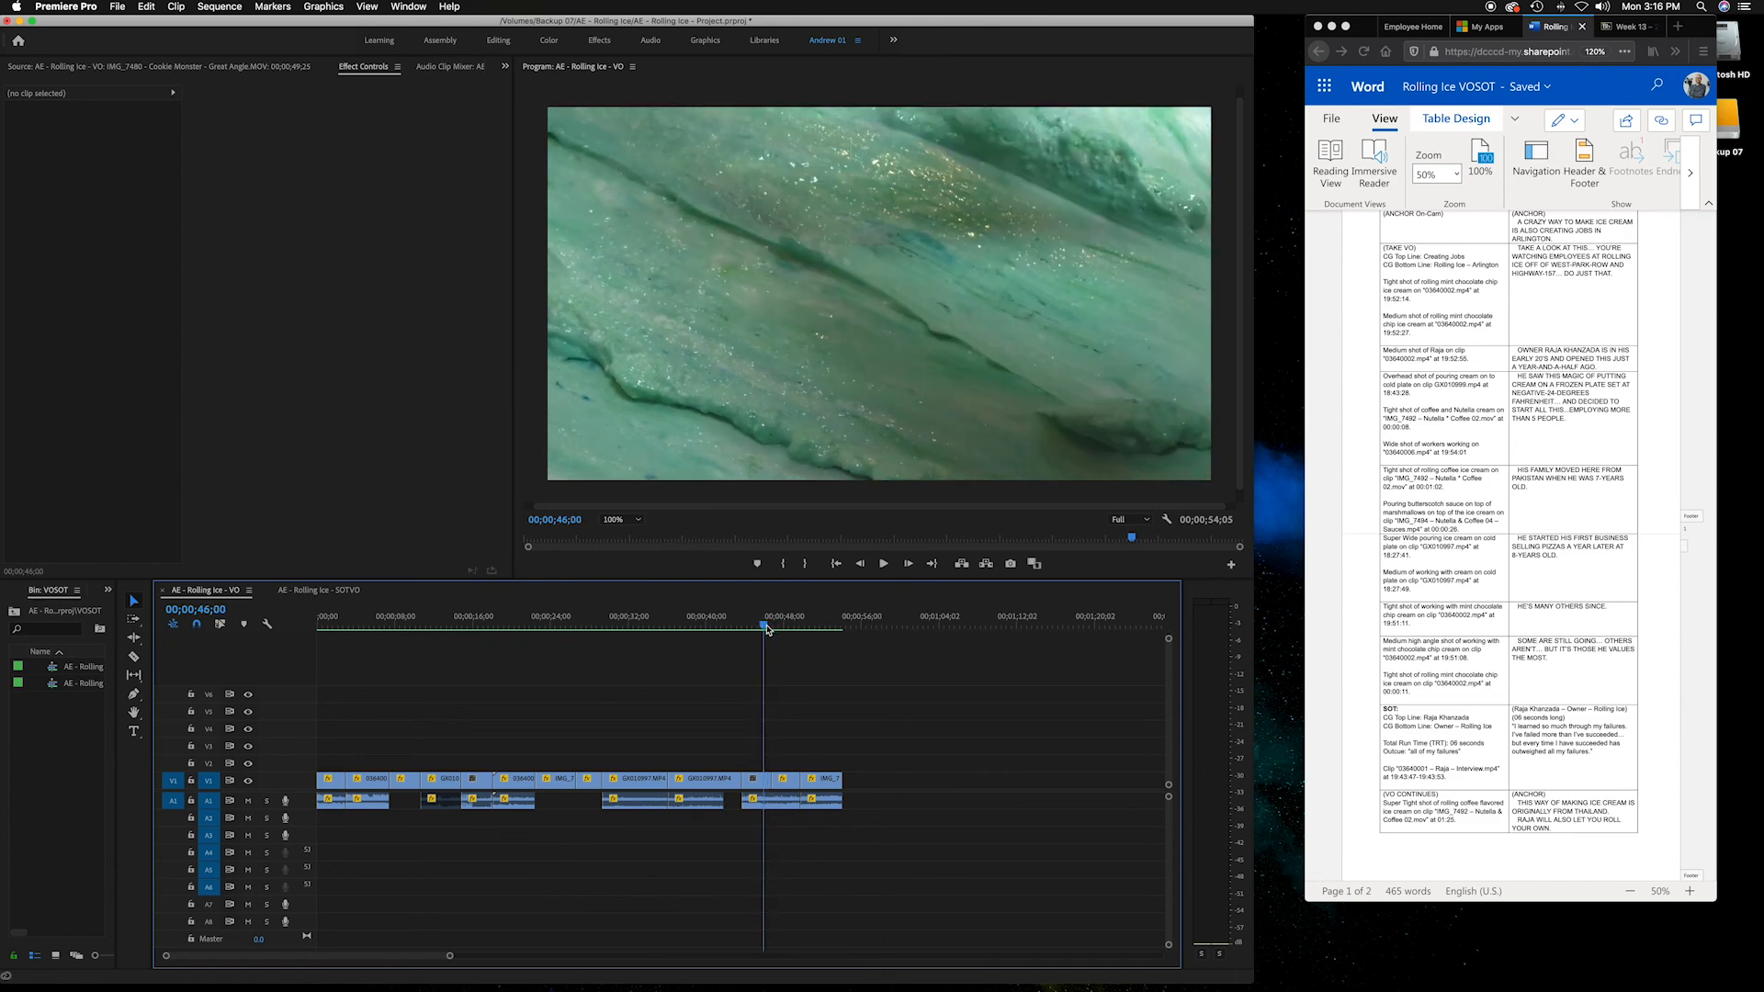
{"action": "left_click_drag", "start_coordinate": [767, 631], "coordinate": [846, 629]}
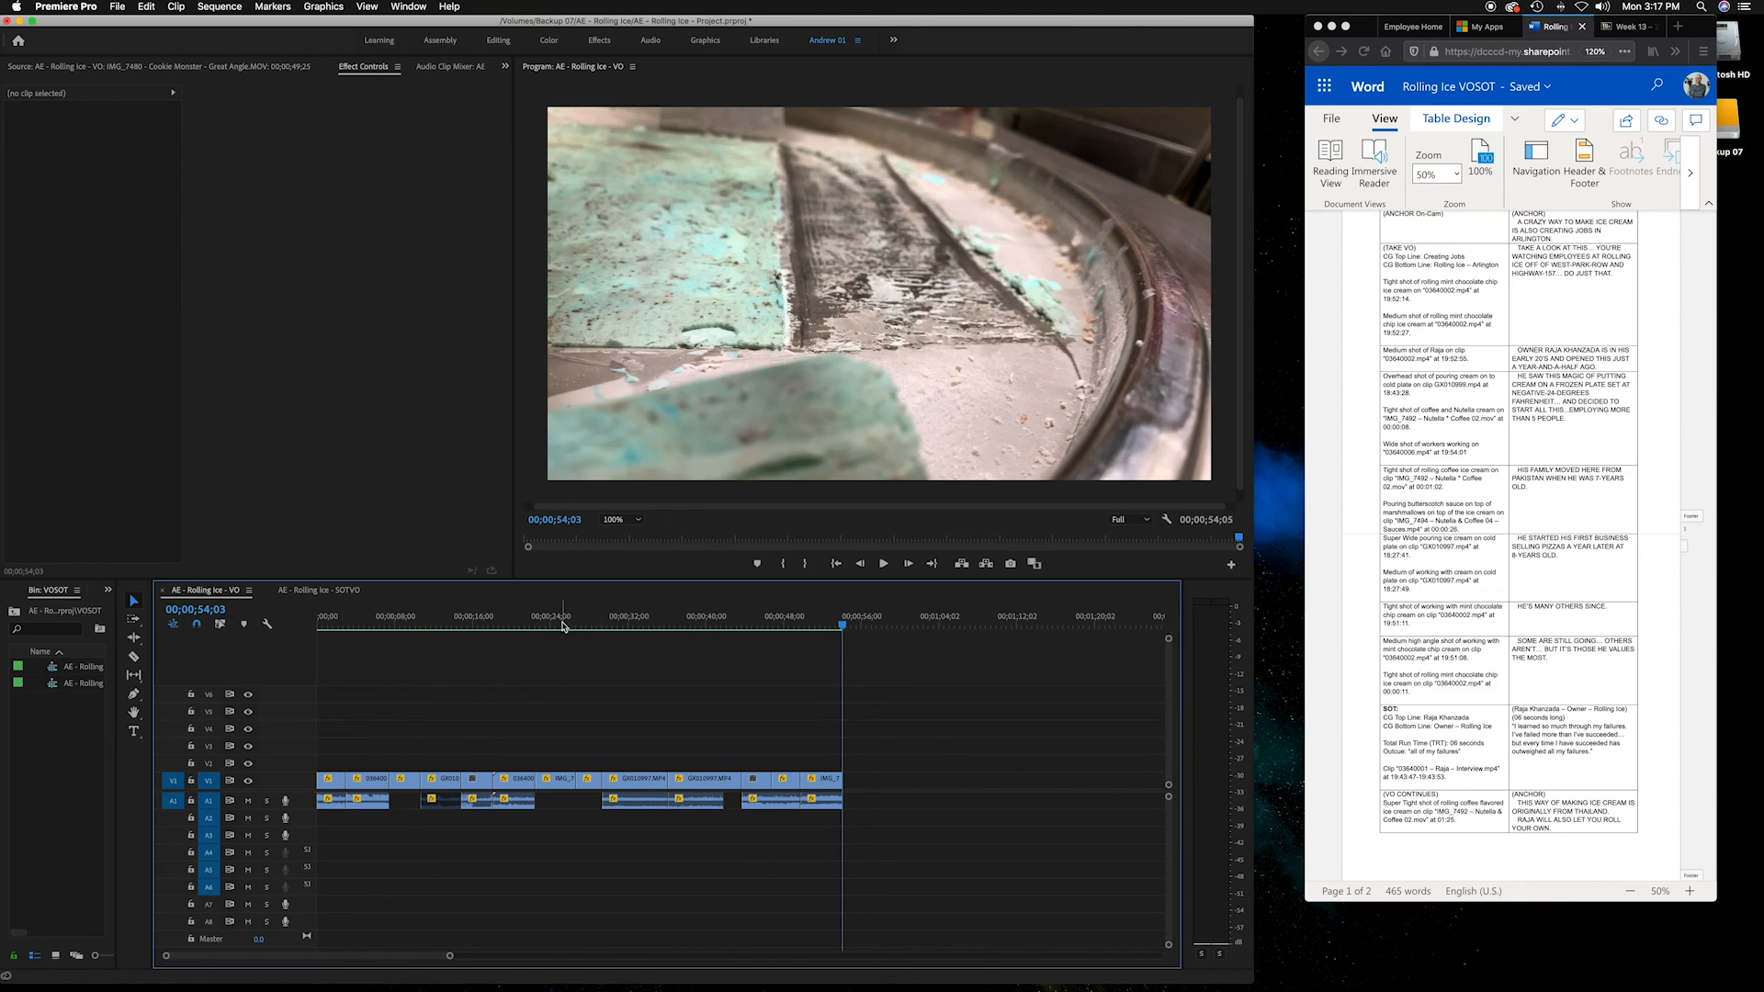
{"action": "left_click", "coordinate": [639, 626]}
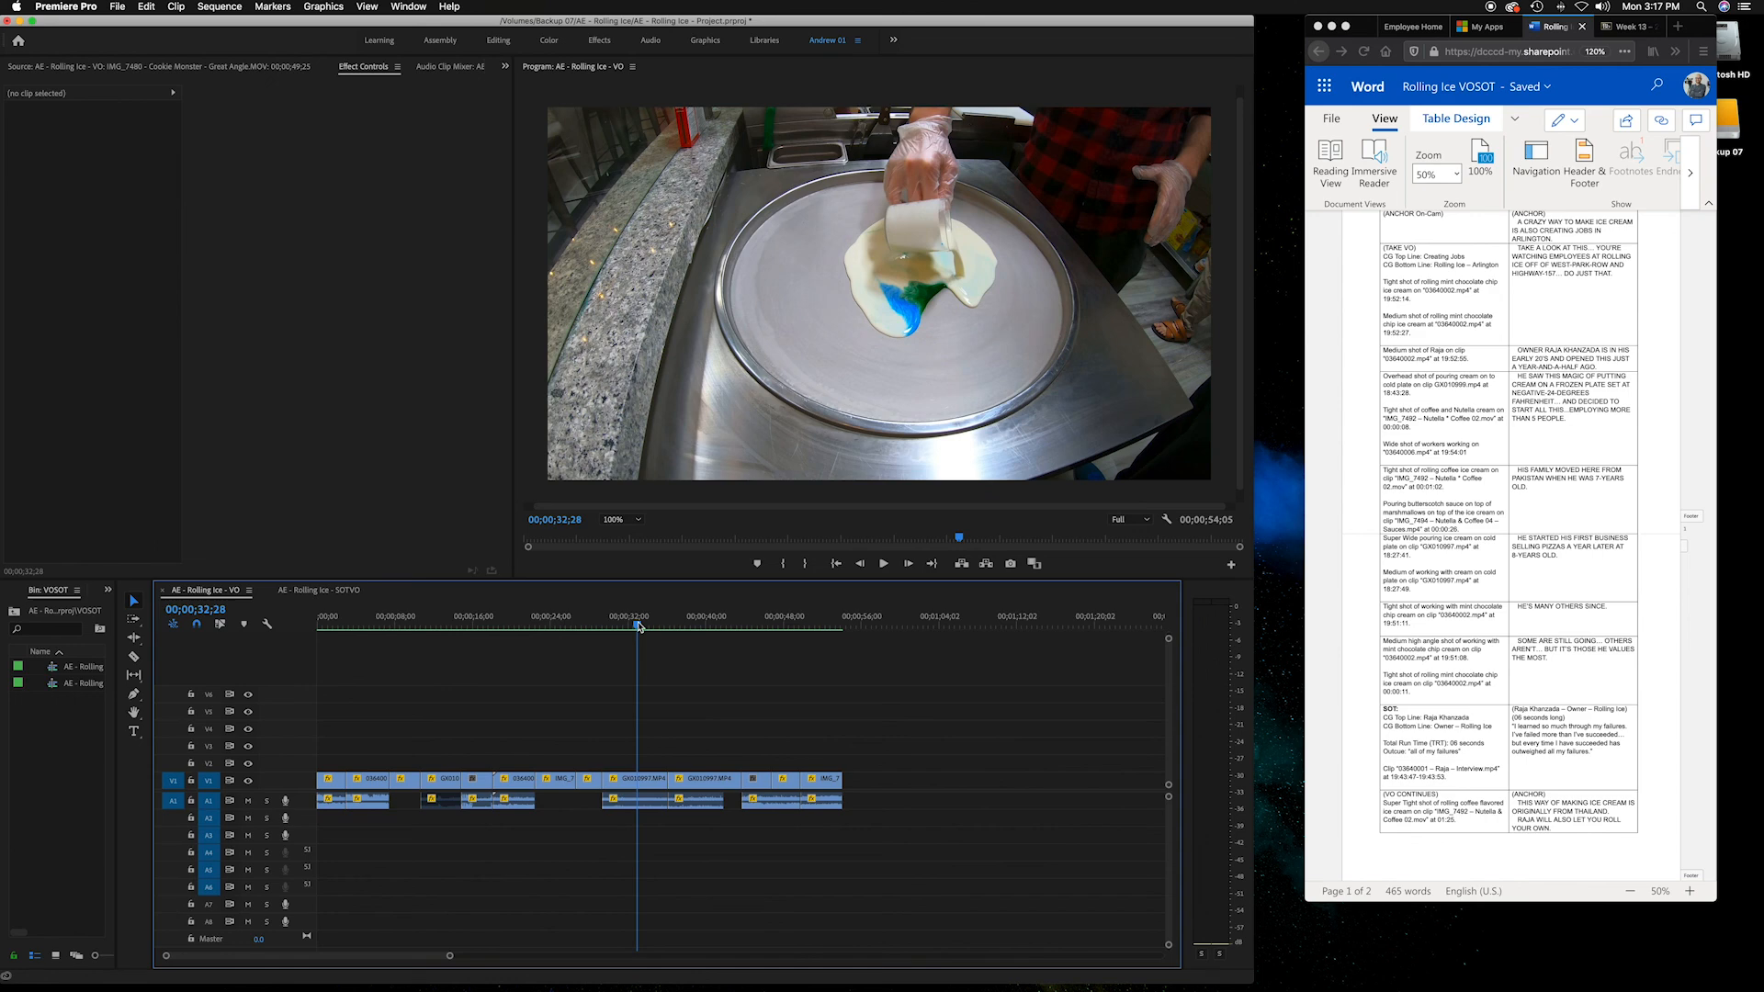
{"action": "left_click_drag", "start_coordinate": [656, 628], "coordinate": [230, 625]}
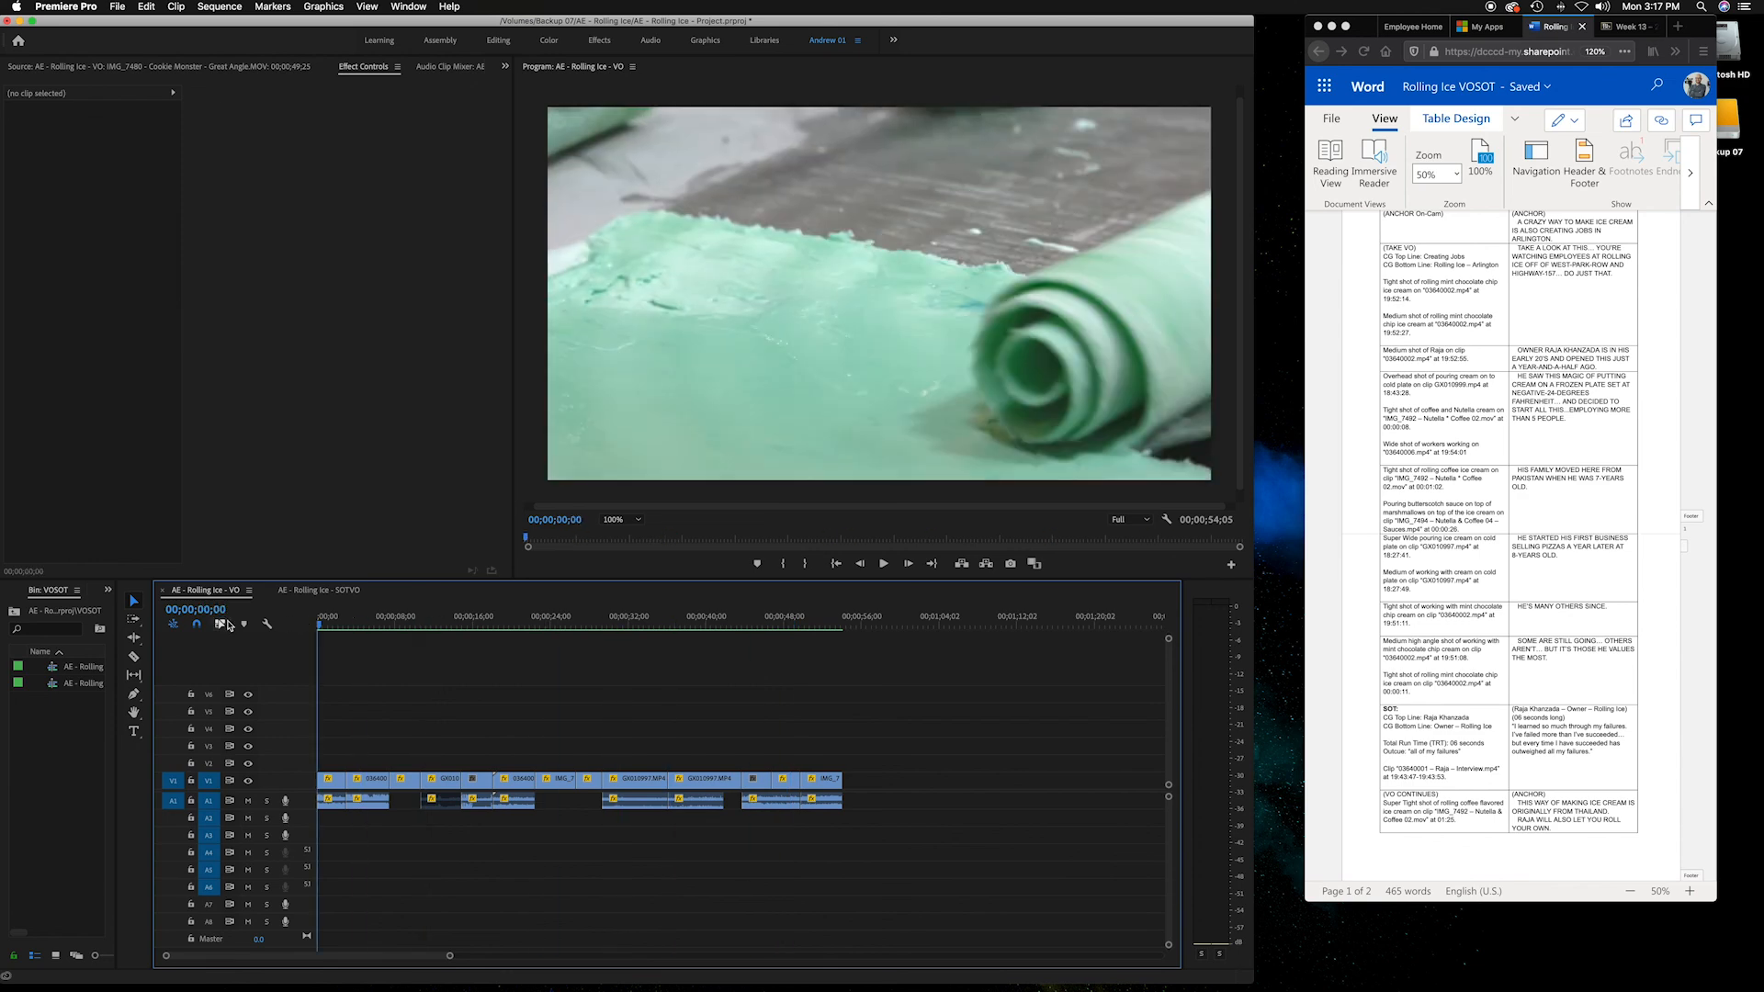
Scroll the Word script down and select its final (VO CONTINUES) row
{"action": "left_click", "coordinate": [1562, 779]}
{"action": "left_click_drag", "start_coordinate": [1537, 809], "coordinate": [1588, 799]}
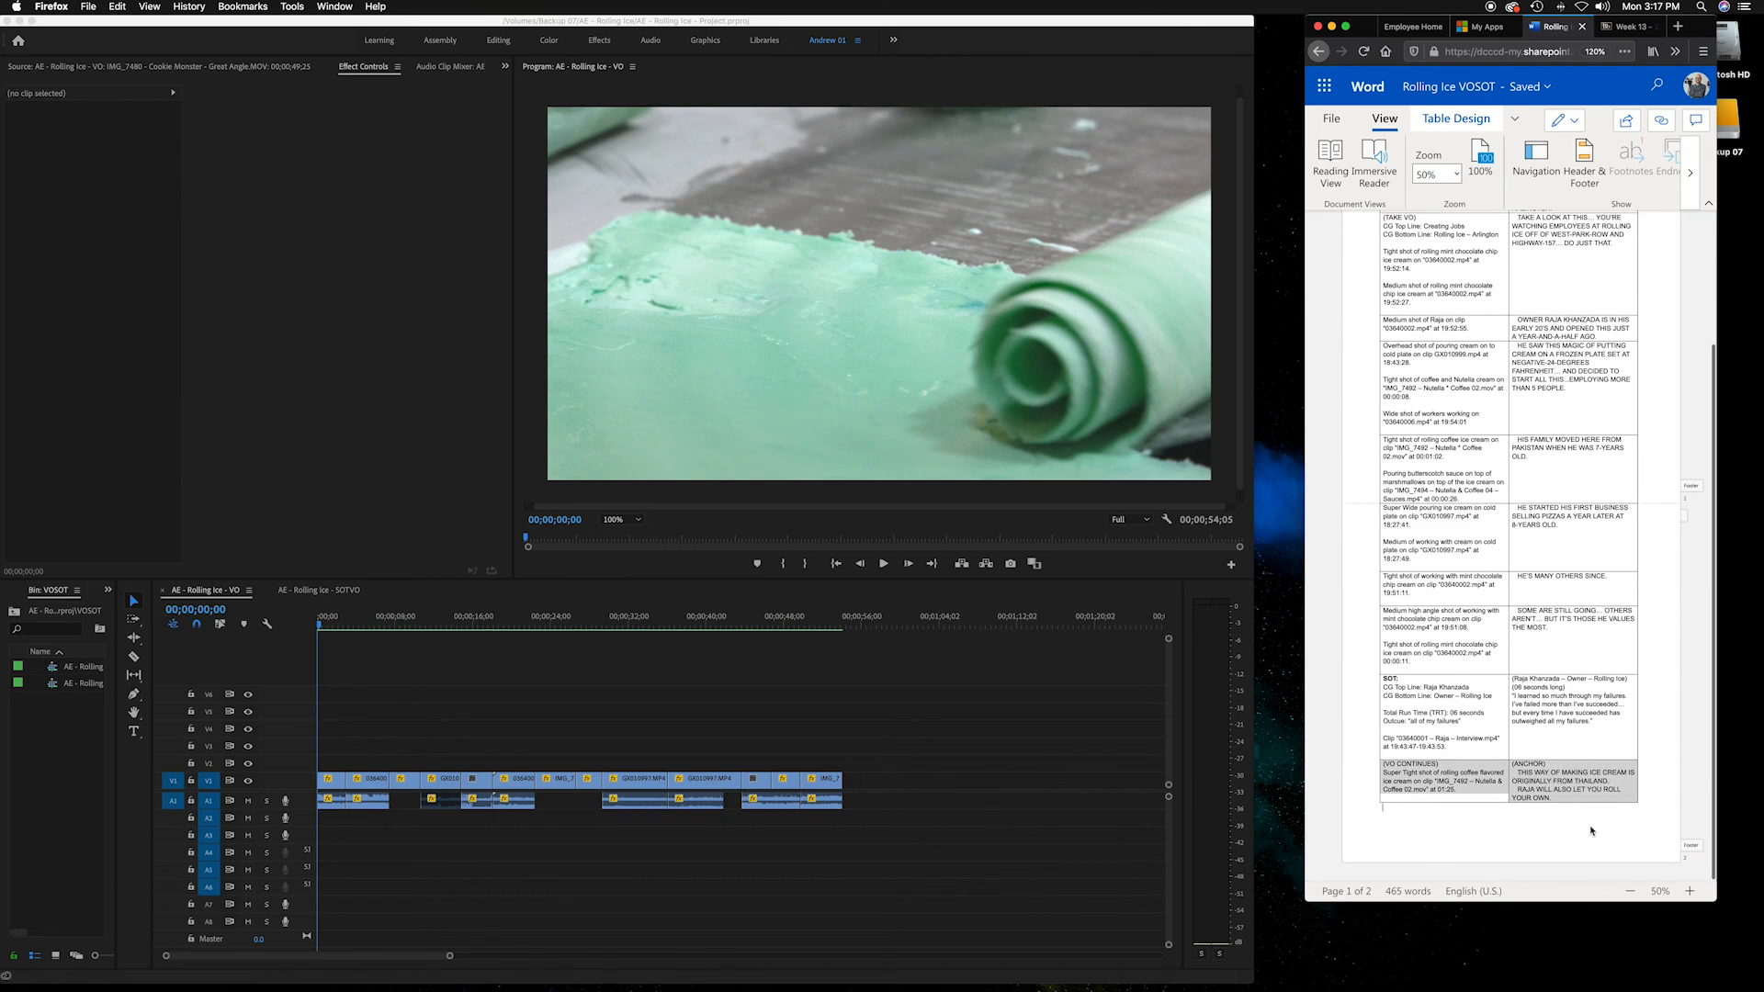
{"action": "left_click", "coordinate": [1583, 806]}
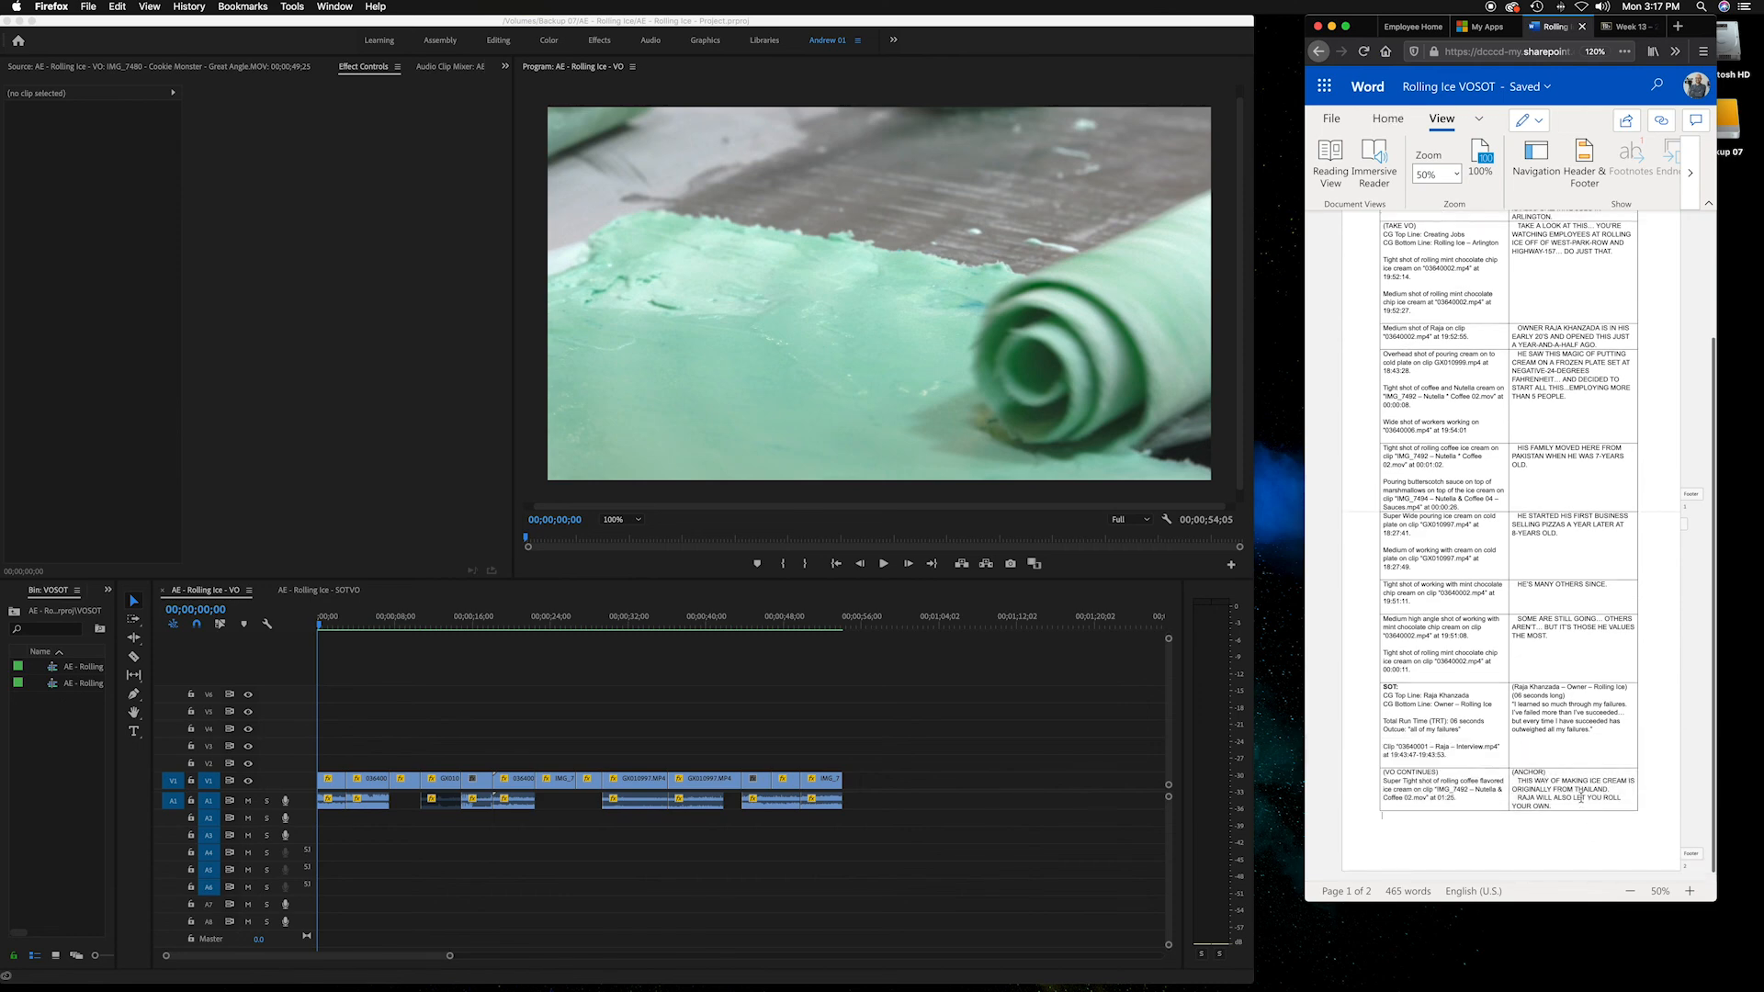